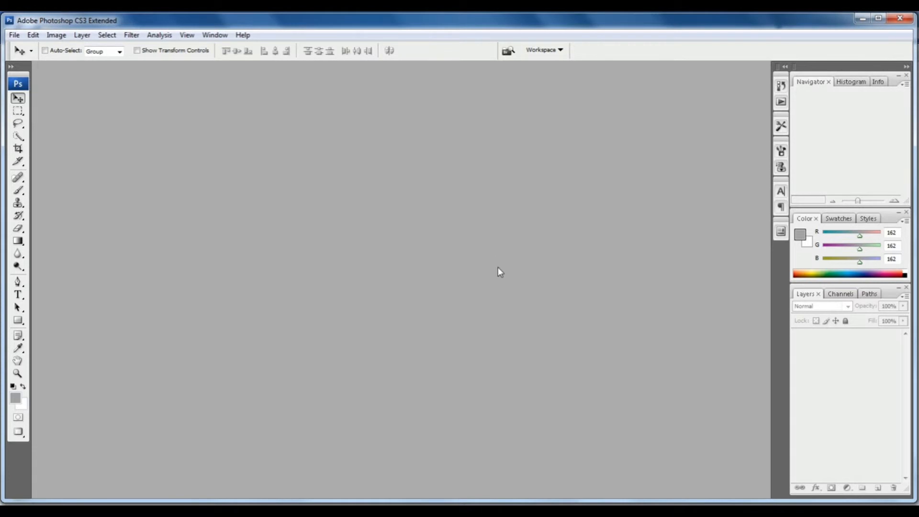
# Create a new A4 document, 210 × 297 mm at 300 pixels/inch, in 8-bit RGB with a white background
pyautogui.hotkey('ctrl', 'n')
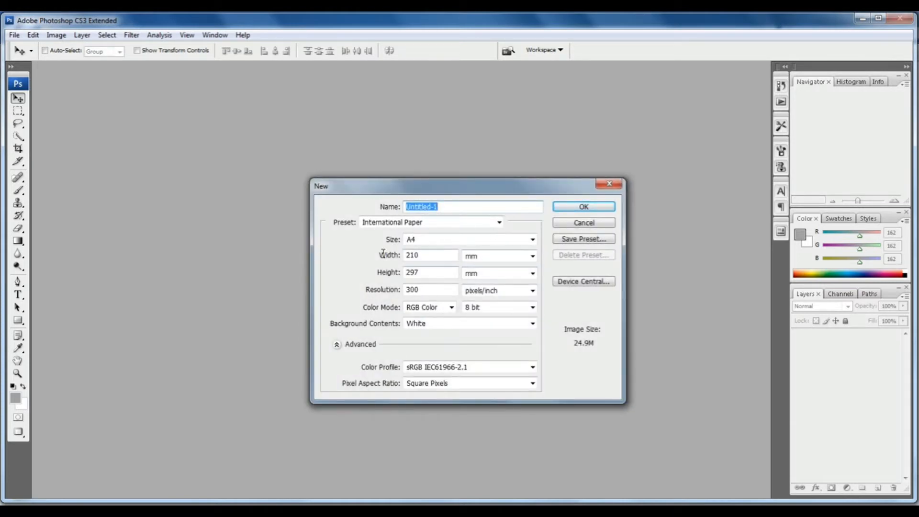
pyautogui.click(589, 207)
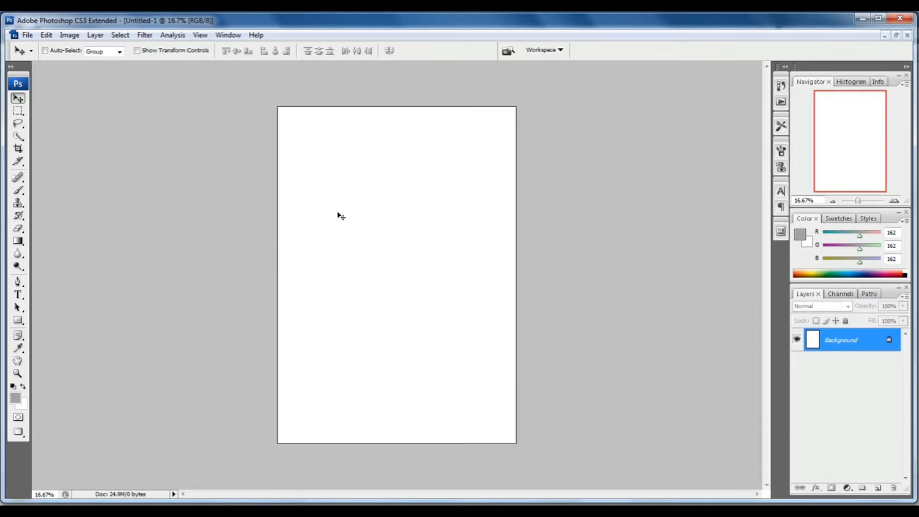
# Confirm the grid preferences with a gridline every 1 inch and 1 subdivision
pyautogui.click(50, 37)
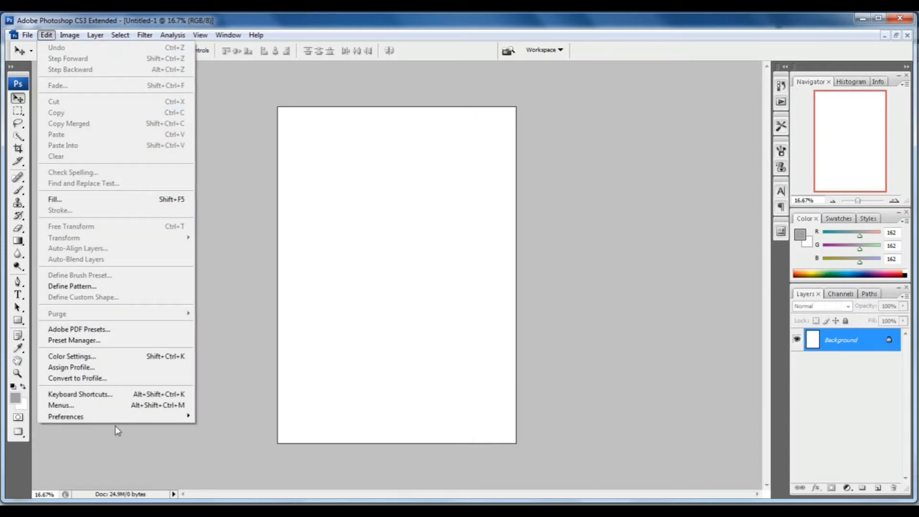
pyautogui.moveTo(130, 421)
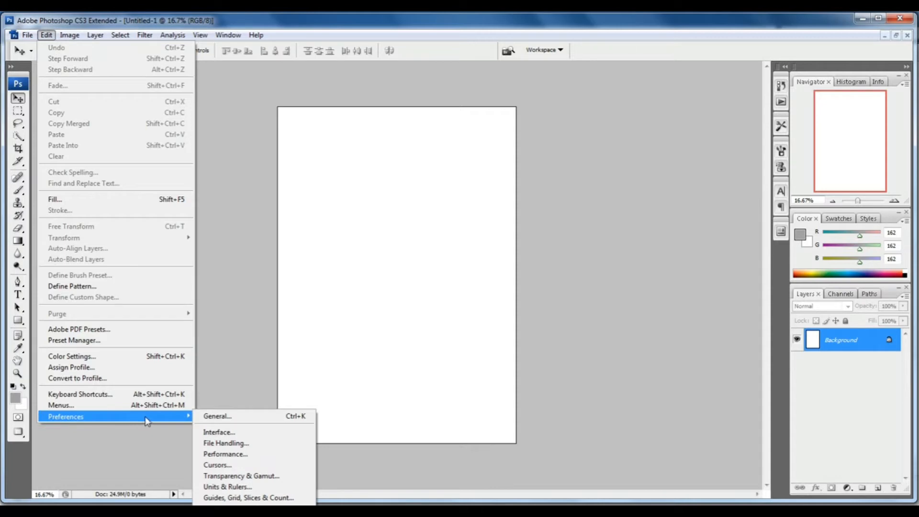
pyautogui.click(269, 498)
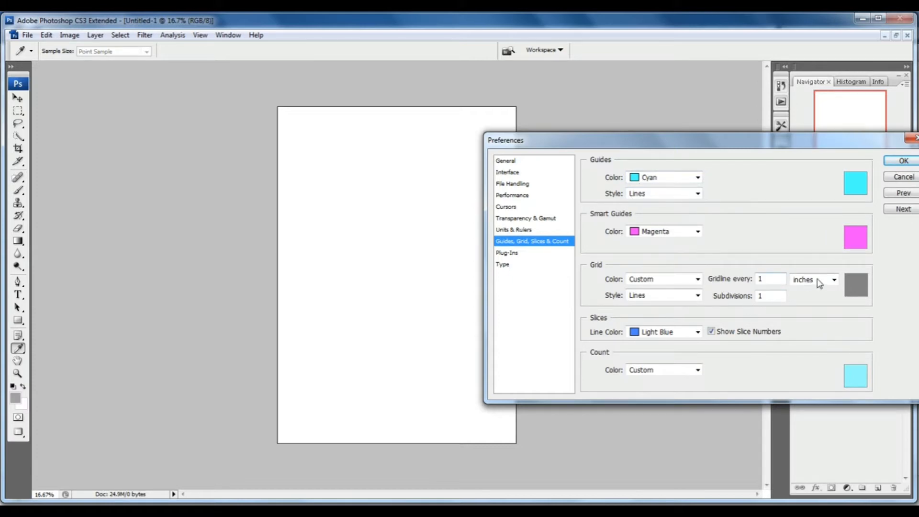
pyautogui.click(764, 280)
pyautogui.doubleClick(766, 280)
pyautogui.click(904, 161)
pyautogui.press('v')
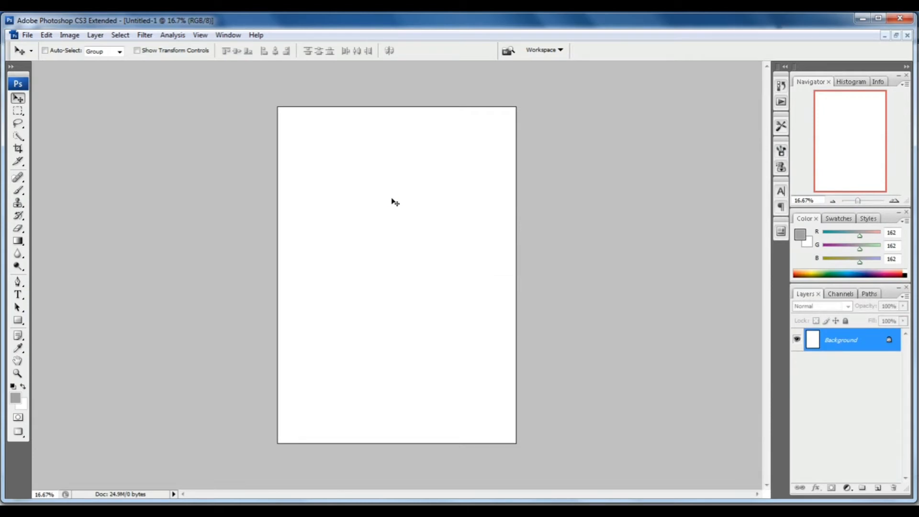
# Show the document grid over the page, toggle it a few times, and hide it again
pyautogui.hotkey('ctrl', "'")
pyautogui.hotkey('ctrl', "'")
pyautogui.hotkey('ctrl', "'")
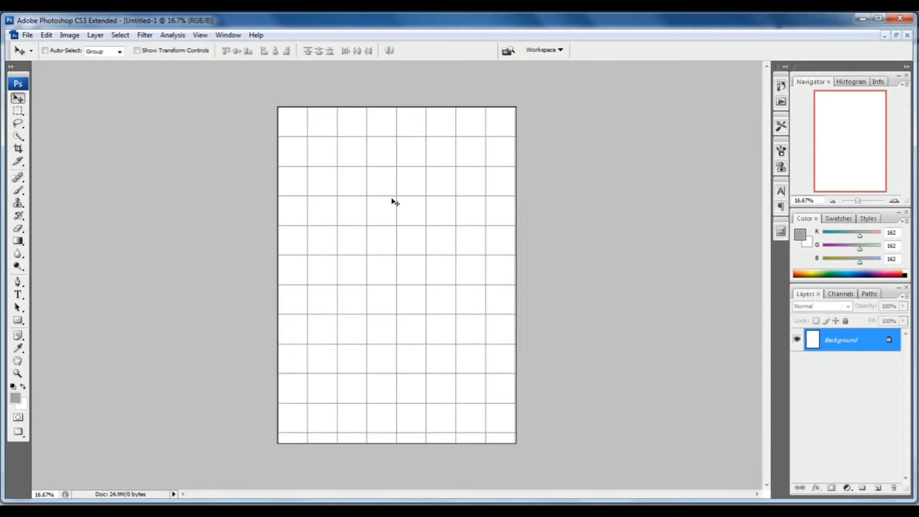
pyautogui.hotkey('ctrl', "'")
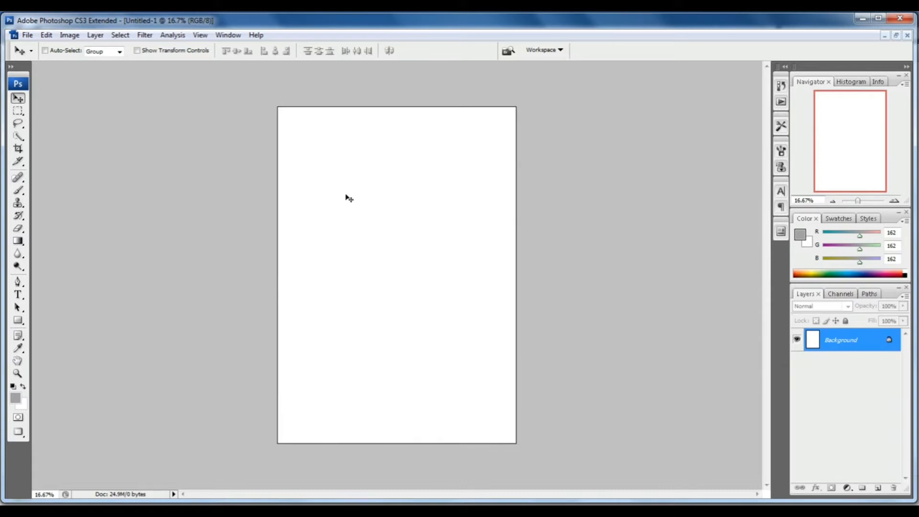
pyautogui.click(199, 35)
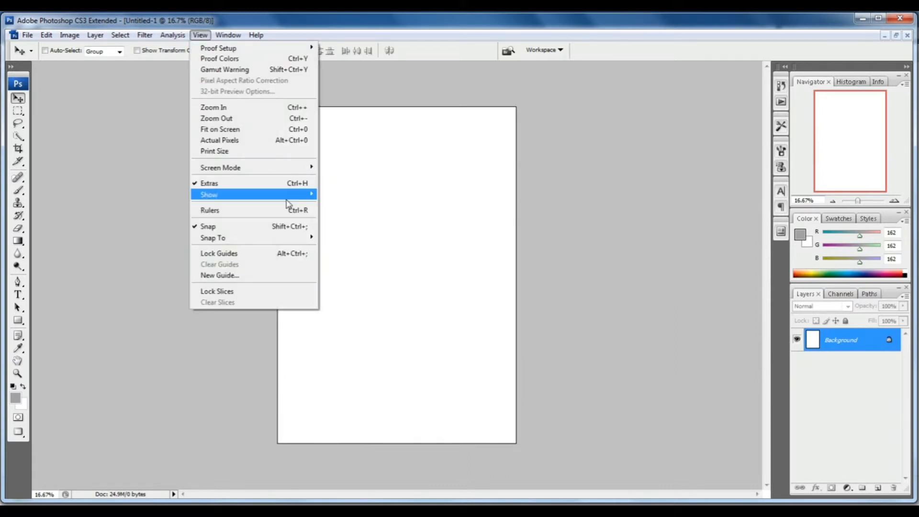
pyautogui.moveTo(283, 196)
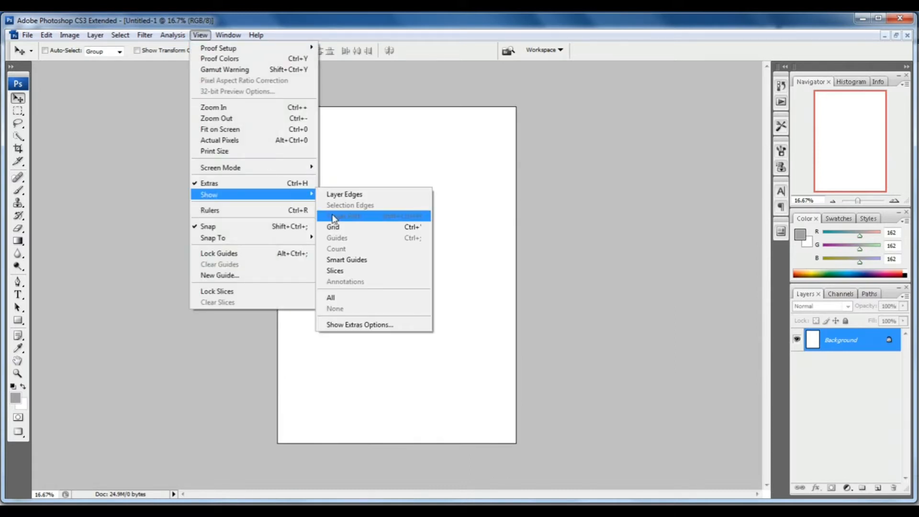
pyautogui.click(412, 228)
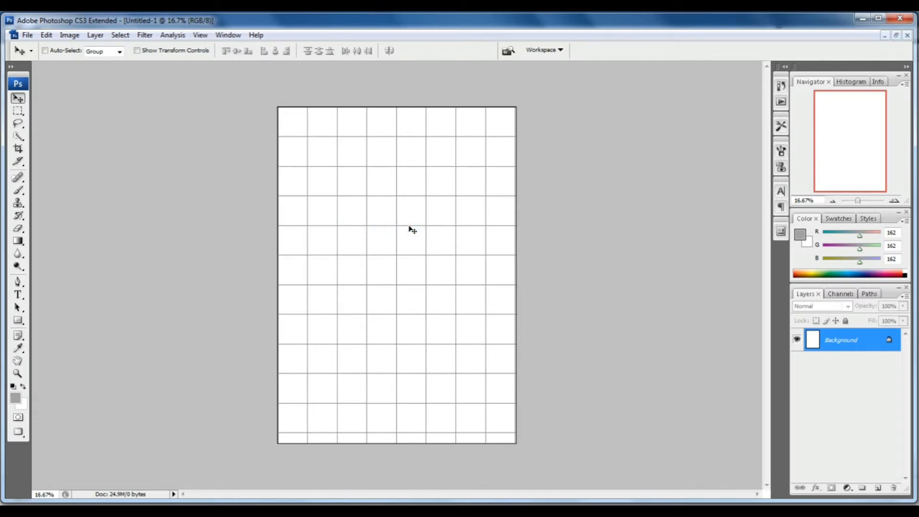
pyautogui.hotkey('ctrl', "'")
pyautogui.hotkey('ctrl', "'")
pyautogui.hotkey('ctrl', '+')
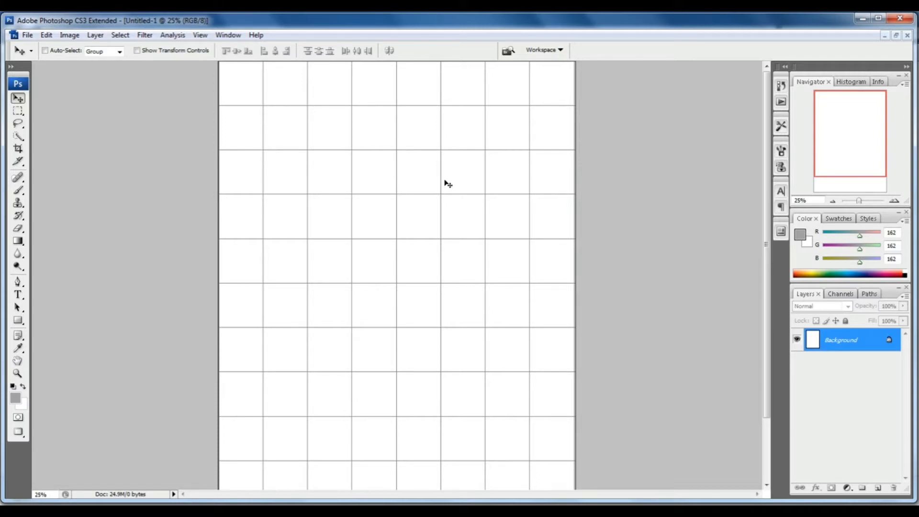
pyautogui.hotkey('ctrl', "'")
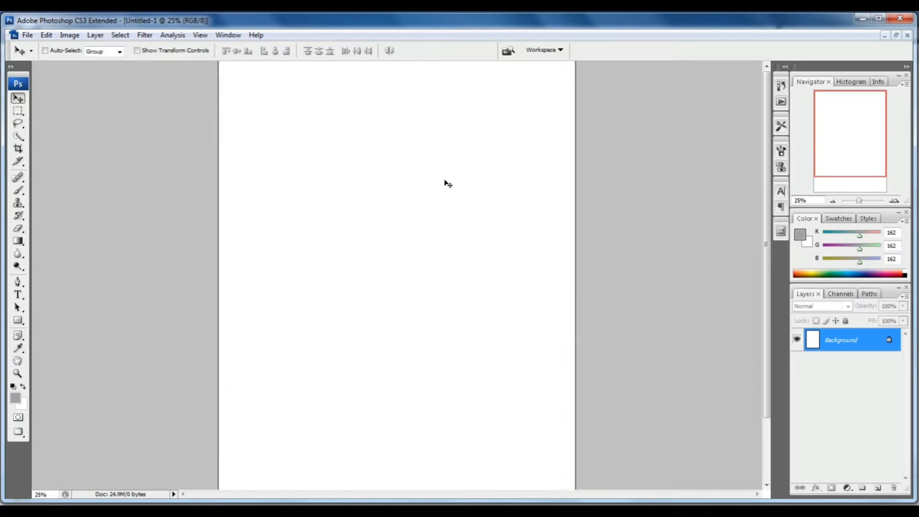
# Draw a small gray square shape near the page's upper-left area with the Rectangle tool
pyautogui.click(19, 322)
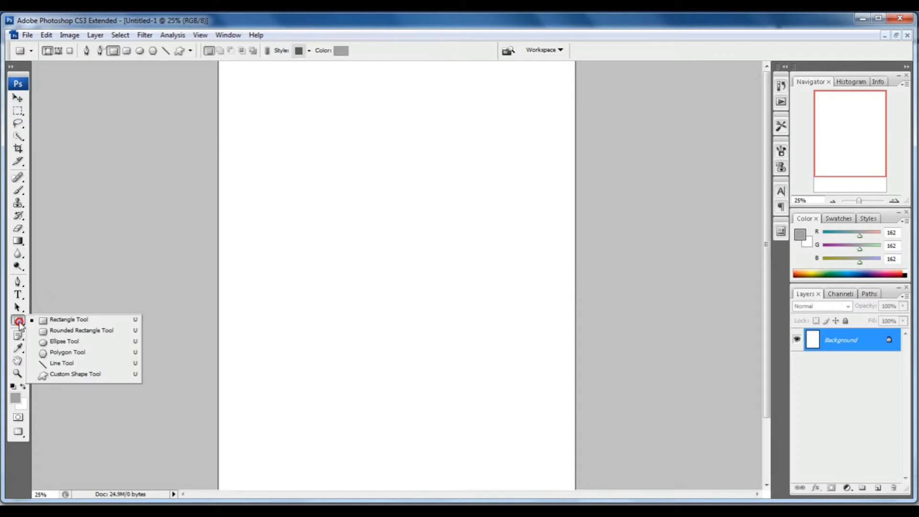
pyautogui.click(69, 319)
pyautogui.moveTo(277, 167); pyautogui.dragTo(319, 206)
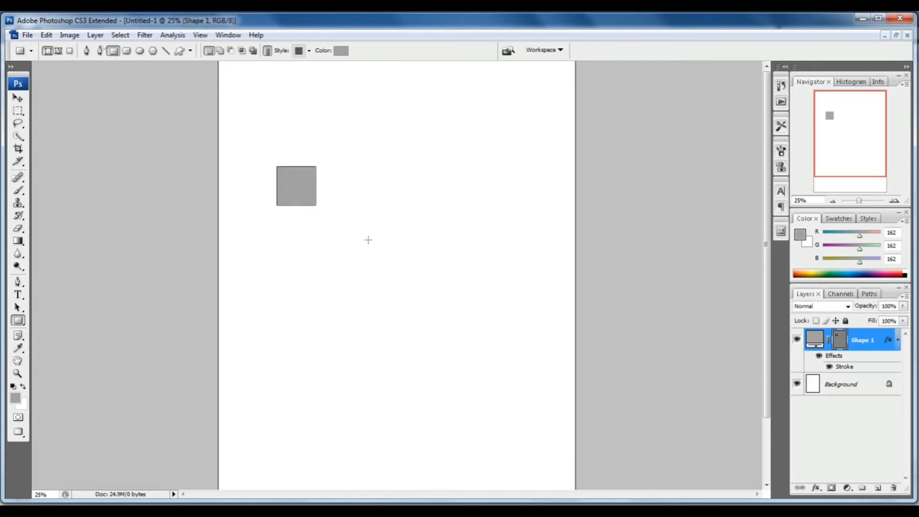
# Confirm the square's Stroke effect in its layer style as 5 px, outside, 100% opacity, white (ffffff)
pyautogui.rightClick(857, 342)
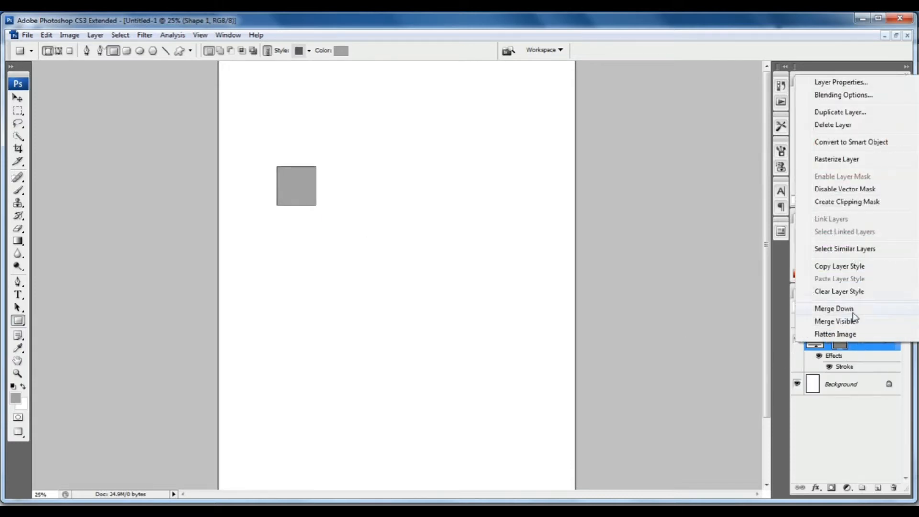
pyautogui.press('Escape')
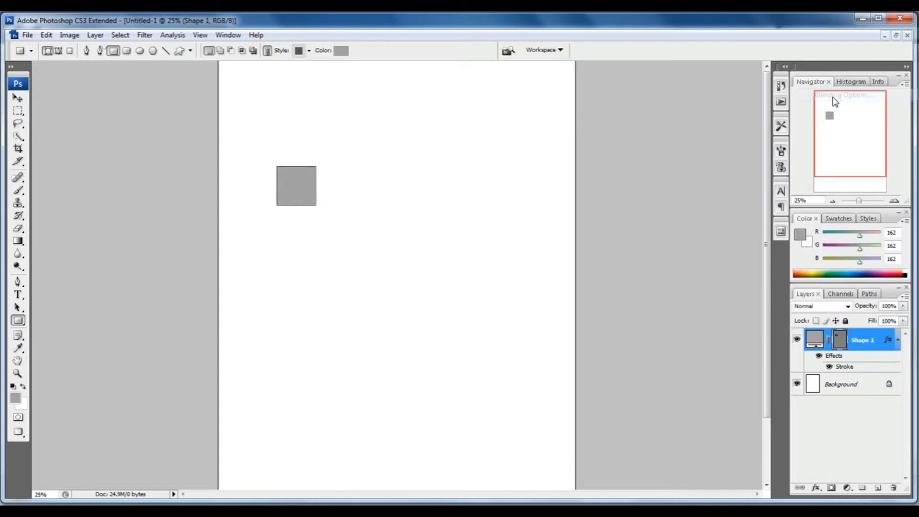
pyautogui.press('h')
pyautogui.moveTo(508, 268); pyautogui.dragTo(564, 137)
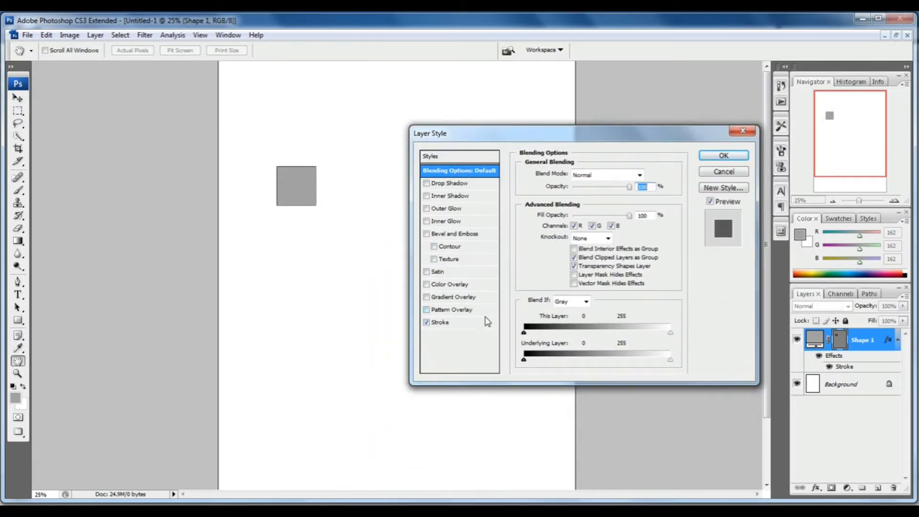
pyautogui.click(461, 322)
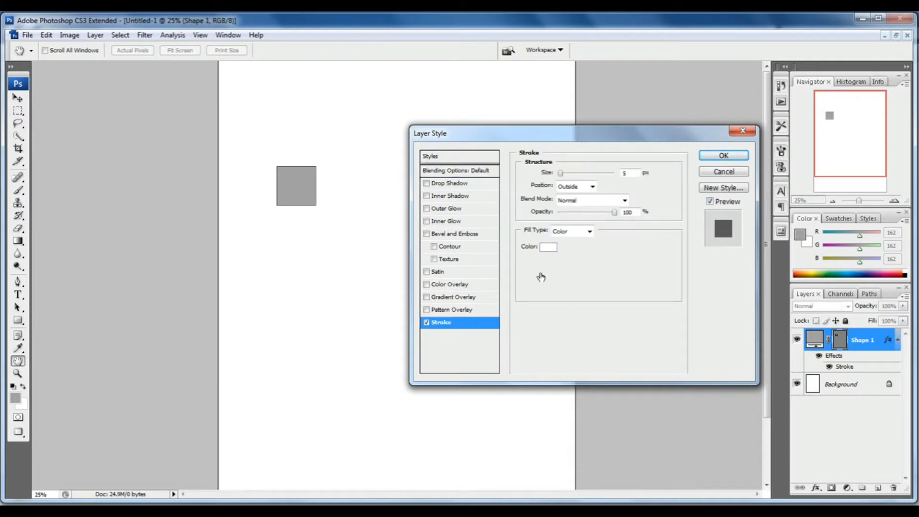
pyautogui.click(544, 249)
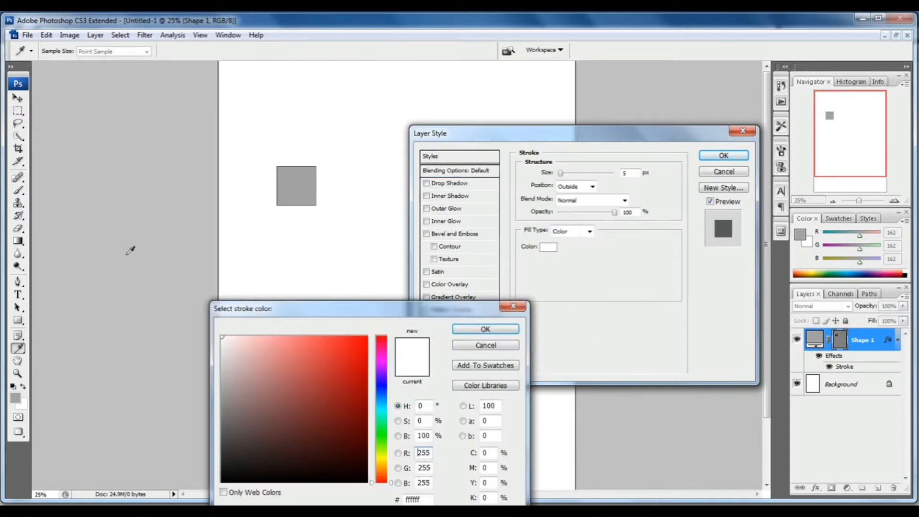
pyautogui.press('Return')
pyautogui.press('Return')
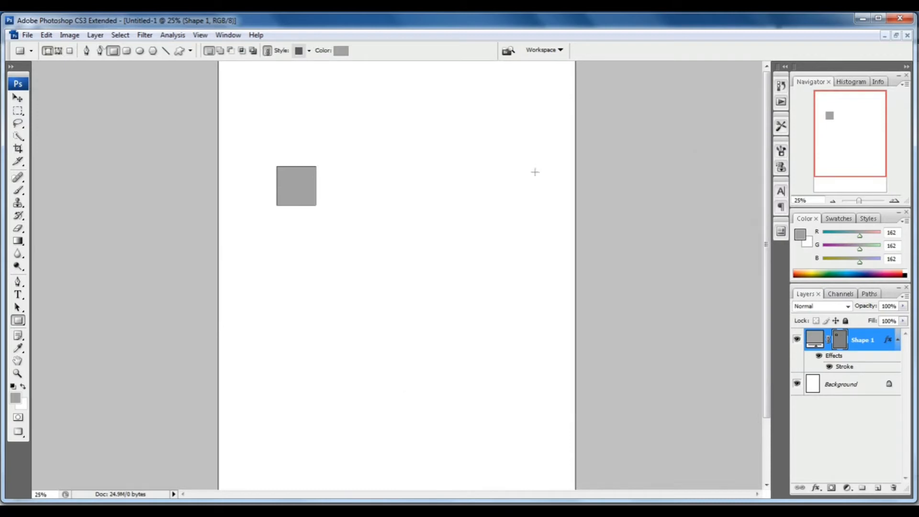
# Change the square's fill color to black (000000)
pyautogui.click(17, 99)
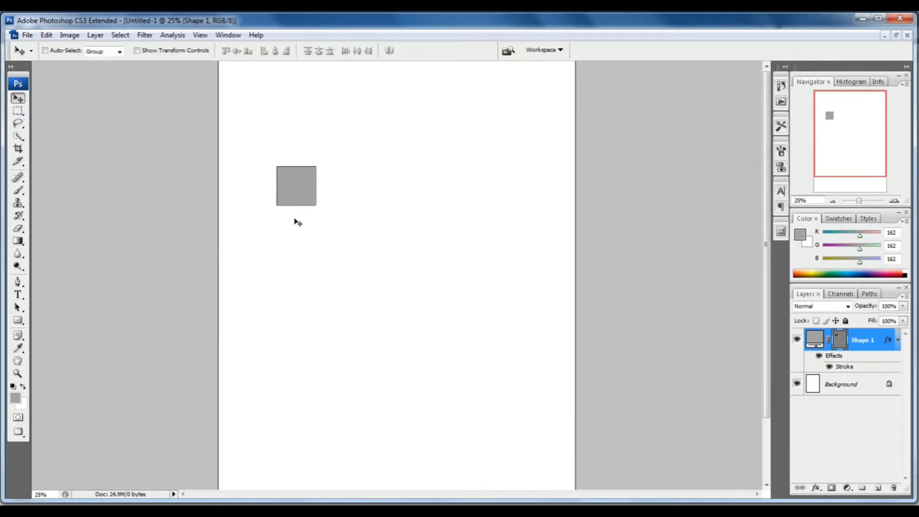
pyautogui.doubleClick(816, 342)
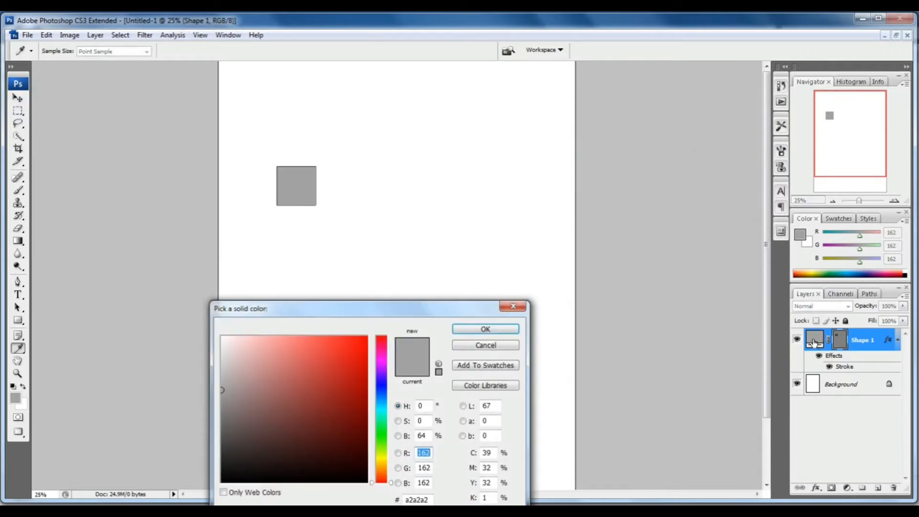
pyautogui.moveTo(326, 435); pyautogui.dragTo(386, 498)
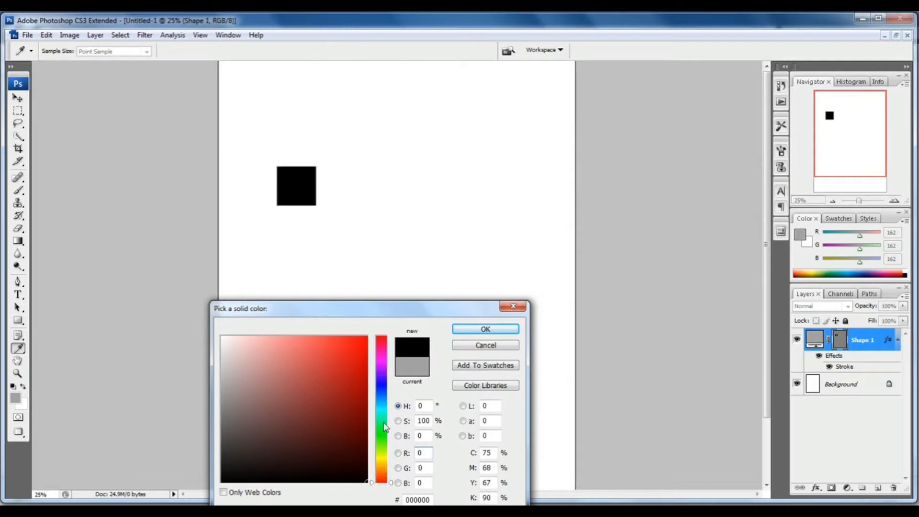
pyautogui.press('Return')
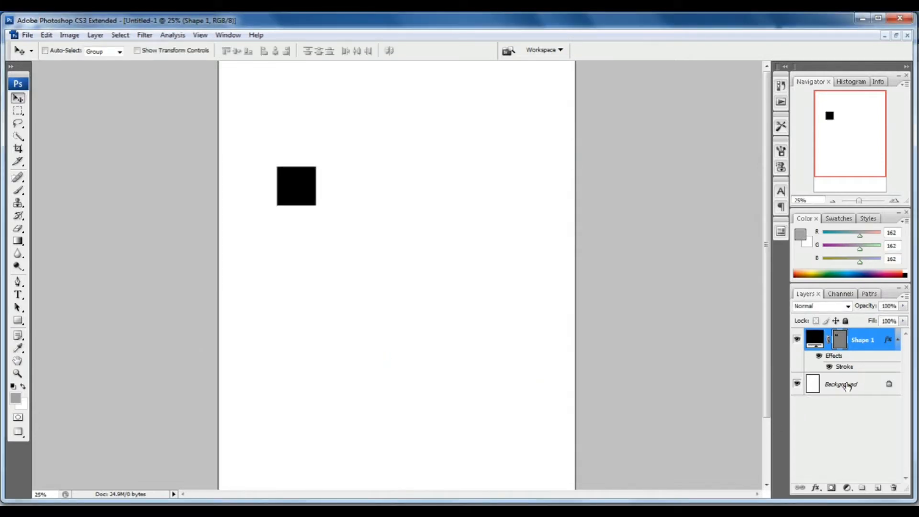
# Set the foreground color to gray b4b4b4 and fill the Background layer with it
pyautogui.click(846, 386)
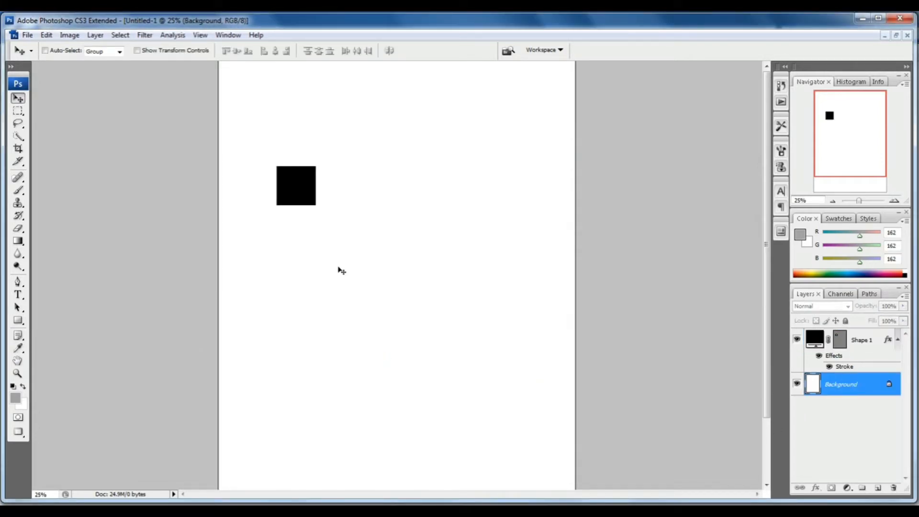
pyautogui.click(15, 397)
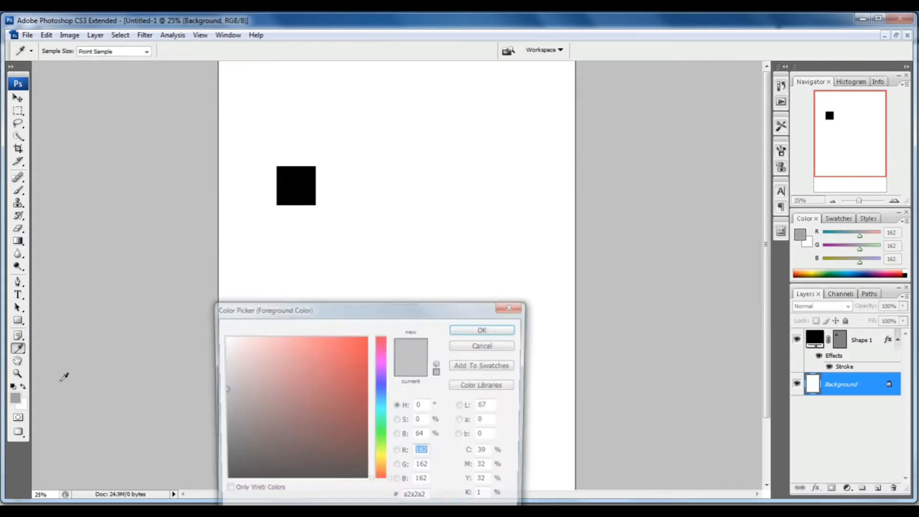
pyautogui.moveTo(257, 369); pyautogui.dragTo(185, 378)
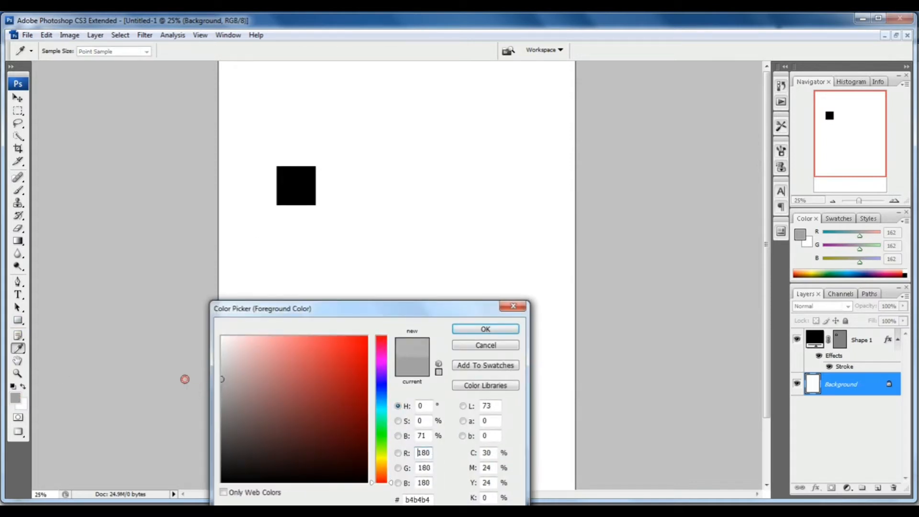
pyautogui.press('Return')
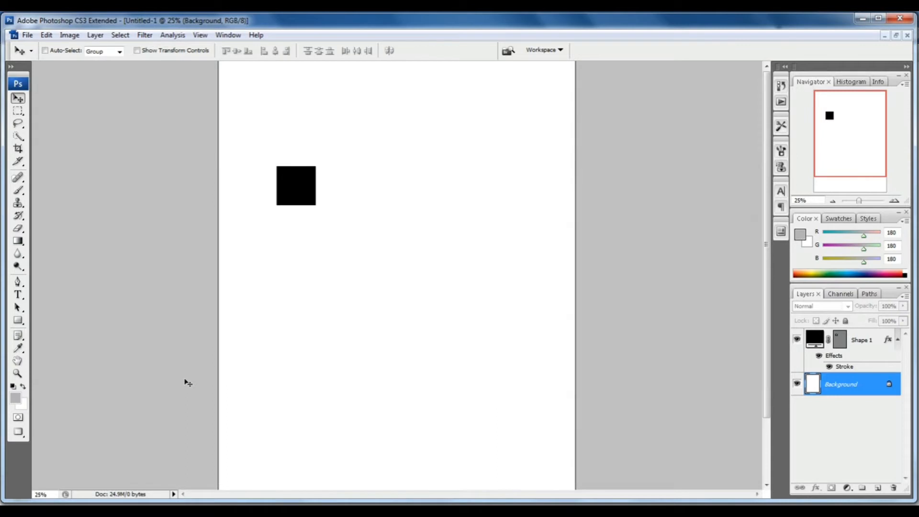
pyautogui.hotkey('alt', 'BackSpace')
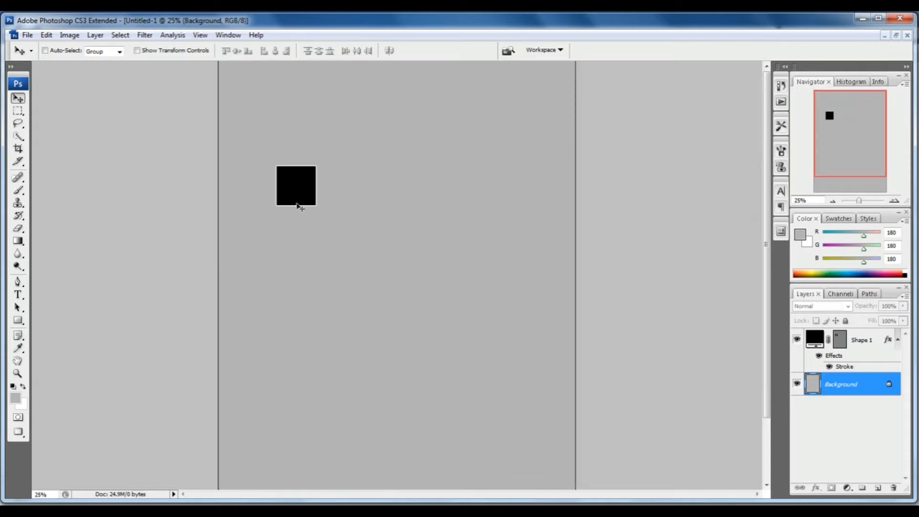
# Move the black square toward the page's upper-left corner and duplicate it side by side into a horizontal row of eight squares
pyautogui.rightClick(297, 205)
pyautogui.click(313, 199)
pyautogui.moveTo(307, 177); pyautogui.dragTo(309, 123)
pyautogui.moveTo(219, 68); pyautogui.dragTo(397, 182)
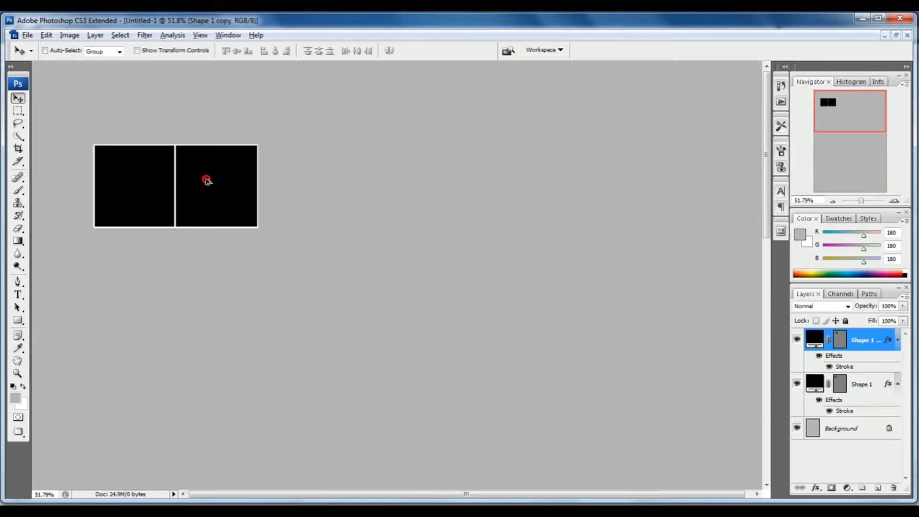
pyautogui.moveTo(206, 180); pyautogui.dragTo(716, 192)
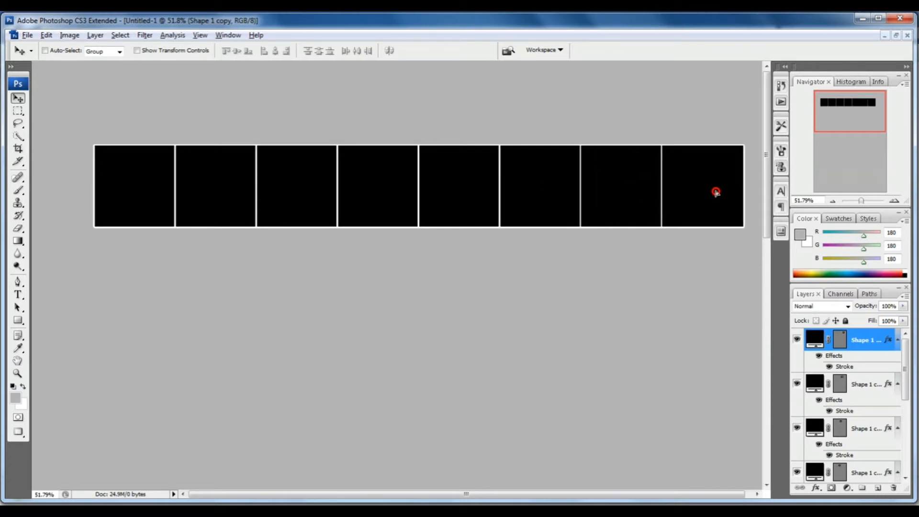
# Select all eight square layers and move the whole row slightly toward the page's upper-left corner
pyautogui.keyDown('alt'); pyautogui.click(570, 187); pyautogui.keyUp('alt')
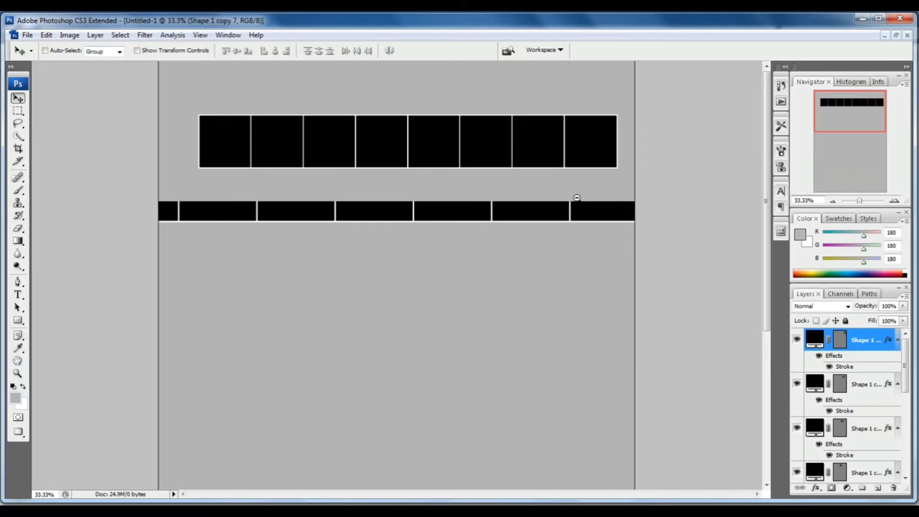
pyautogui.scroll(-1, 844, 403)
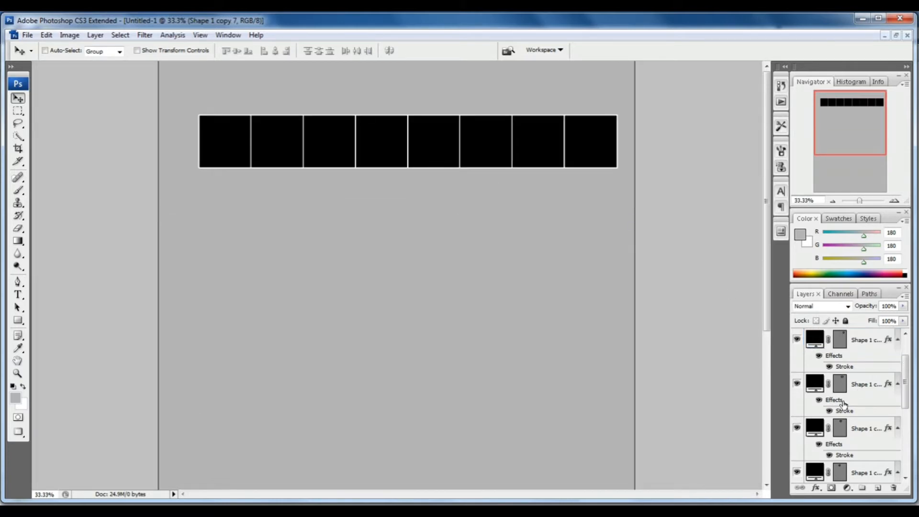
pyautogui.scroll(-1, 844, 404)
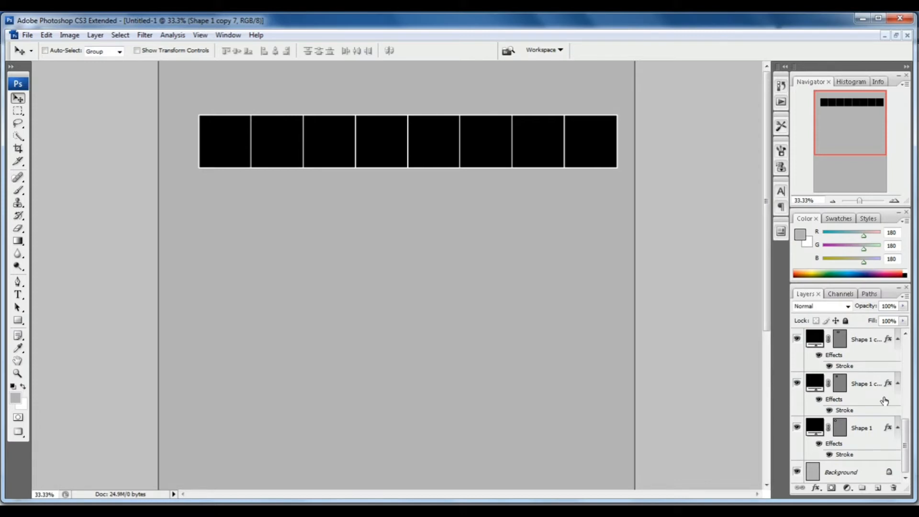
pyautogui.click(860, 383)
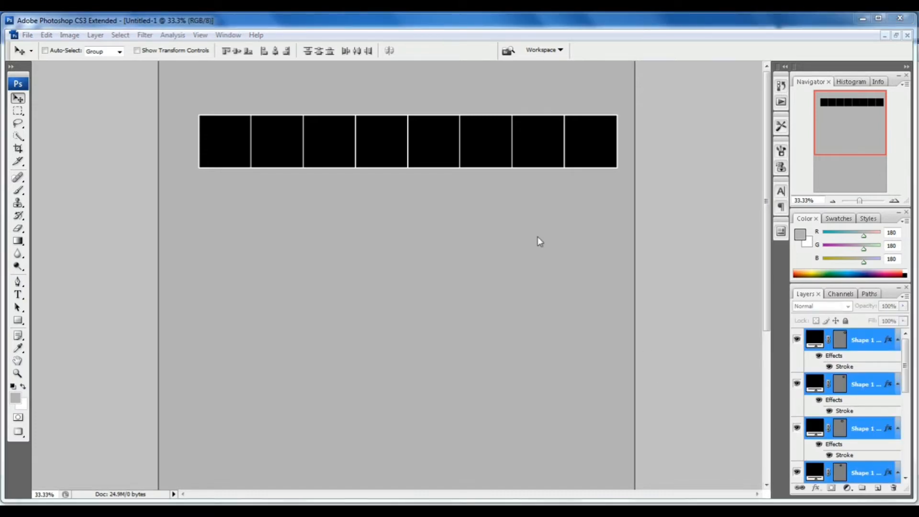
pyautogui.click(383, 142)
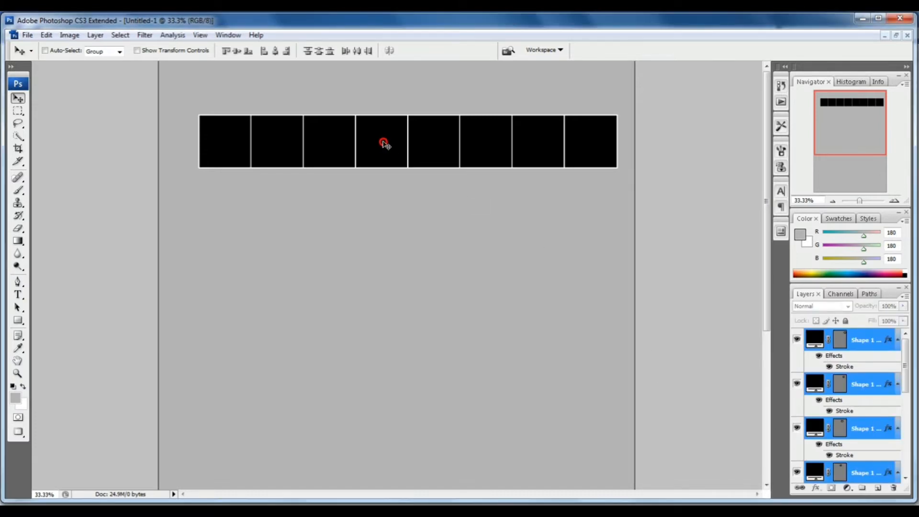
pyautogui.moveTo(384, 145); pyautogui.dragTo(366, 138)
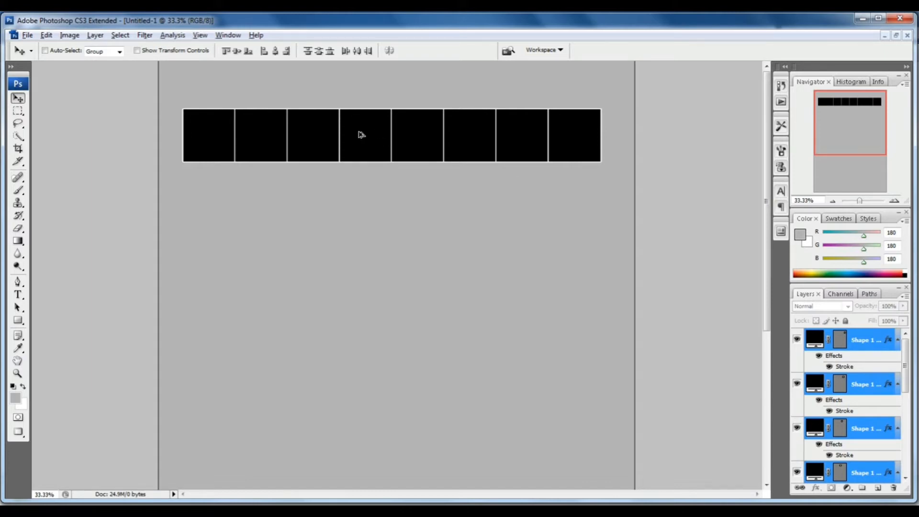
# Duplicate the row of eight squares below itself and nudge the copy up until its outline meets the first row
pyautogui.moveTo(362, 134); pyautogui.dragTo(367, 193)
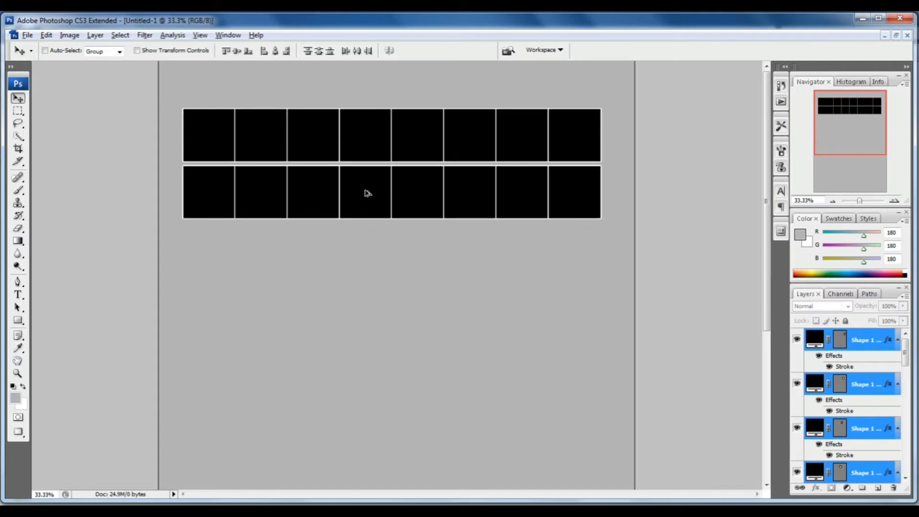
pyautogui.press('Up')
pyautogui.press('Up')
pyautogui.press('Up')
pyautogui.press('Up')
pyautogui.press('Up')
pyautogui.press('Up')
pyautogui.press('Up')
pyautogui.press('Up')
pyautogui.press('Up')
pyautogui.press('Up')
pyautogui.press('Up')
pyautogui.press('Up')
pyautogui.press('Up')
pyautogui.press('Up')
pyautogui.press('Up')
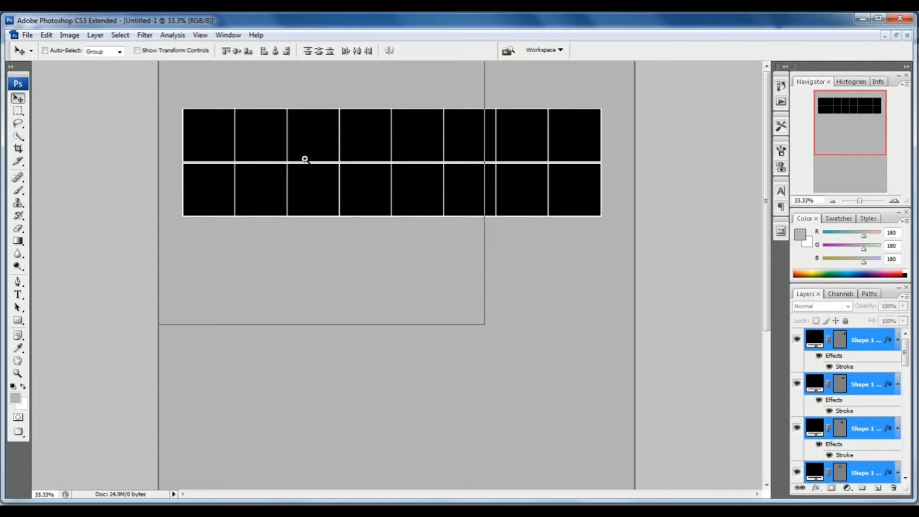
# Duplicate the row again as a third row, aligned against the underside of the second row
pyautogui.click(304, 159)
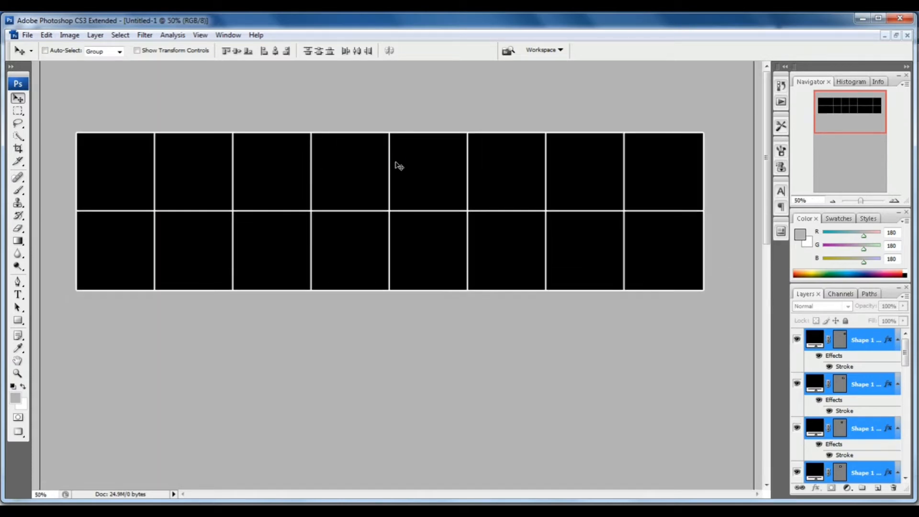
pyautogui.moveTo(149, 178); pyautogui.dragTo(538, 301)
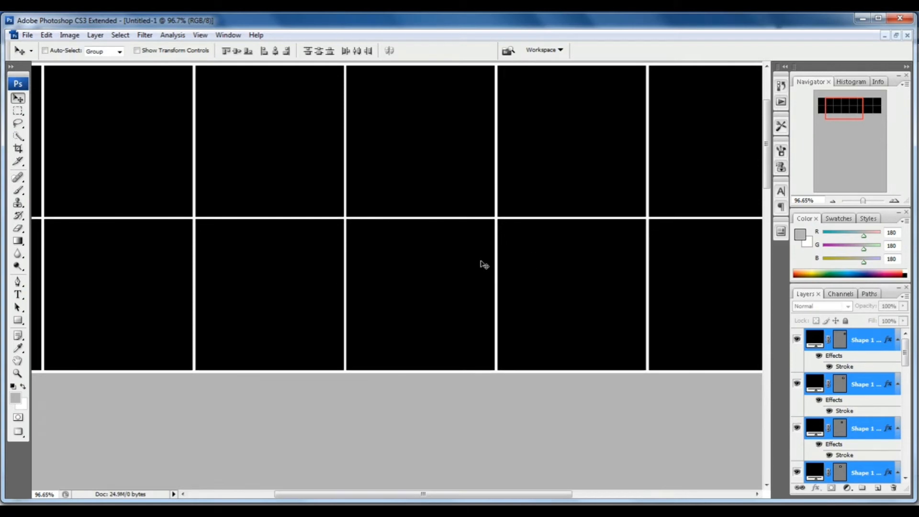
pyautogui.scroll(-3, 431, 273)
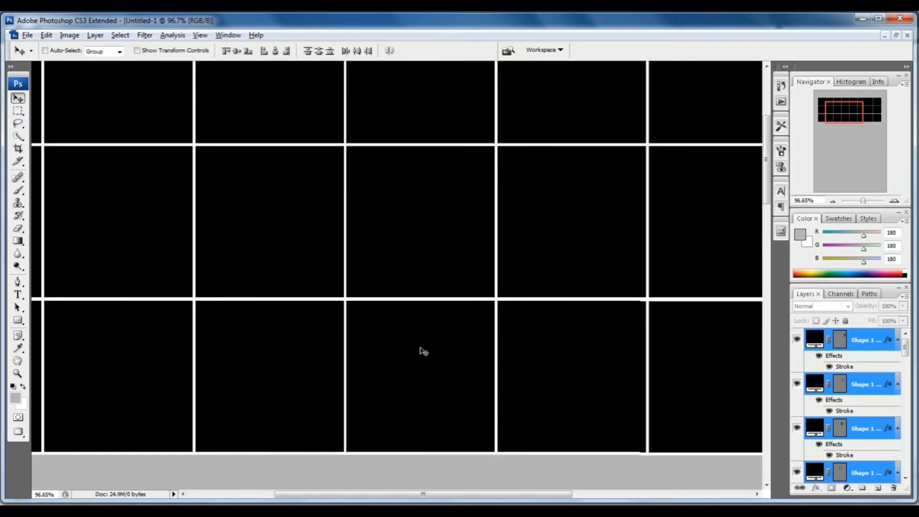
# Add a fourth row by duplicating the eight squares beneath the third row and closing the gap
pyautogui.keyDown('alt'); pyautogui.click(438, 324); pyautogui.keyUp('alt')
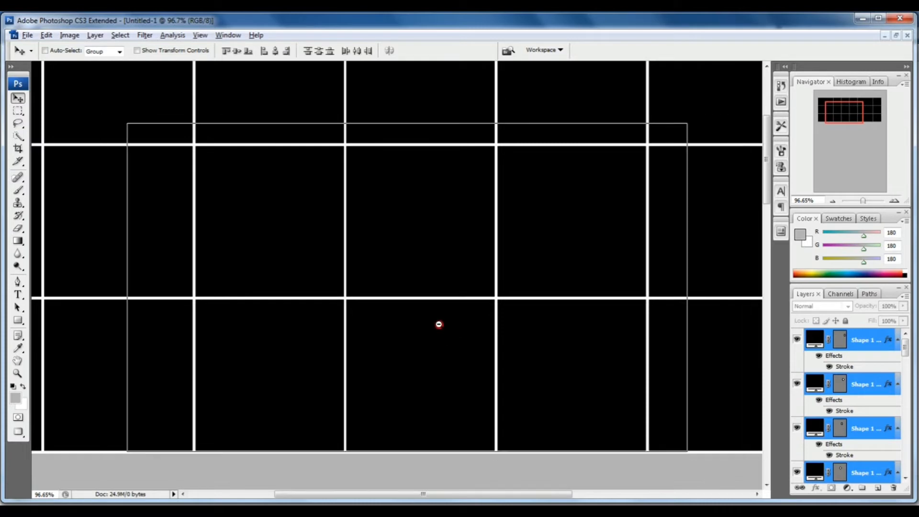
pyautogui.keyDown('alt'); pyautogui.click(439, 325); pyautogui.keyUp('alt')
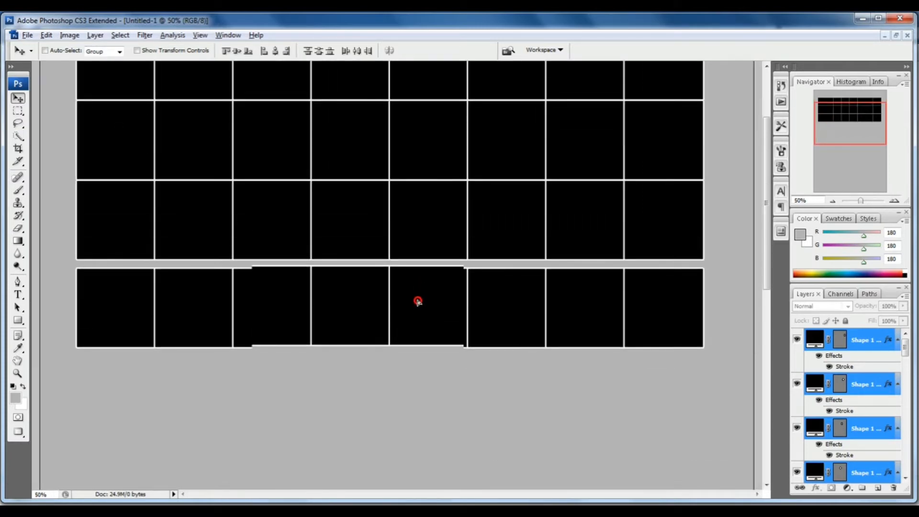
pyautogui.keyDown('ctrl'); pyautogui.click(404, 261); pyautogui.keyUp('ctrl')
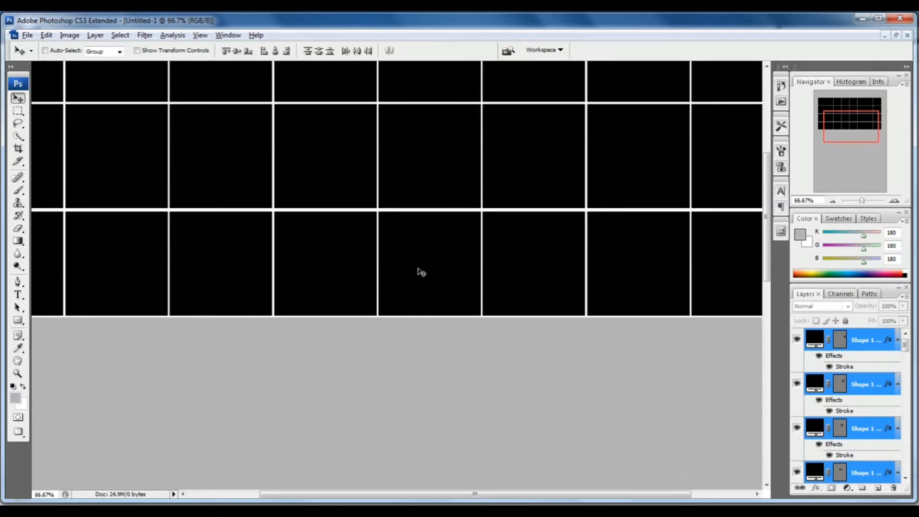
# Duplicate the row once more as a fifth row and nudge it into alignment with the fourth row
pyautogui.scroll(-3, 418, 269)
pyautogui.moveTo(407, 172); pyautogui.dragTo(407, 282)
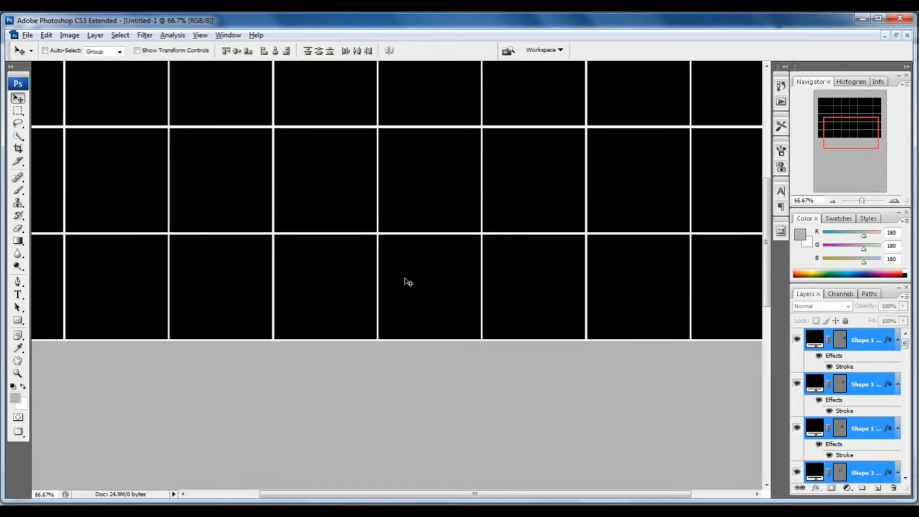
pyautogui.press('Down')
pyautogui.keyDown('alt'); pyautogui.click(448, 264); pyautogui.keyUp('alt')
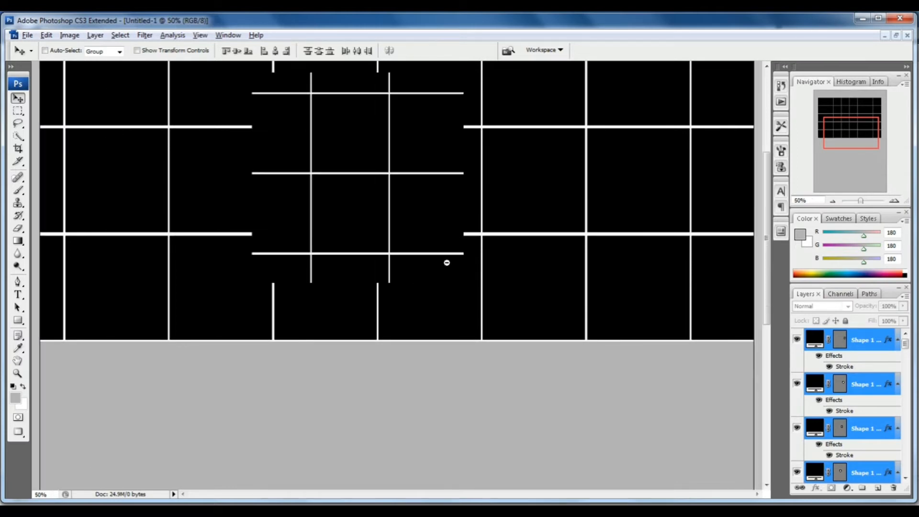
pyautogui.keyDown('alt'); pyautogui.click(447, 262); pyautogui.keyUp('alt')
pyautogui.keyDown('alt'); pyautogui.click(451, 258); pyautogui.keyUp('alt')
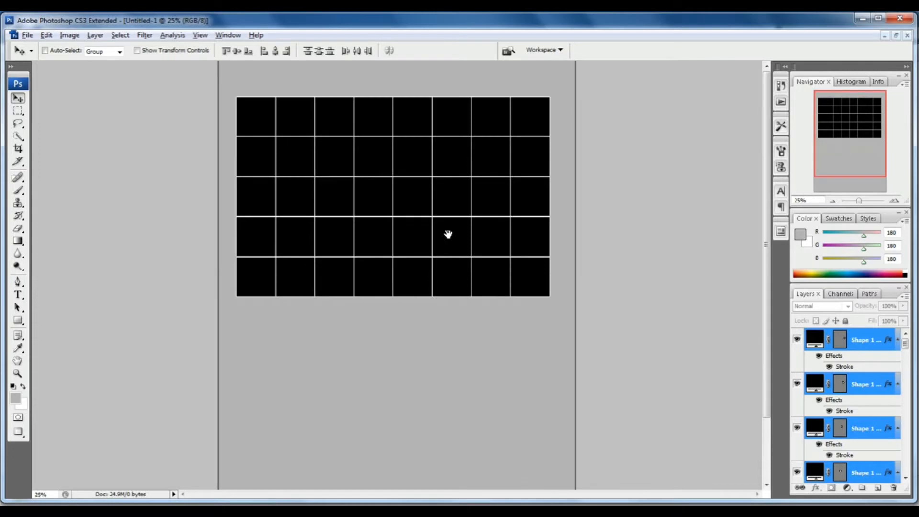
pyautogui.scroll(-2, 431, 258)
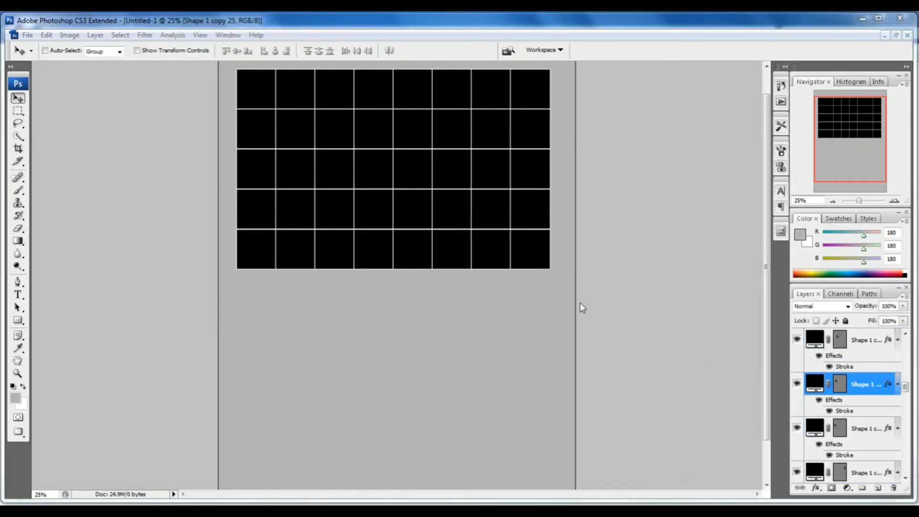
pyautogui.click(522, 319)
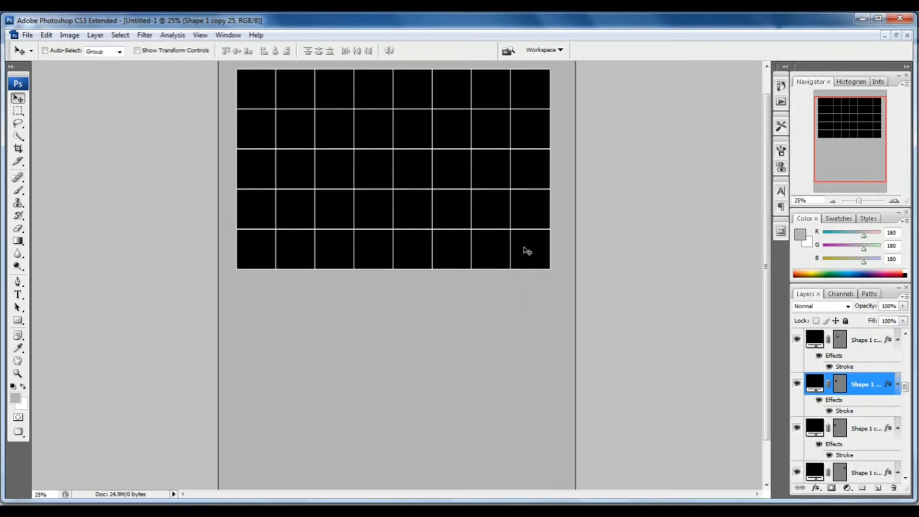
pyautogui.moveTo(528, 250); pyautogui.dragTo(520, 351)
pyautogui.hotkey('ctrl', 'z')
# Select all eight squares of the fifth row with Auto-Select and duplicate them just below as a sixth row
pyautogui.moveTo(588, 257); pyautogui.dragTo(193, 251)
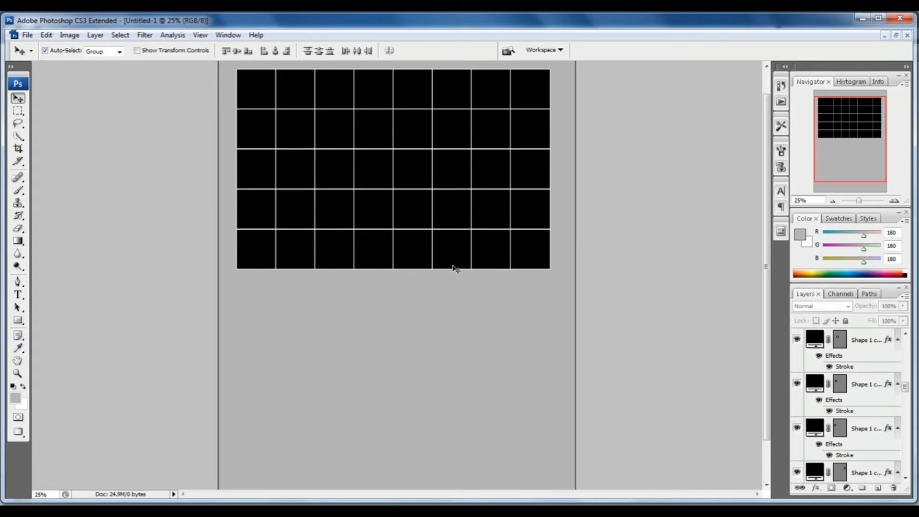
pyautogui.moveTo(418, 257); pyautogui.dragTo(414, 288)
pyautogui.keyDown('ctrl'); pyautogui.click(400, 277); pyautogui.keyUp('ctrl')
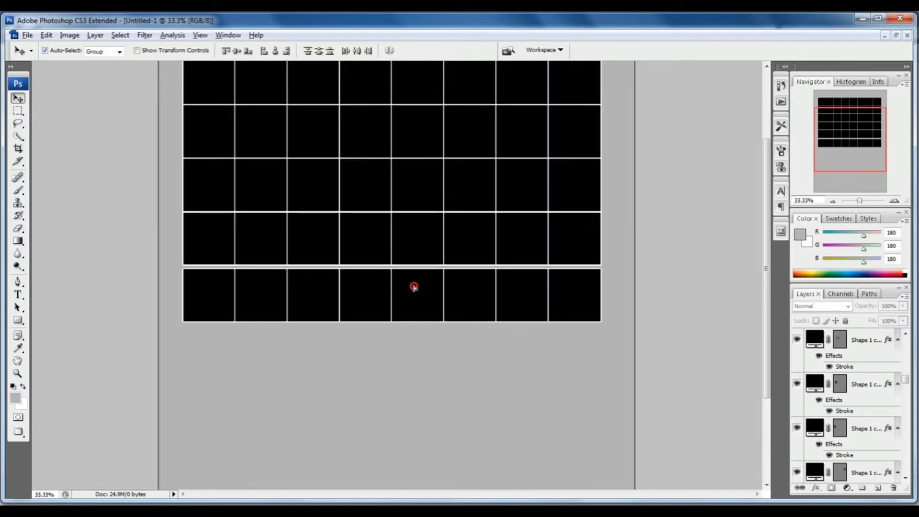
# Nudge the sixth row vertically until its white outline meets the bottom edge of the fifth row
pyautogui.press('Up')
pyautogui.press('Up')
pyautogui.press('Up')
pyautogui.press('Up')
pyautogui.press('Up')
pyautogui.press('Up')
pyautogui.press('Up')
pyautogui.press('Up')
pyautogui.press('Up')
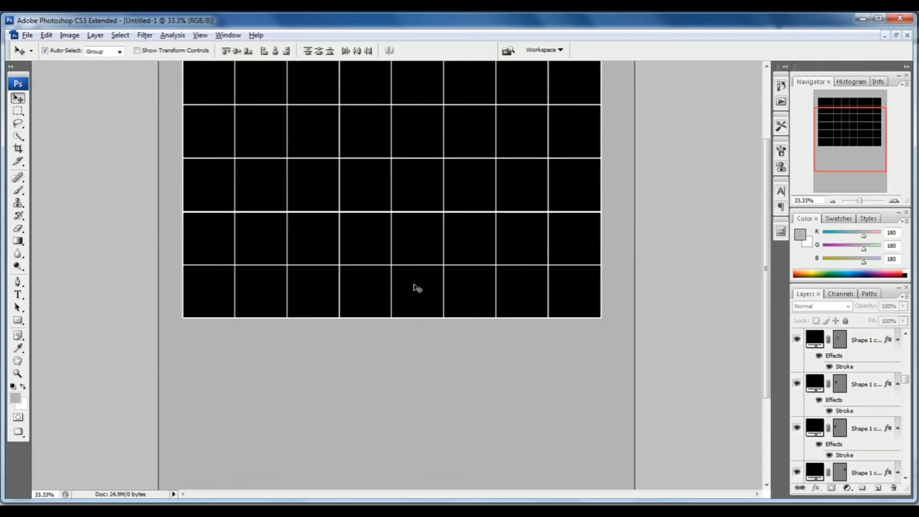
pyautogui.press('Down')
pyautogui.press('Down')
# Duplicate the sixth row below as a seventh row and fit it flush against the row above
pyautogui.keyDown('alt'); pyautogui.click(471, 262); pyautogui.keyUp('alt')
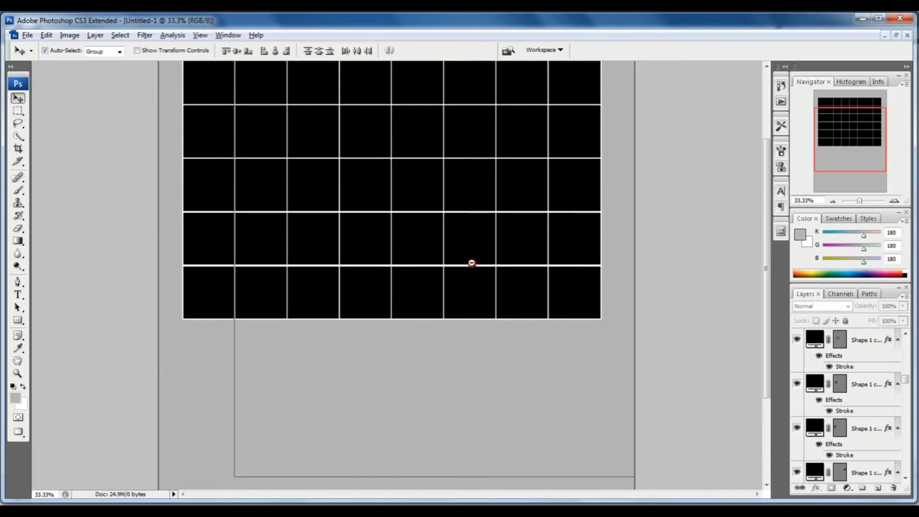
pyautogui.keyDown('alt'); pyautogui.click(471, 262); pyautogui.keyUp('alt')
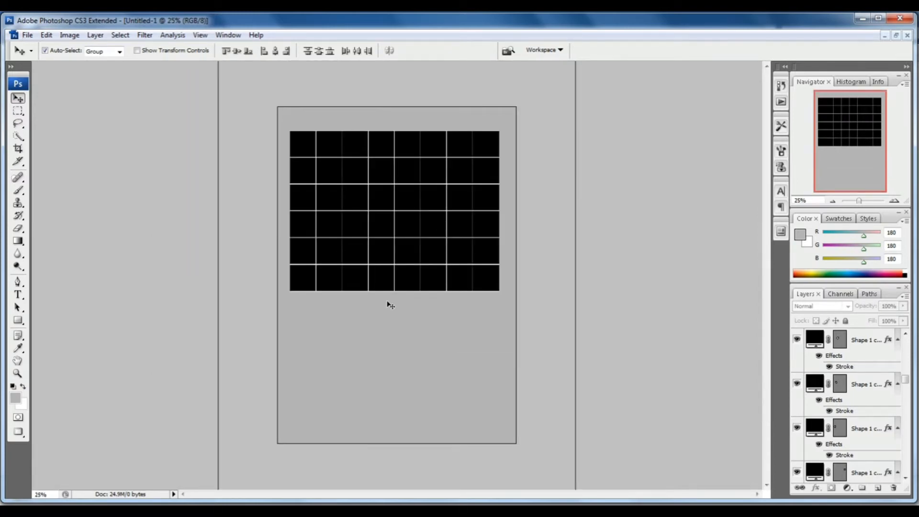
pyautogui.hotkey('ctrl', '+')
pyautogui.moveTo(417, 317); pyautogui.dragTo(415, 363)
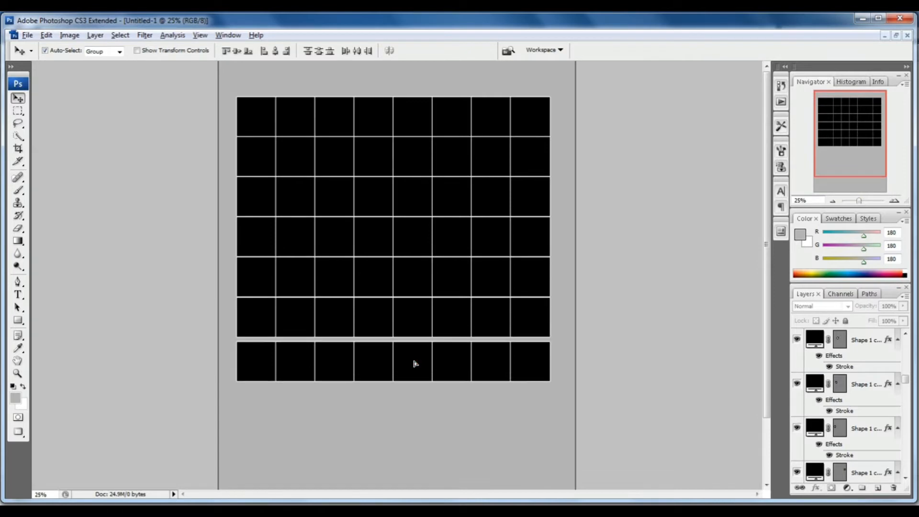
pyautogui.moveTo(315, 268); pyautogui.dragTo(466, 400)
pyautogui.moveTo(435, 322); pyautogui.dragTo(436, 320)
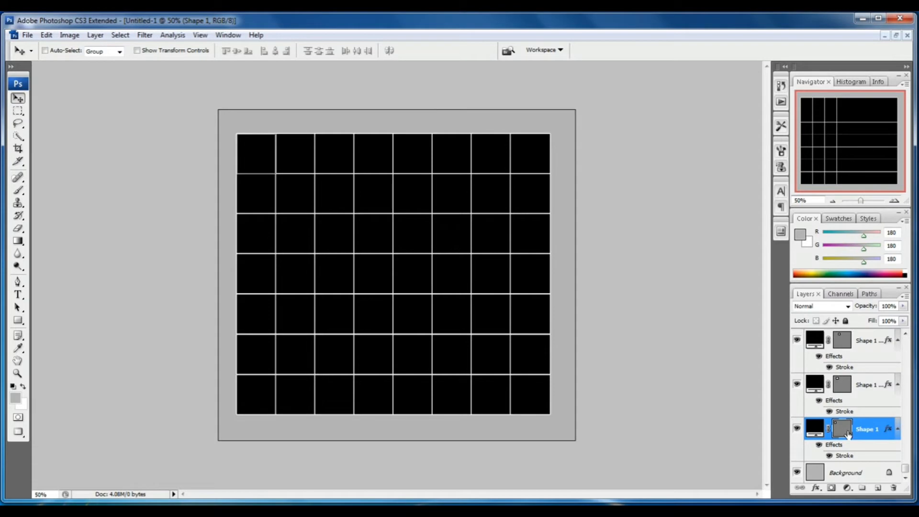
# Open the portrait photo 20190614_125530 from New folder
pyautogui.hotkey('ctrl', 'o')
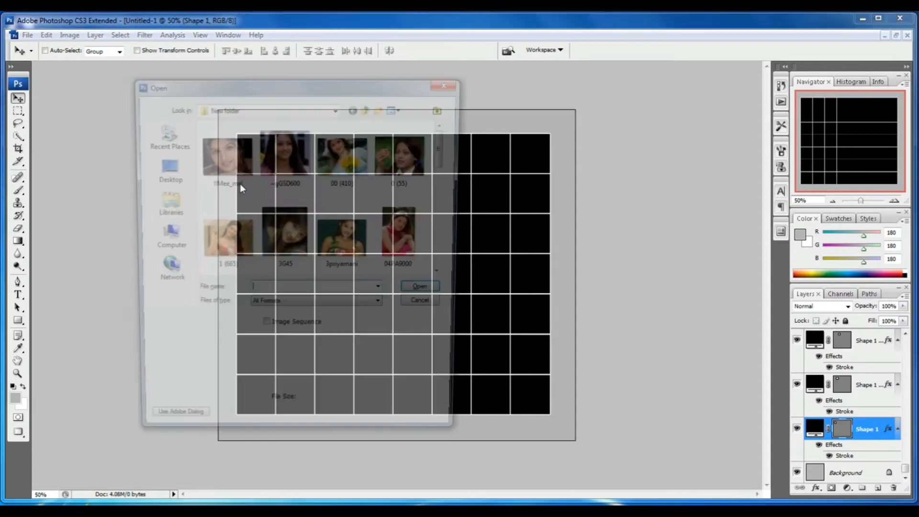
pyautogui.click(300, 214)
pyautogui.scroll(-1, 306, 211)
pyautogui.scroll(-5, 326, 206)
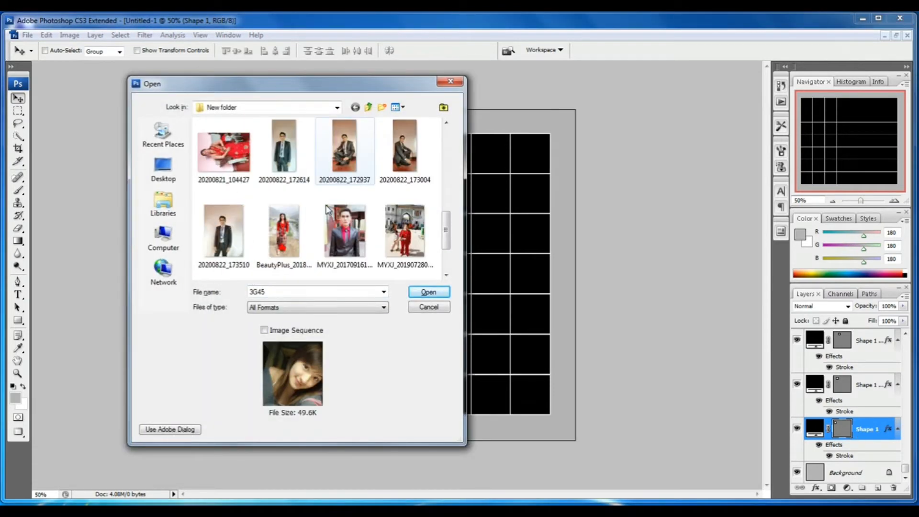
pyautogui.scroll(2, 328, 206)
pyautogui.scroll(2, 338, 192)
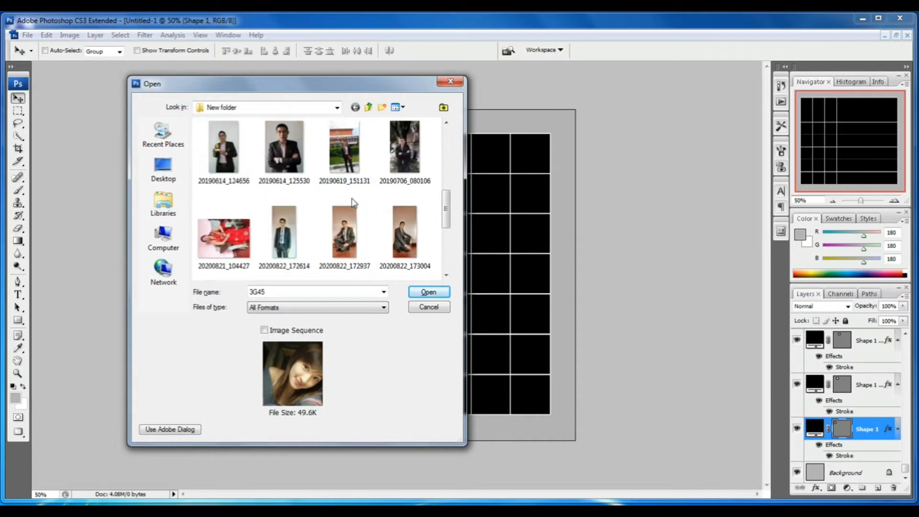
pyautogui.doubleClick(297, 223)
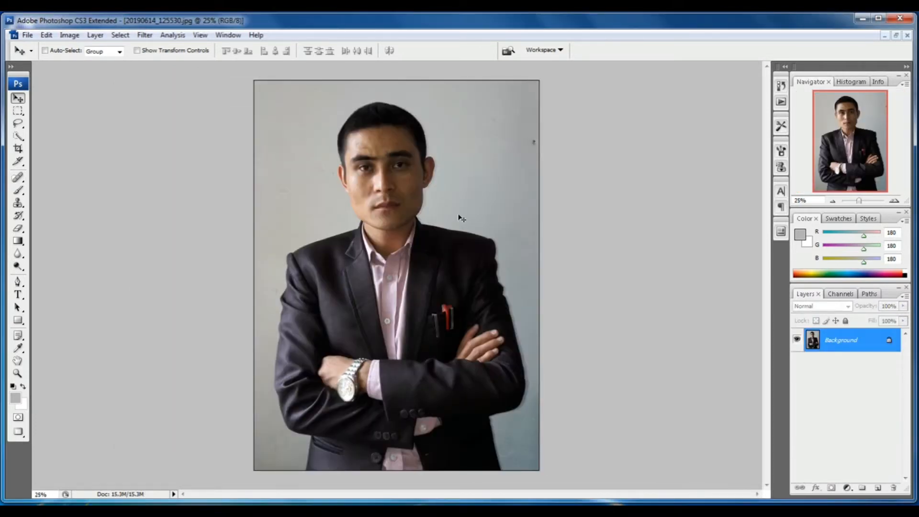
# Copy the entire photo and paste it into the selection loaded from the Shape 1 square at the grid's upper-left corner
pyautogui.hotkey('ctrl', 'a')
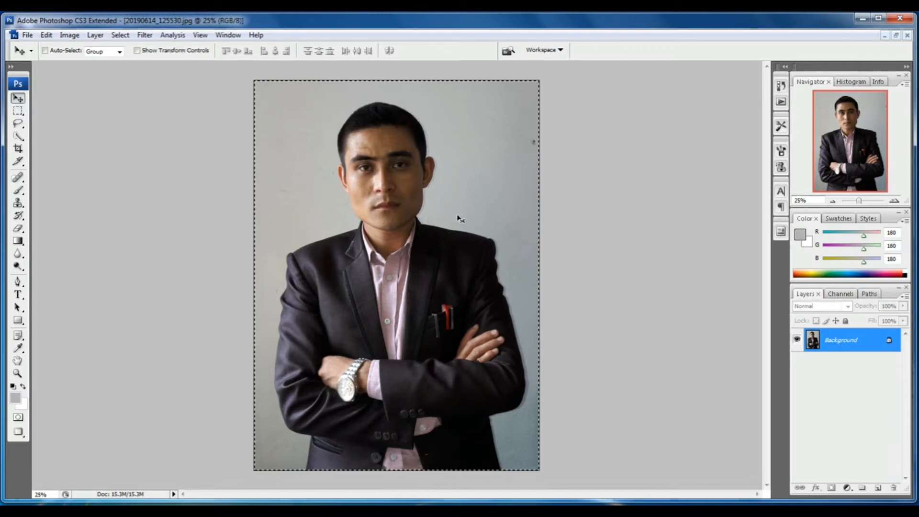
pyautogui.hotkey('ctrl', 'c')
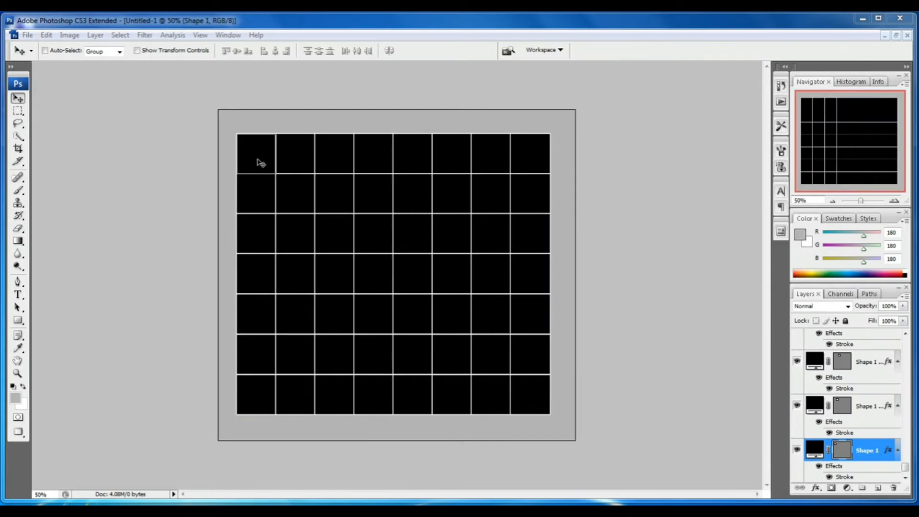
pyautogui.keyDown('ctrl'); pyautogui.click(818, 454); pyautogui.keyUp('ctrl')
pyautogui.hotkey('ctrl', 'shift', 'v')
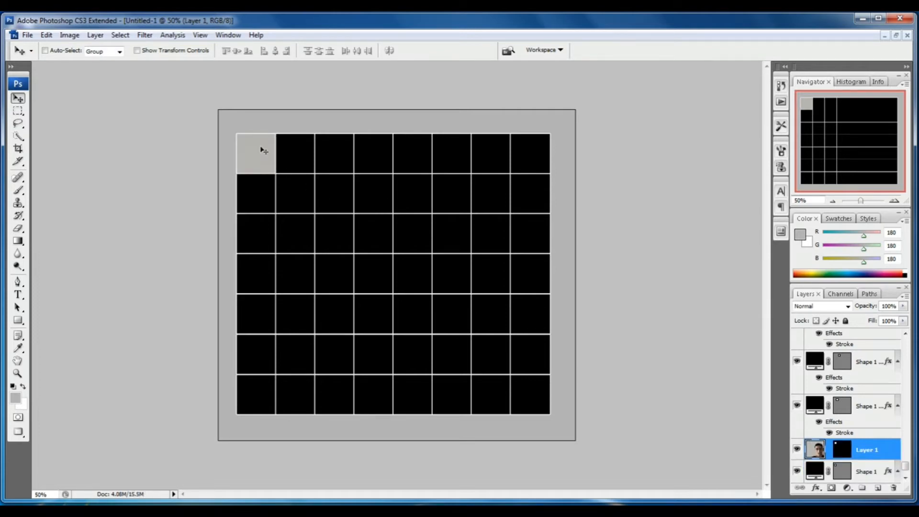
pyautogui.hotkey('ctrl', 't')
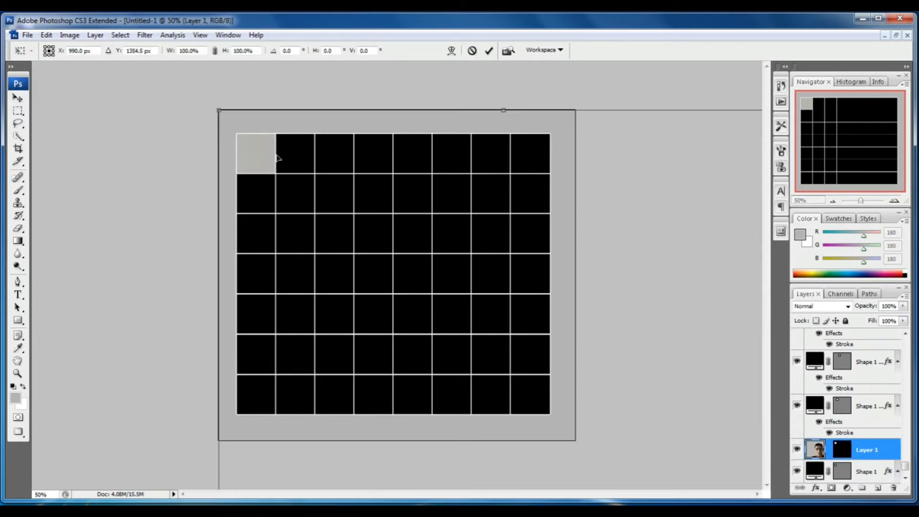
pyautogui.press('Escape')
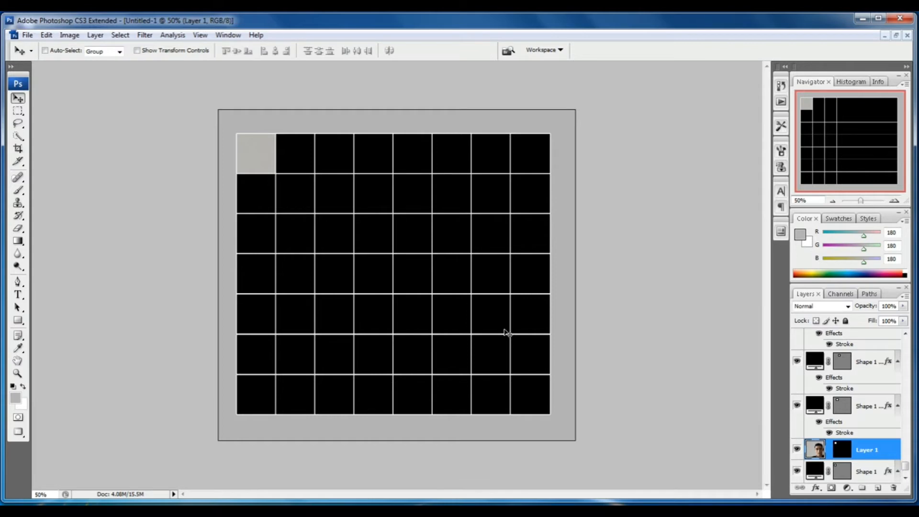
# Undo the masked paste, paste the portrait as a plain layer and clip it to the Shape 1 square
pyautogui.hotkey('ctrl', 'z')
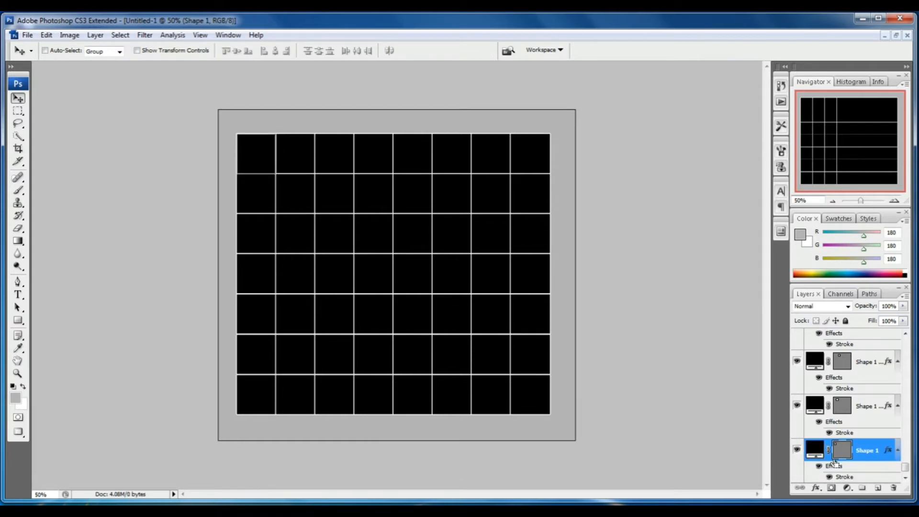
pyautogui.hotkey('ctrl', 'v')
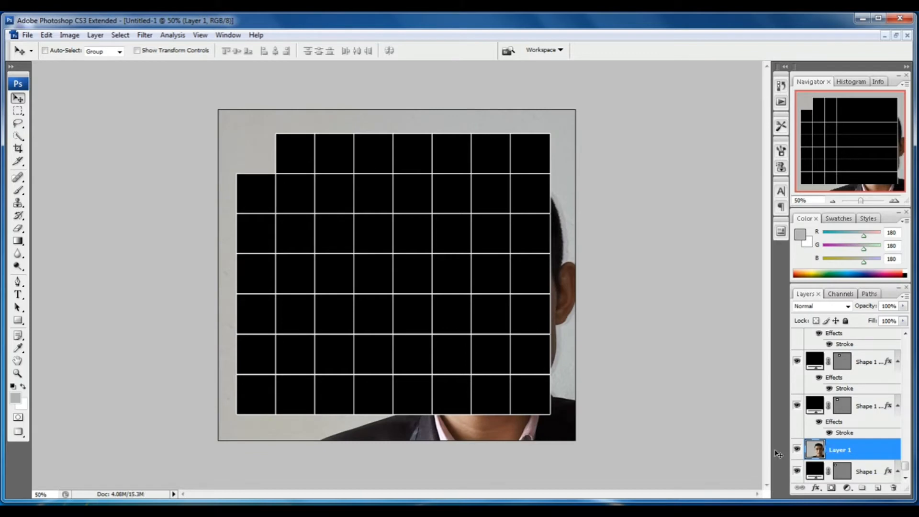
pyautogui.rightClick(851, 452)
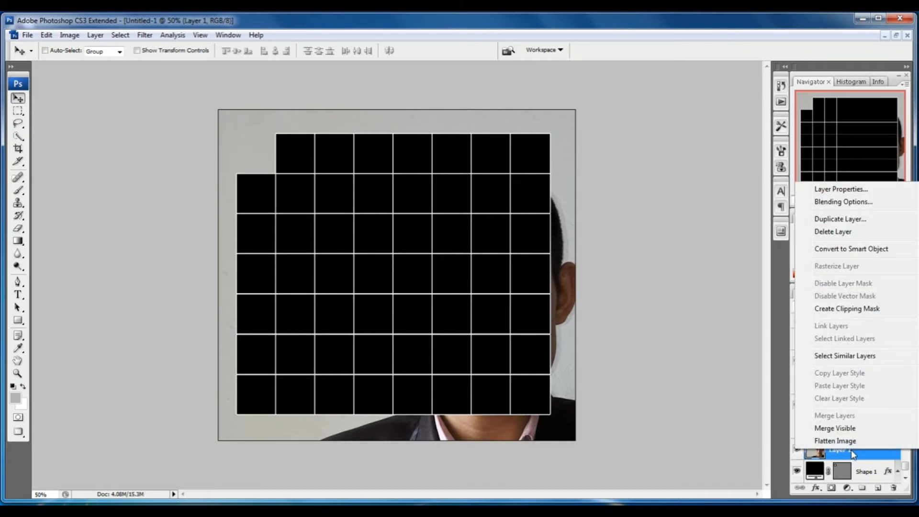
pyautogui.click(859, 310)
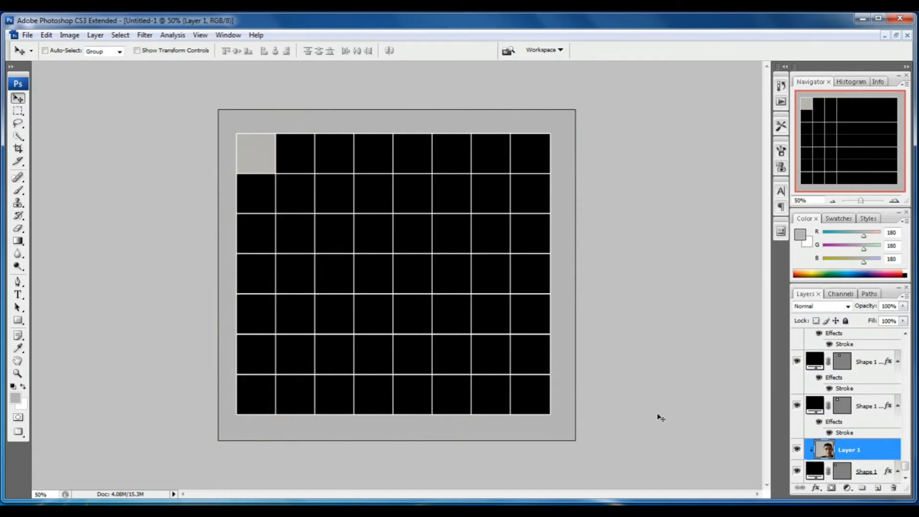
# Release and reapply the portrait layer's clipping mask on the Shape 1 square twice
pyautogui.hotkey('ctrl', 'z')
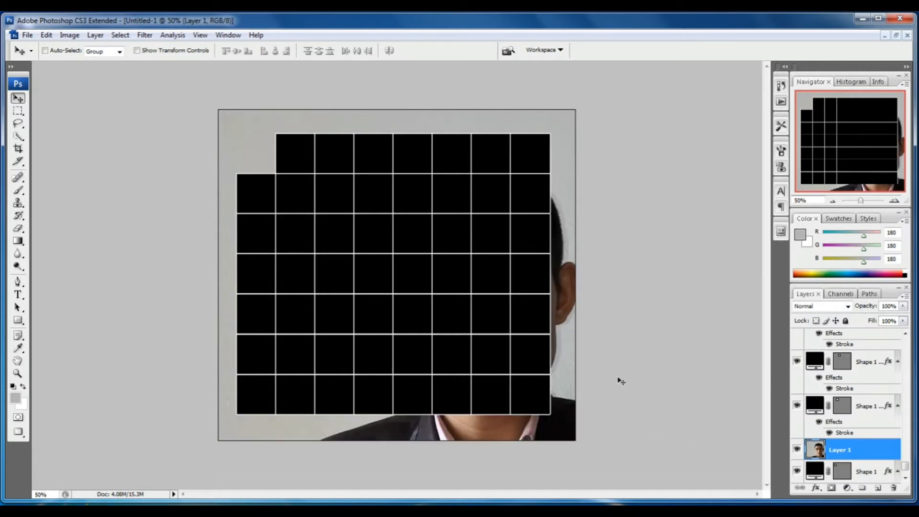
pyautogui.keyDown('alt'); pyautogui.click(863, 461); pyautogui.keyUp('alt')
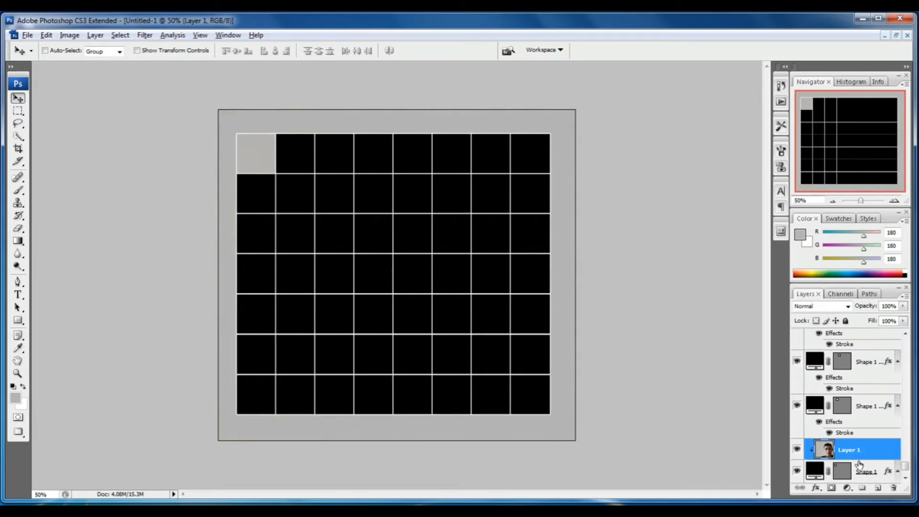
pyautogui.hotkey('ctrl', 'alt', 'g')
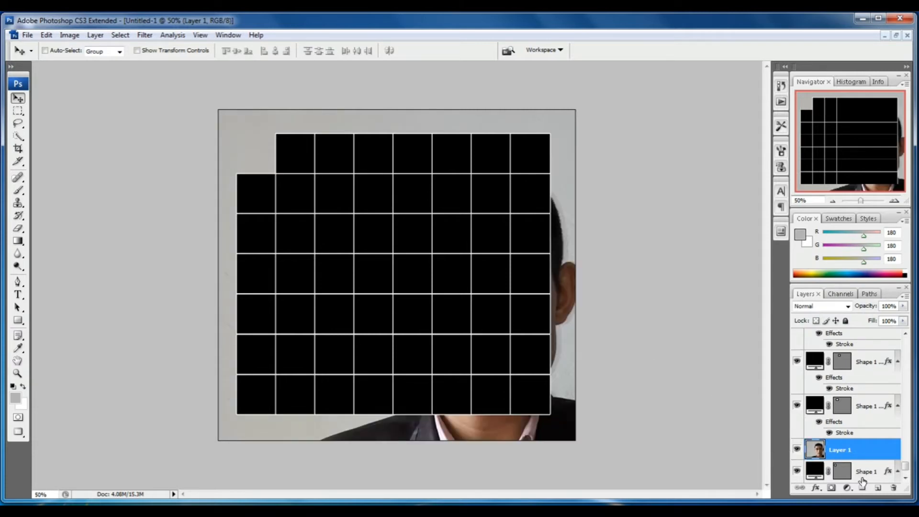
pyautogui.hotkey('ctrl', 'alt', 'g')
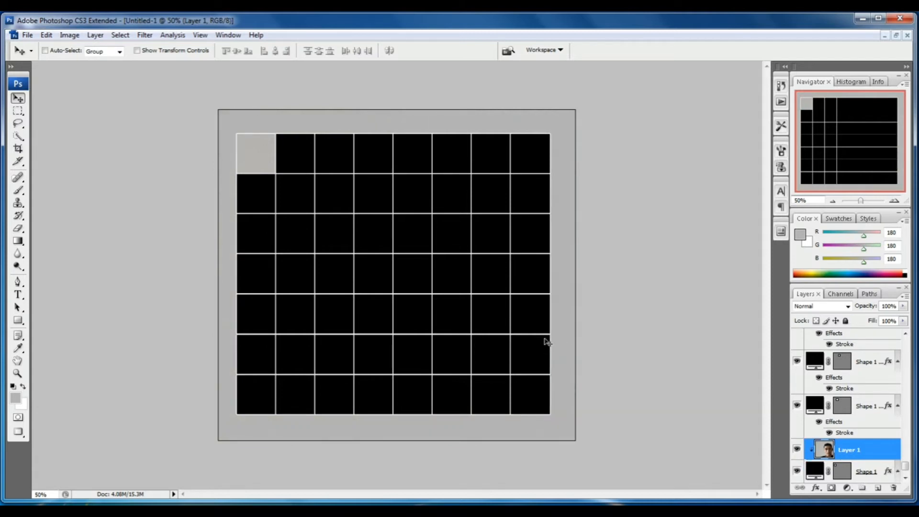
# Scale the clipped portrait to about 12.8% and position it so the head and shoulders fill the grid's first square
pyautogui.hotkey('ctrl', 't')
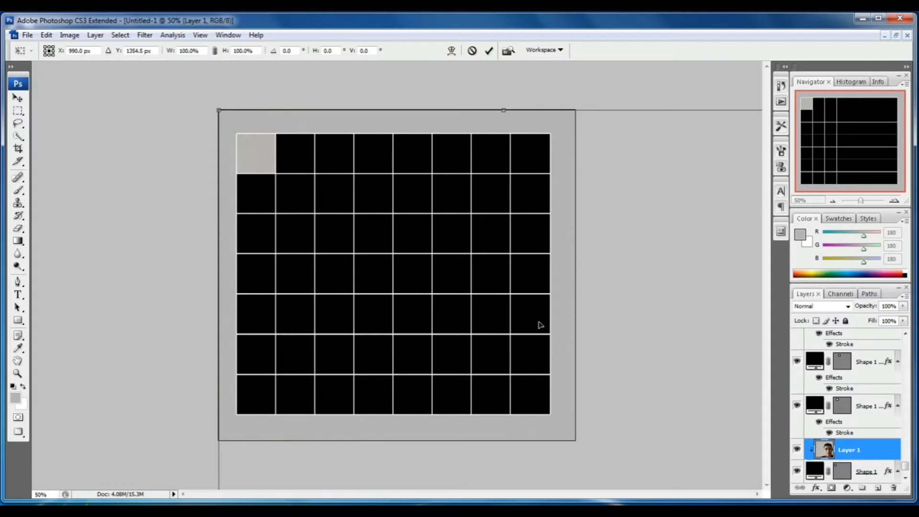
pyautogui.keyDown('alt'); pyautogui.click(523, 312); pyautogui.keyUp('alt')
pyautogui.keyDown('alt'); pyautogui.click(519, 310); pyautogui.keyUp('alt')
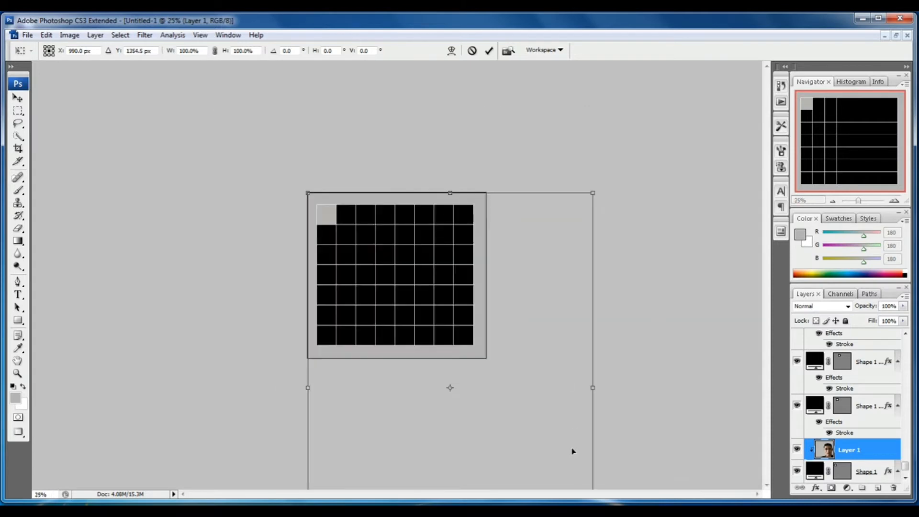
pyautogui.moveTo(587, 201); pyautogui.dragTo(372, 203)
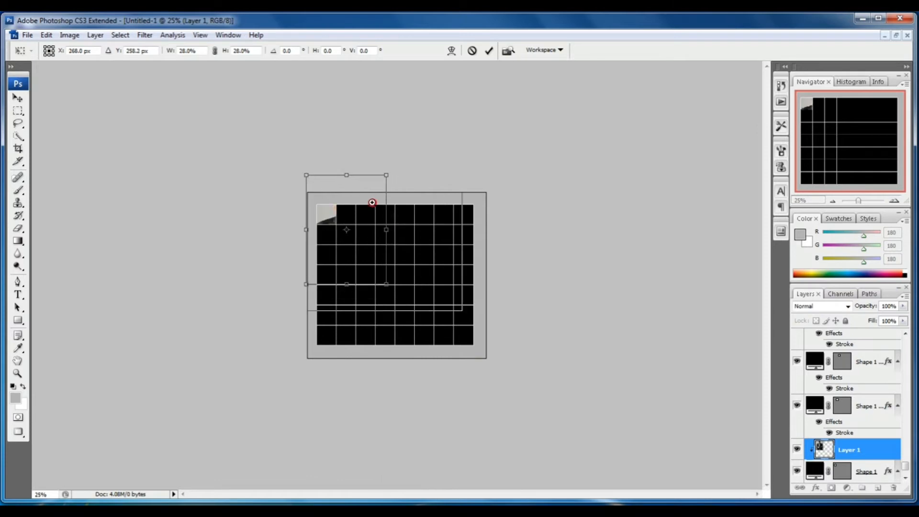
pyautogui.hotkey('ctrl', '+')
pyautogui.moveTo(391, 295); pyautogui.dragTo(350, 244)
pyautogui.moveTo(342, 209); pyautogui.dragTo(316, 202)
pyautogui.moveTo(326, 235); pyautogui.dragTo(331, 244)
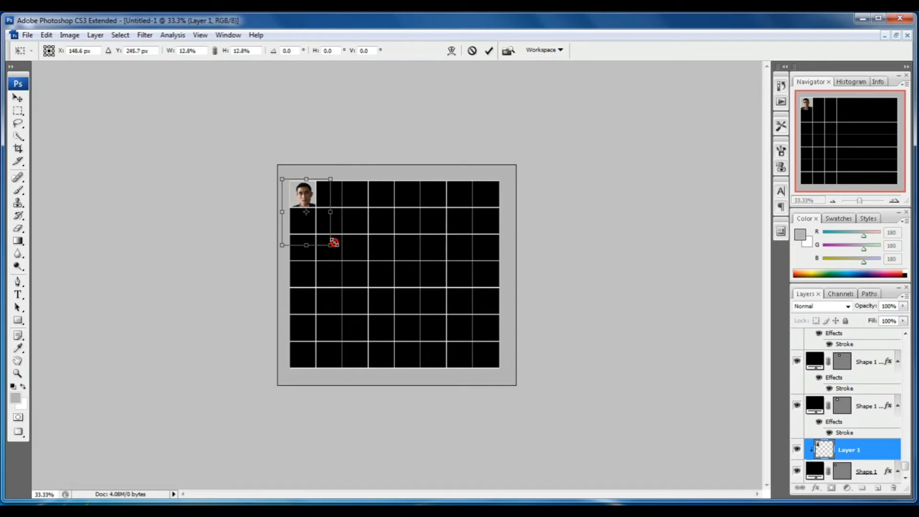
pyautogui.press('Return')
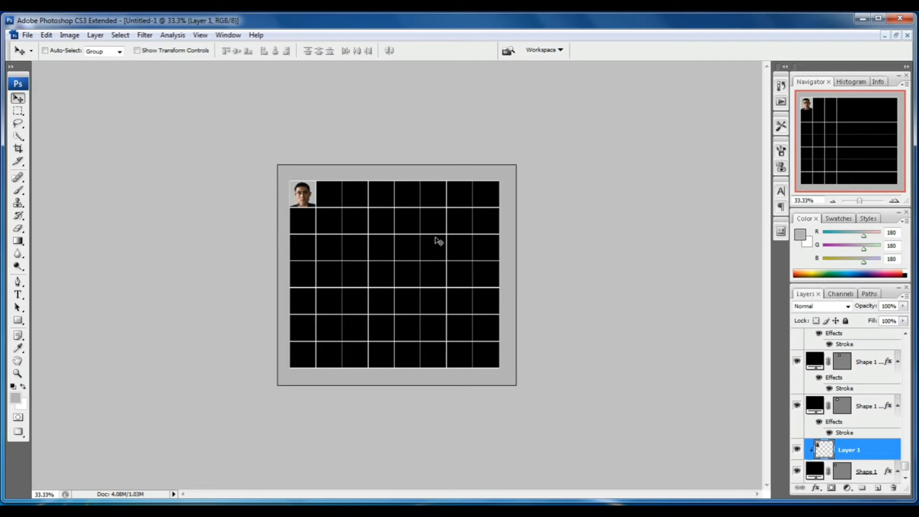
# Open the photo 20200821_104427 from New folder and copy the entire image
pyautogui.hotkey('ctrl', 'o')
pyautogui.click(404, 235)
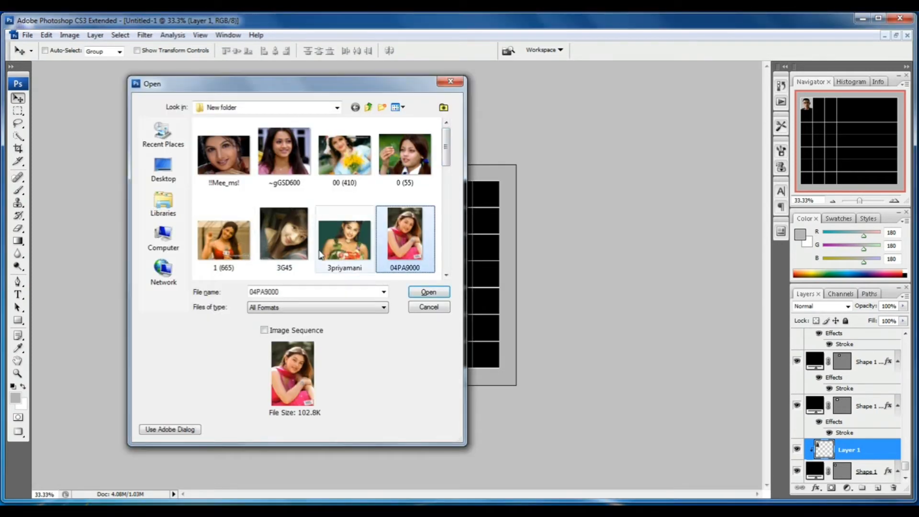
pyautogui.scroll(-3, 380, 246)
pyautogui.scroll(-2, 380, 246)
pyautogui.doubleClick(208, 238)
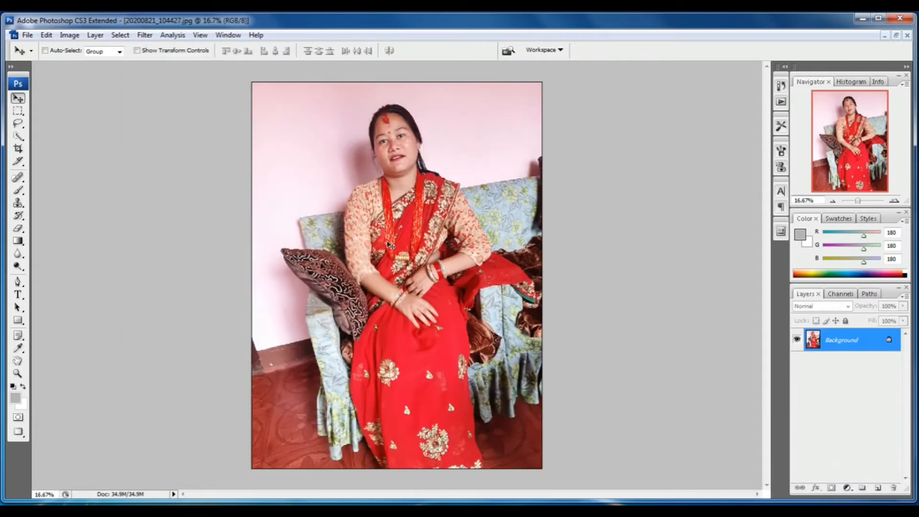
pyautogui.hotkey('ctrl', 'a')
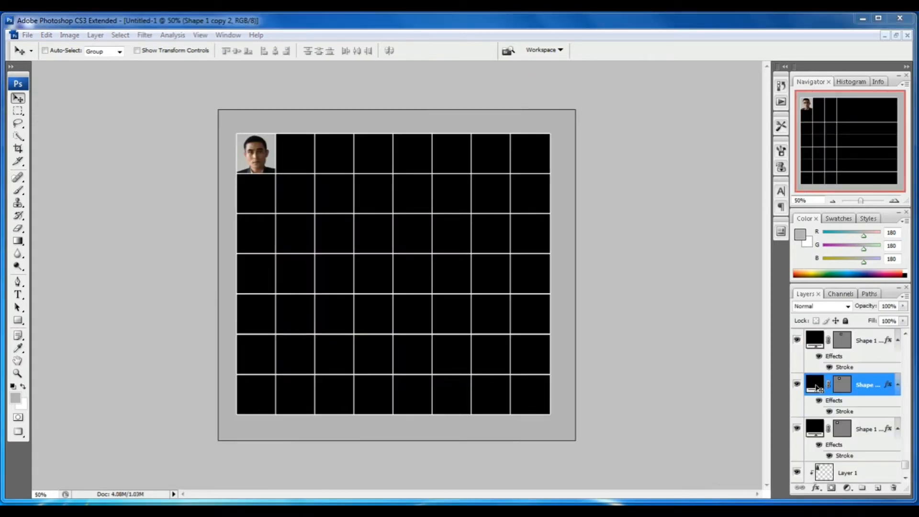
# Paste the copied photo into the selection loaded from the Shape 1 copy square, second in the grid's first row
pyautogui.keyDown('ctrl'); pyautogui.click(816, 386); pyautogui.keyUp('ctrl')
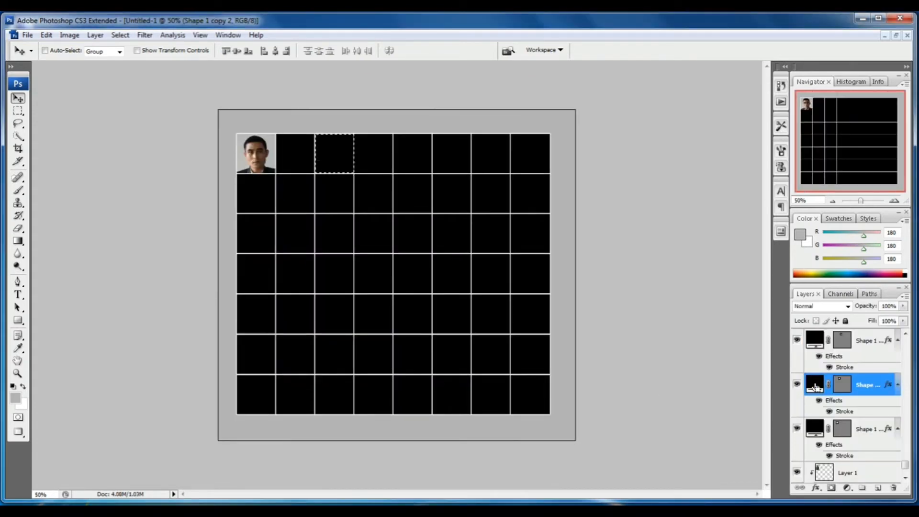
pyautogui.click(857, 428)
pyautogui.keyDown('ctrl'); pyautogui.click(817, 429); pyautogui.keyUp('ctrl')
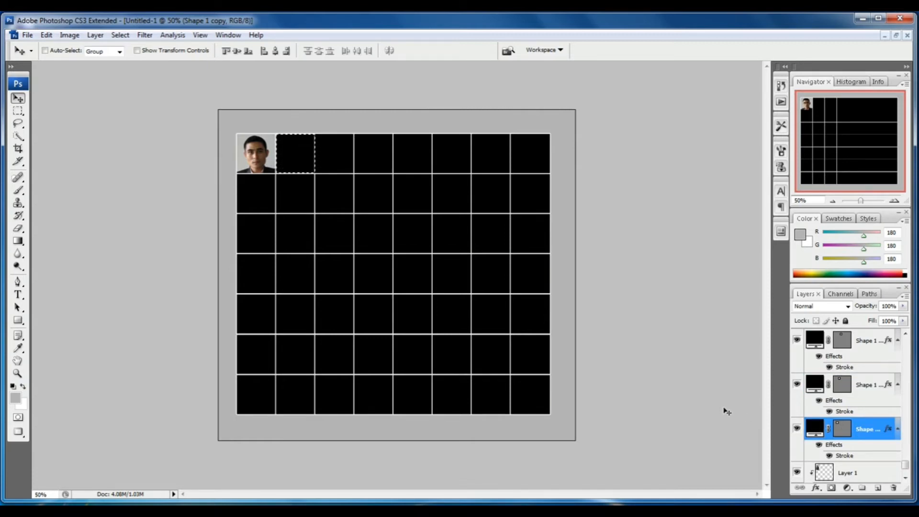
pyautogui.hotkey('ctrl', 'shift', 'v')
# Scale the second photo proportionally to about 12.5% and position it so the woman's head and shoulders fill its square
pyautogui.hotkey('ctrl', 't')
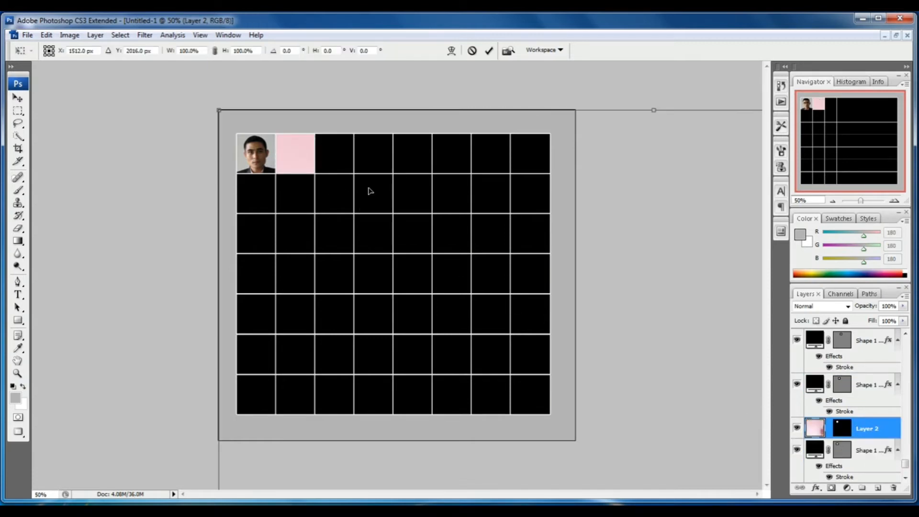
pyautogui.moveTo(220, 112); pyautogui.dragTo(342, 98)
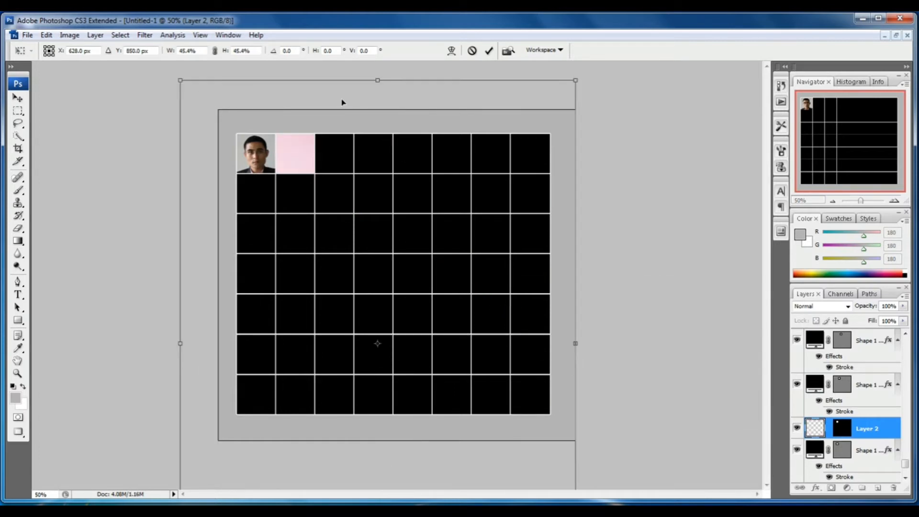
pyautogui.moveTo(579, 76); pyautogui.dragTo(402, 257)
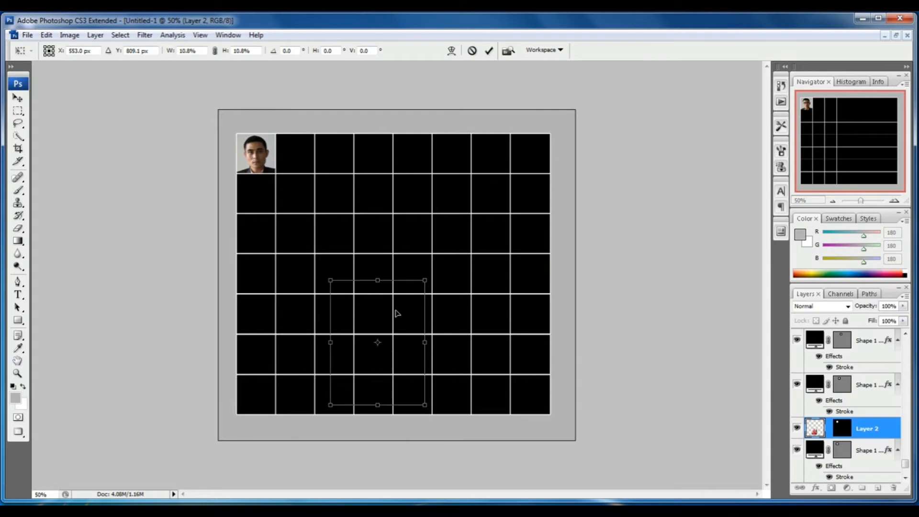
pyautogui.moveTo(394, 314); pyautogui.dragTo(310, 157)
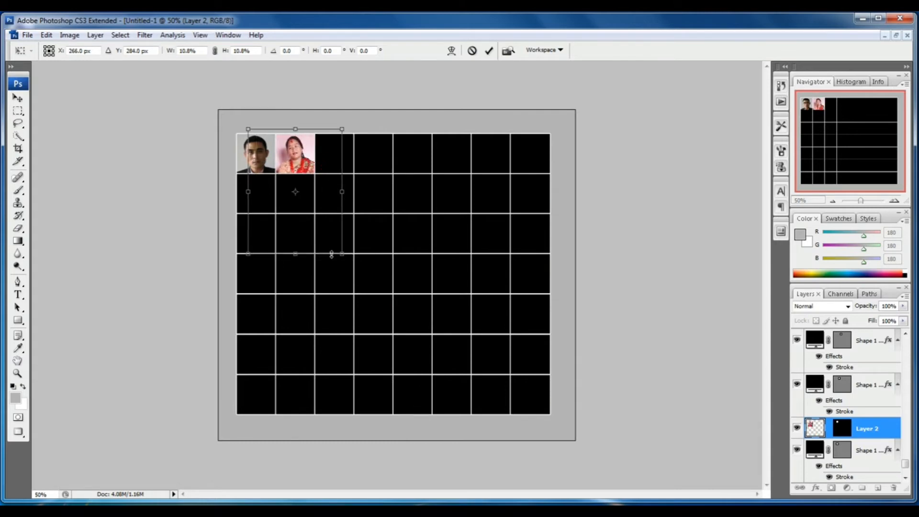
pyautogui.moveTo(340, 259); pyautogui.dragTo(368, 268)
pyautogui.moveTo(328, 189); pyautogui.dragTo(320, 186)
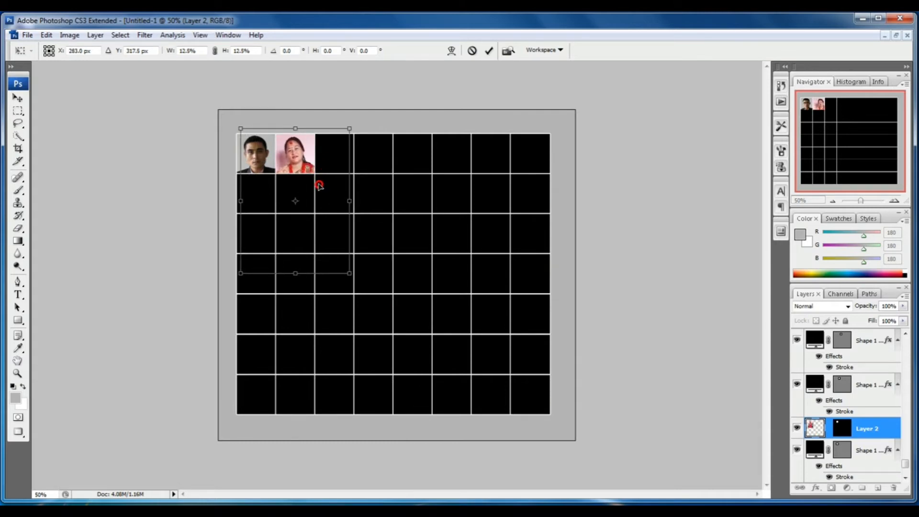
pyautogui.press('Return')
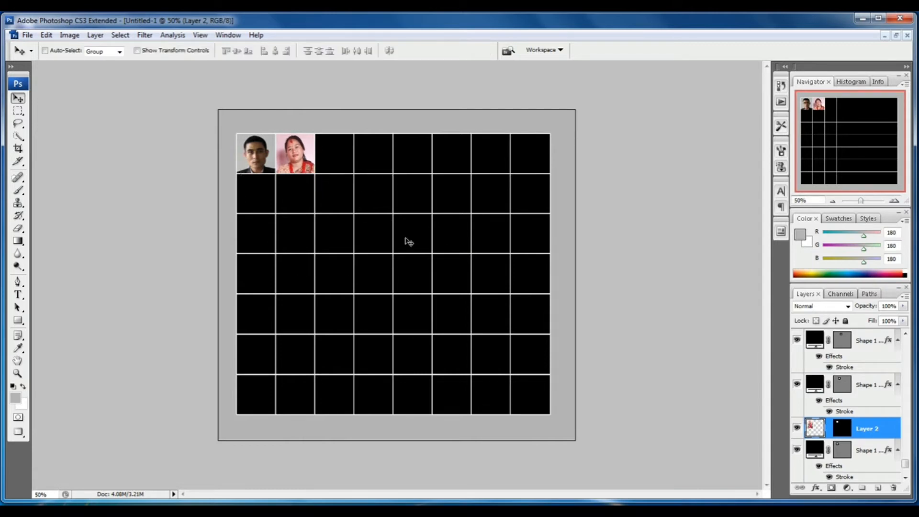
# Make the Shape 1 copy 2 layer active and open the photo 20171004_071205 from New folder
pyautogui.hotkey('alt', ']')
pyautogui.hotkey('ctrl', 'o')
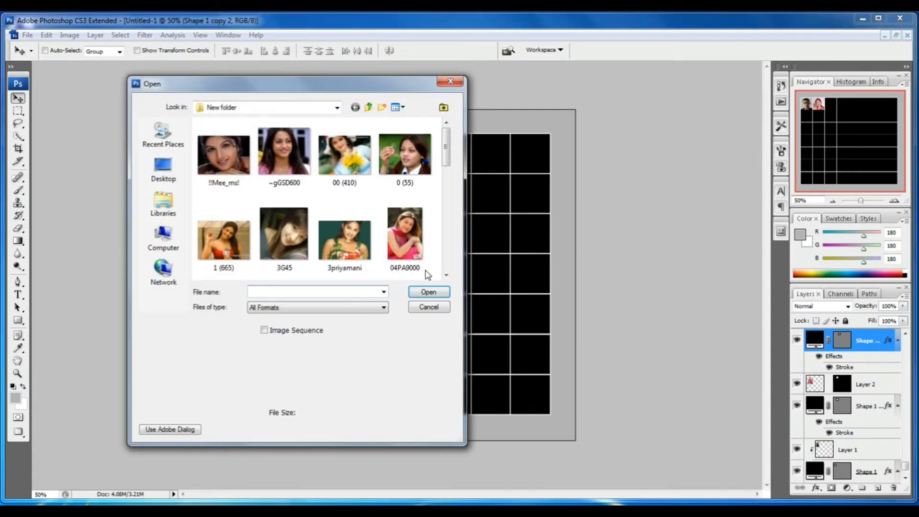
pyautogui.click(405, 240)
pyautogui.scroll(-2, 315, 229)
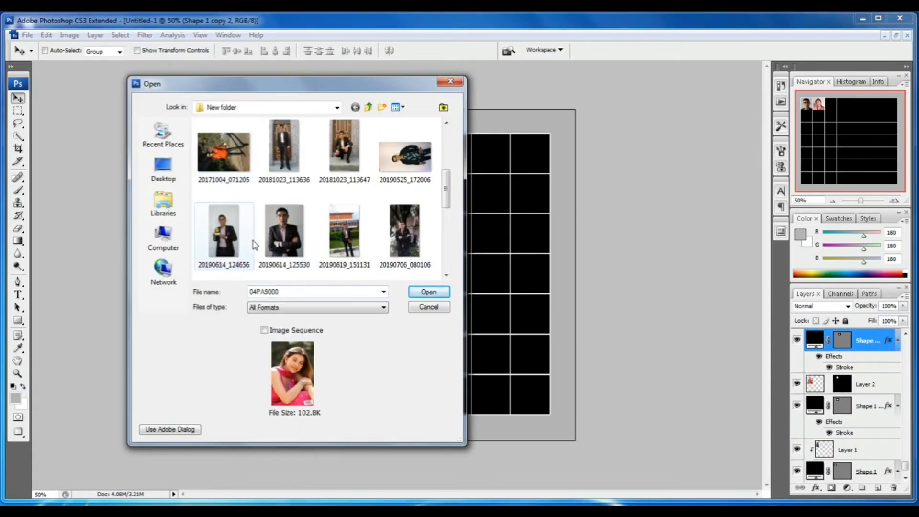
pyautogui.doubleClick(223, 154)
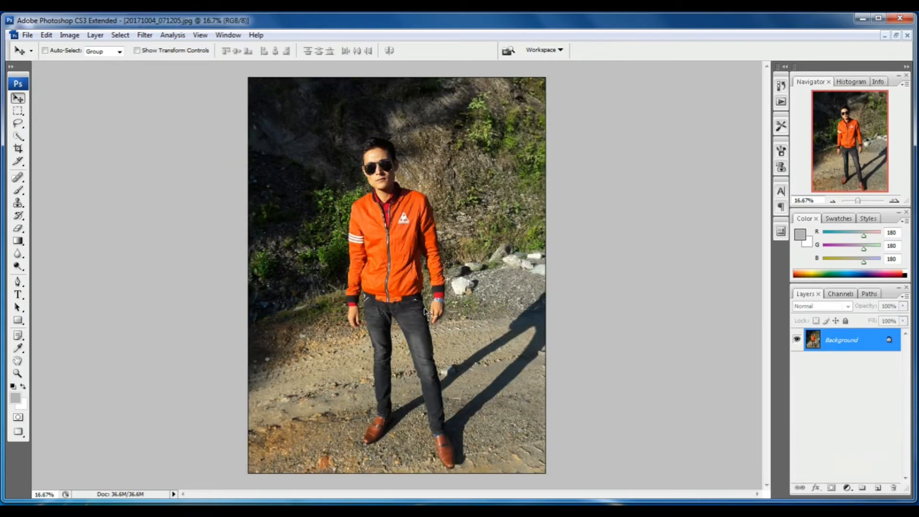
# Copy a rectangular marquee area around the man's head and upper body, and close the photo without saving
pyautogui.moveTo(18, 114); pyautogui.dragTo(40, 115)
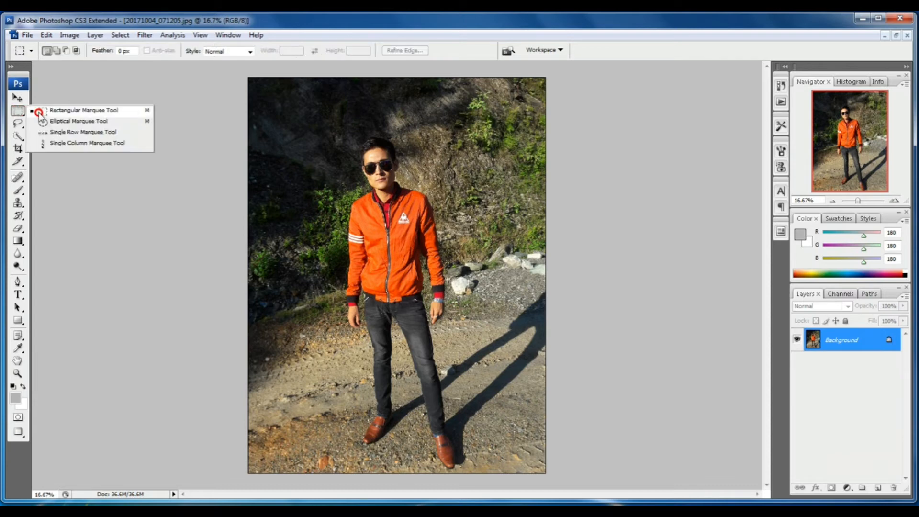
pyautogui.click(77, 112)
pyautogui.moveTo(423, 234); pyautogui.dragTo(440, 257)
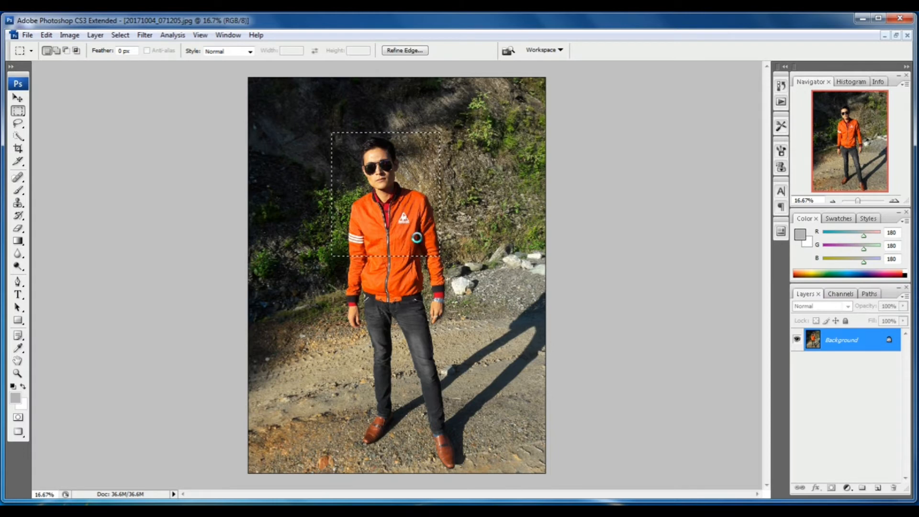
pyautogui.hotkey('ctrl', 'w')
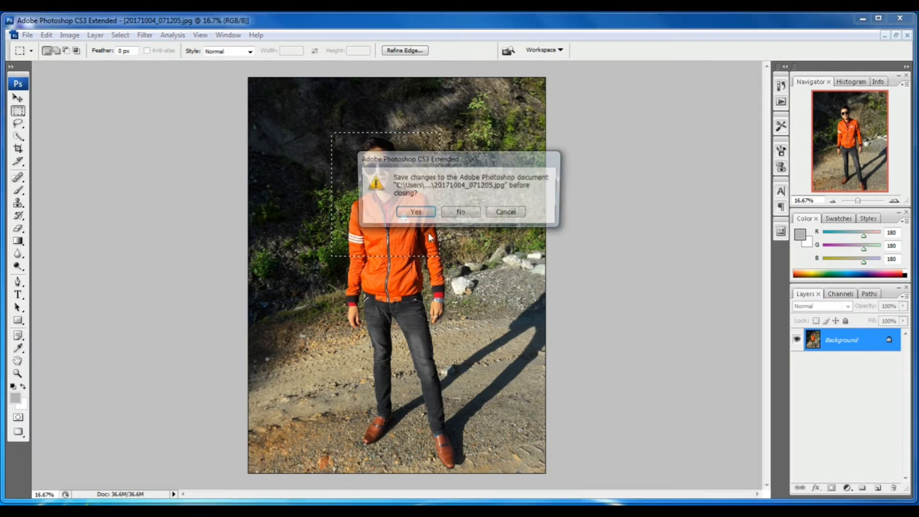
pyautogui.click(456, 212)
pyautogui.press('v')
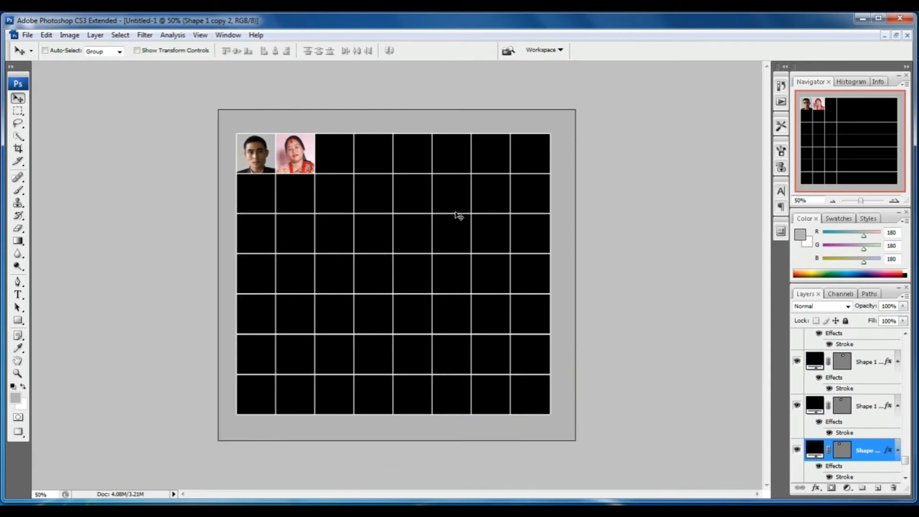
# Paste the copied photo into the selection loaded from the Shape 1 copy 2 square and scale it proportionally to about 30%, fitting the man's face inside
pyautogui.keyDown('ctrl'); pyautogui.click(812, 450); pyautogui.keyUp('ctrl')
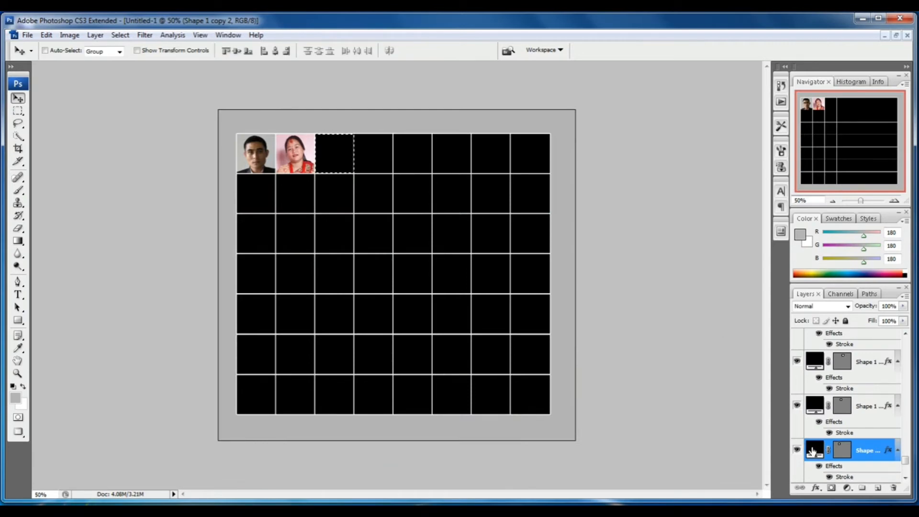
pyautogui.hotkey('ctrl', 'shift', 'v')
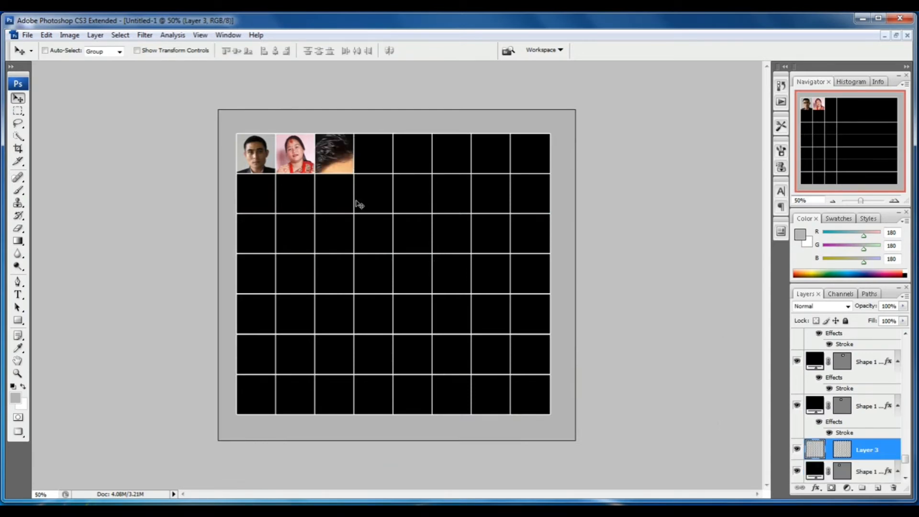
pyautogui.hotkey('ctrl', 't')
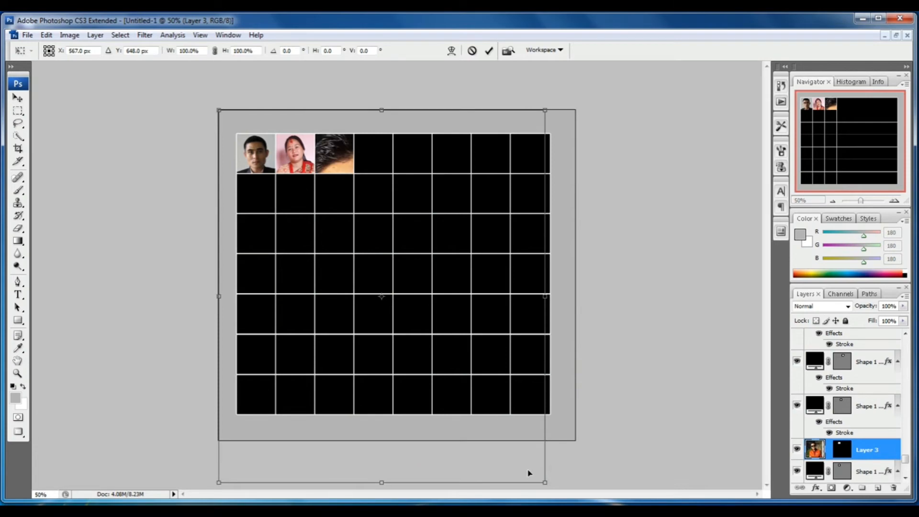
pyautogui.moveTo(537, 478); pyautogui.dragTo(372, 208)
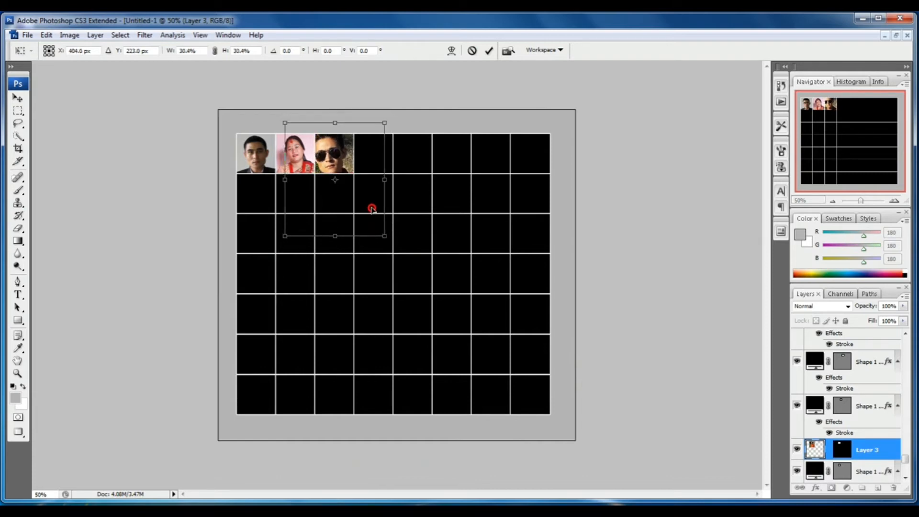
pyautogui.press('Return')
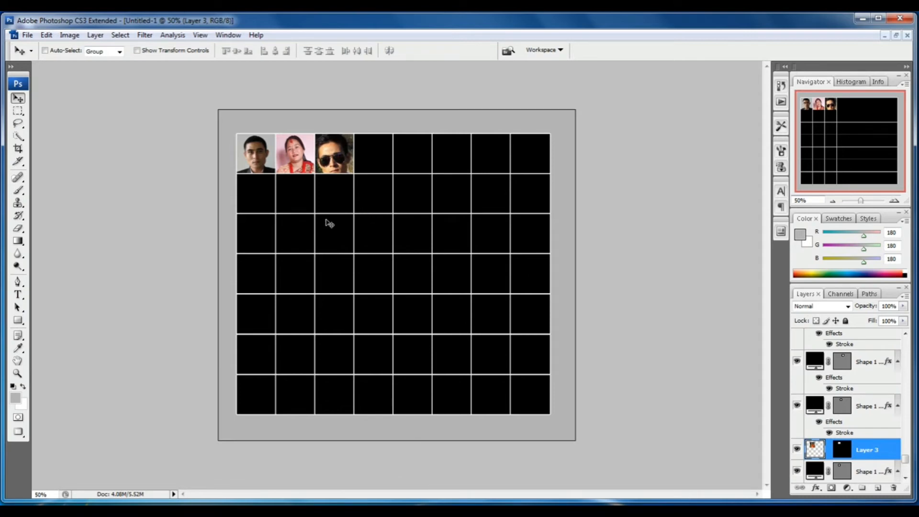
# Open the photo 20200822_172614 from New folder
pyautogui.hotkey('ctrl', 'o')
pyautogui.scroll(1, 339, 214)
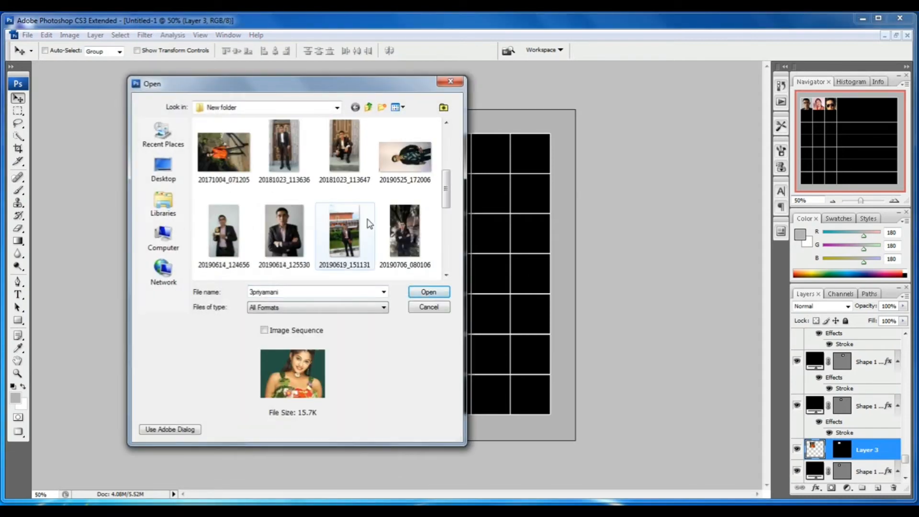
pyautogui.scroll(-1, 225, 237)
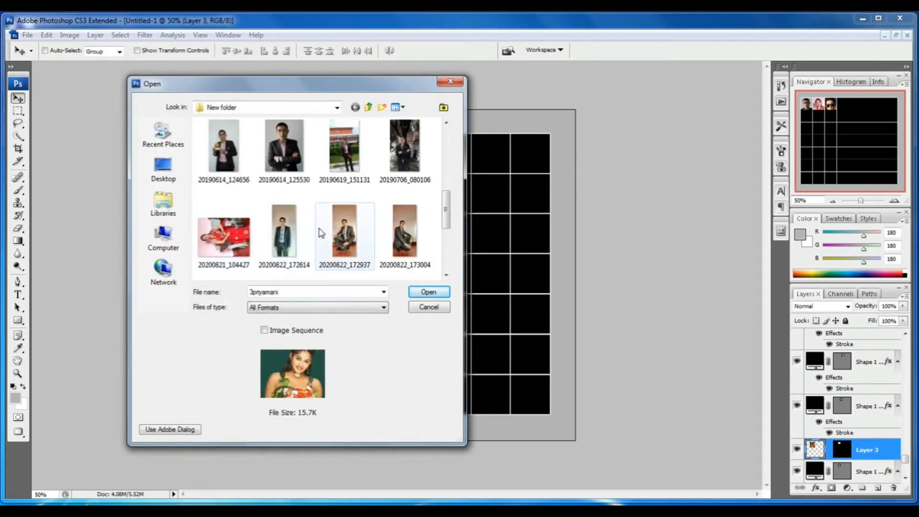
pyautogui.doubleClick(286, 232)
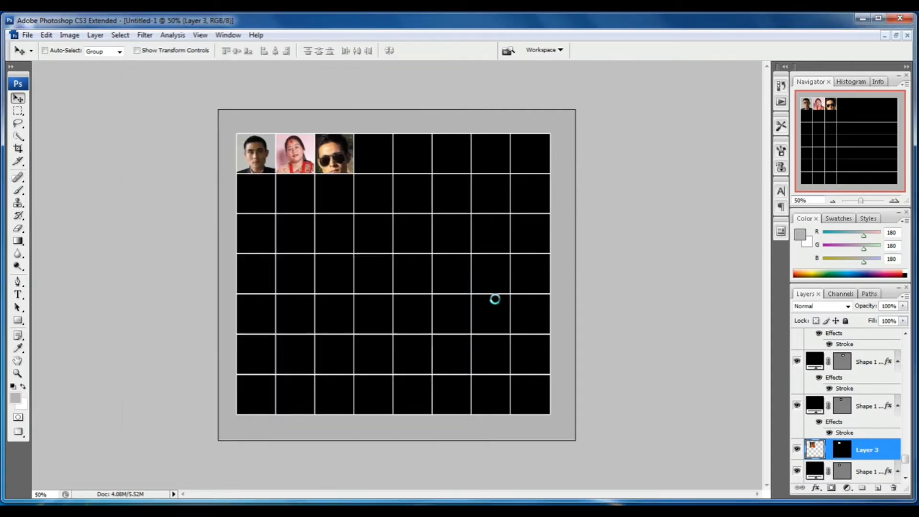
# Copy a rectangular marquee area around the suited man's head and chest
pyautogui.press('c')
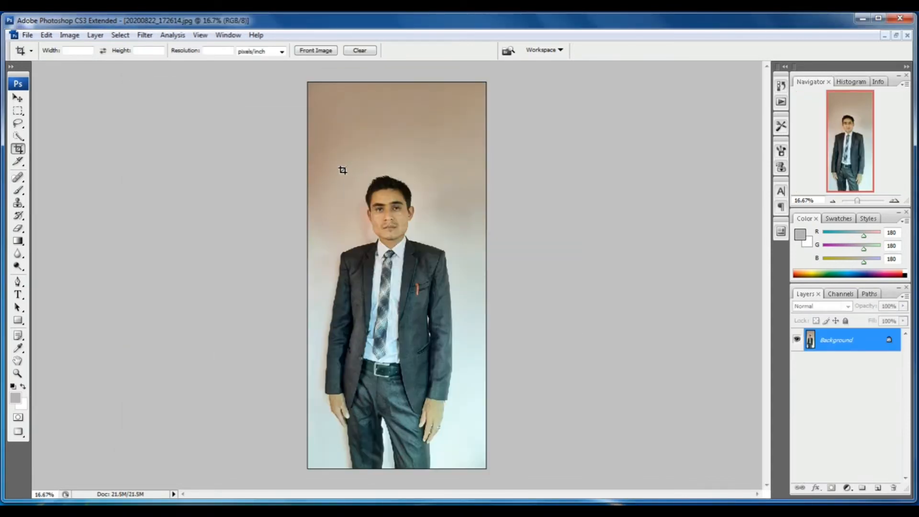
pyautogui.press('m')
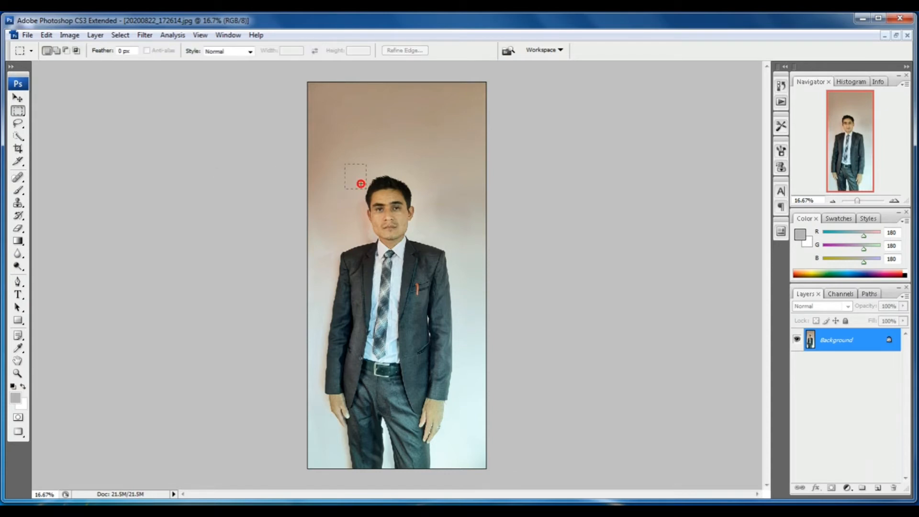
pyautogui.moveTo(332, 169); pyautogui.dragTo(398, 240)
pyautogui.moveTo(448, 299); pyautogui.dragTo(450, 300)
pyautogui.hotkey('ctrl', 'c')
# Return to the grid document and paste the copied photo into the selection loaded from the Shape 1 copy 3 square, fourth in the first row
pyautogui.hotkey('ctrl', 'Tab')
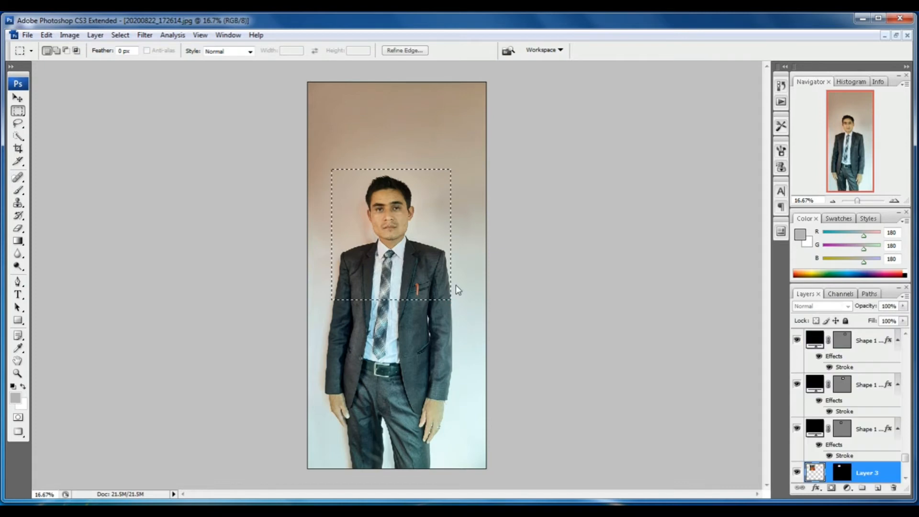
pyautogui.press('v')
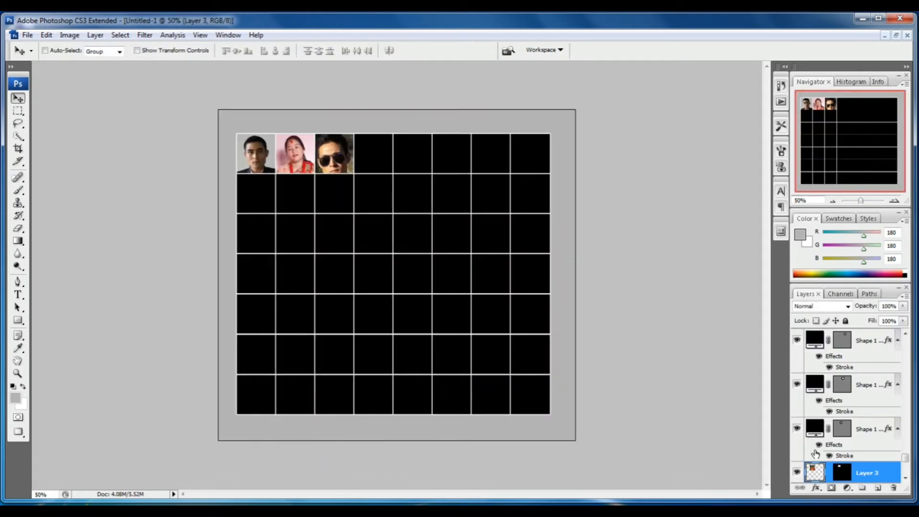
pyautogui.rightClick(379, 154)
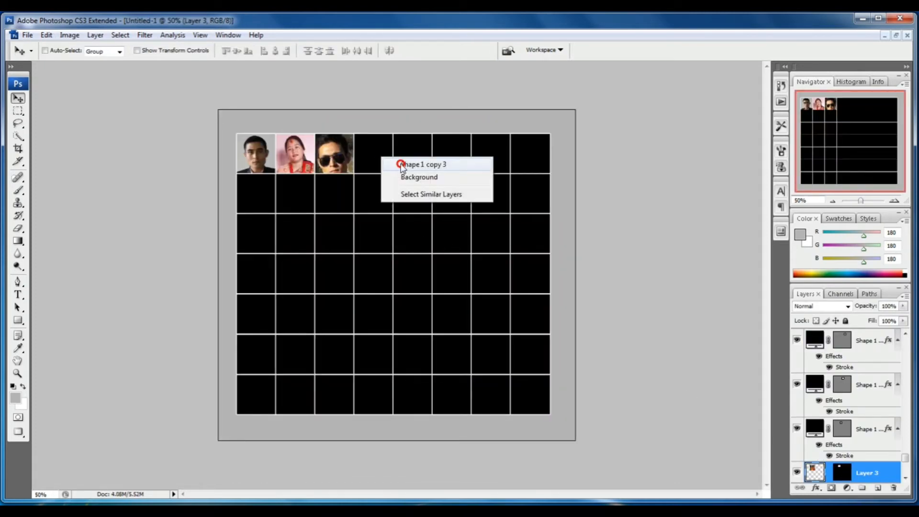
pyautogui.click(393, 162)
pyautogui.keyDown('ctrl'); pyautogui.click(816, 428); pyautogui.keyUp('ctrl')
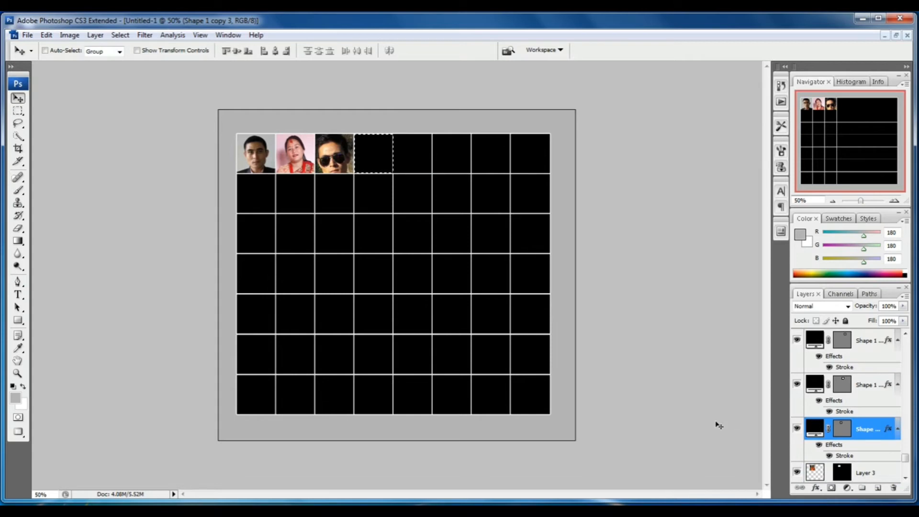
pyautogui.hotkey('ctrl', 'shift', 'v')
# Scale the fourth photo down proportionally and position it so the man's face fills its square
pyautogui.hotkey('ctrl', 't')
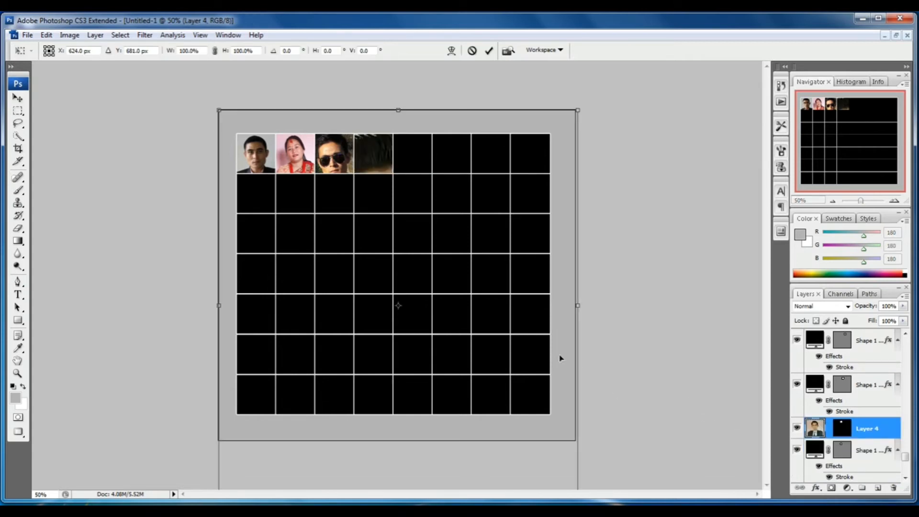
pyautogui.moveTo(579, 113); pyautogui.dragTo(518, 175)
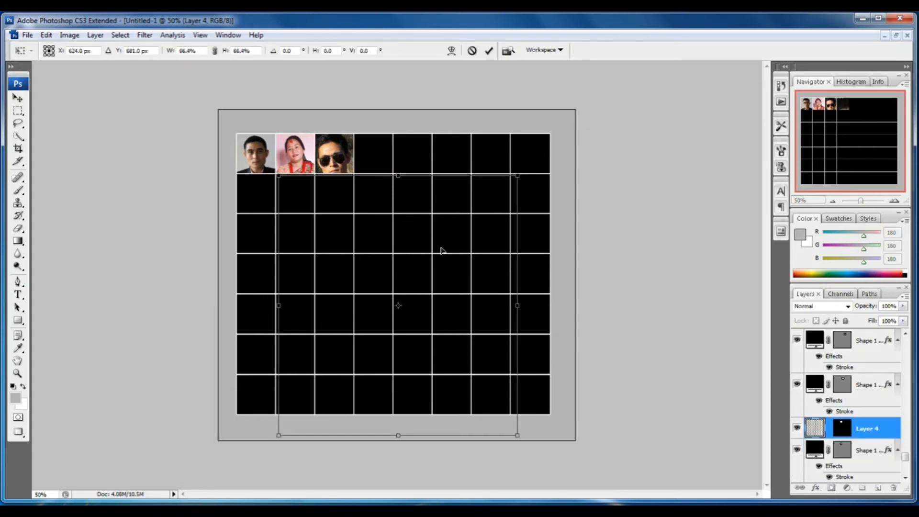
pyautogui.moveTo(441, 249); pyautogui.dragTo(443, 167)
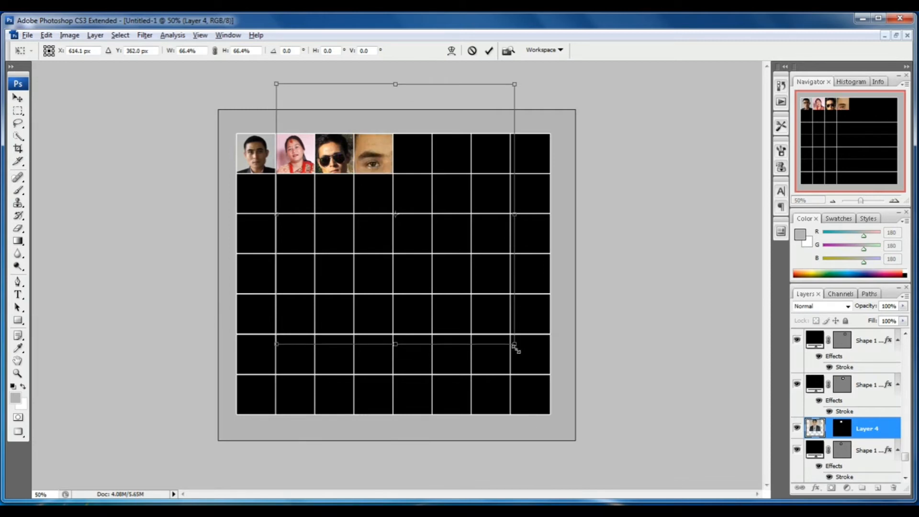
pyautogui.moveTo(515, 347); pyautogui.dragTo(451, 275)
pyautogui.moveTo(415, 210)
pyautogui.mouseDown()
pyautogui.moveTo(401, 192)
pyautogui.moveTo(416, 201)
pyautogui.mouseUp()
pyautogui.moveTo(436, 248); pyautogui.dragTo(420, 228)
pyautogui.doubleClick(402, 198)
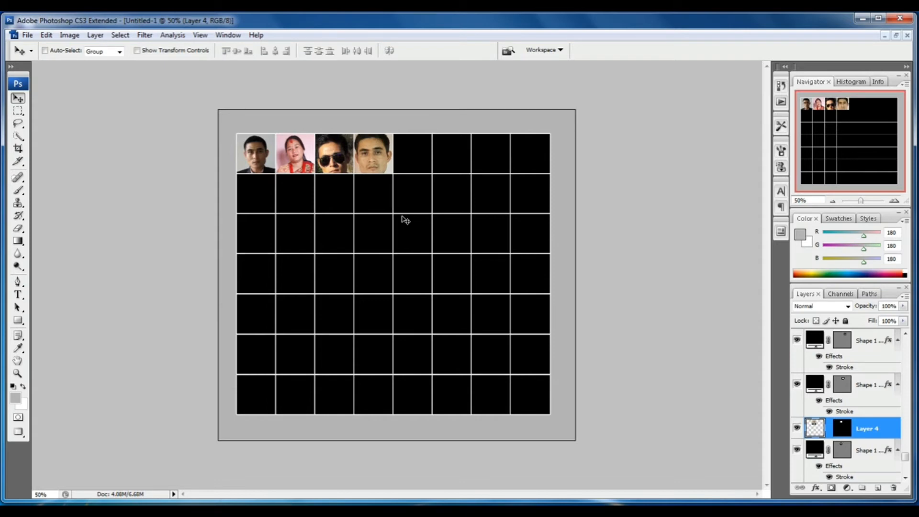
# Open the photo 04PA9000 from New folder, copy the entire image, and close it
pyautogui.hotkey('ctrl', 'o')
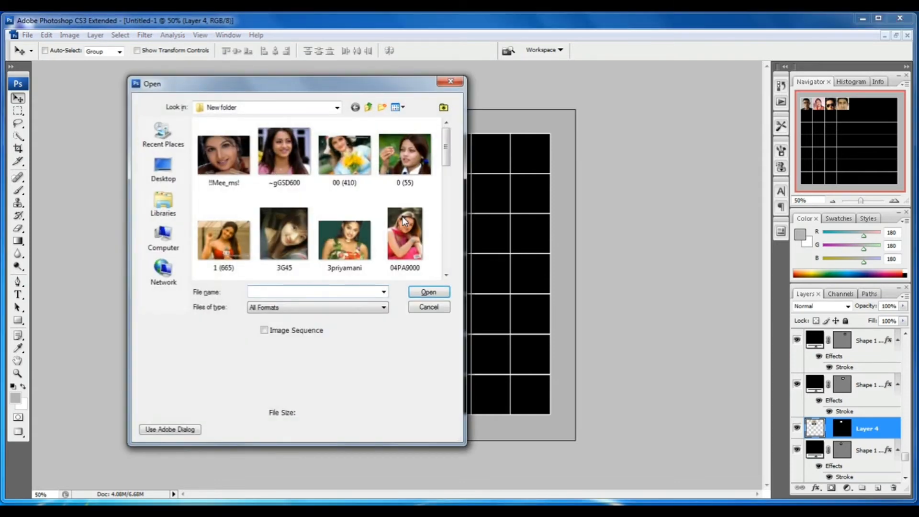
pyautogui.click(402, 217)
pyautogui.doubleClick(415, 225)
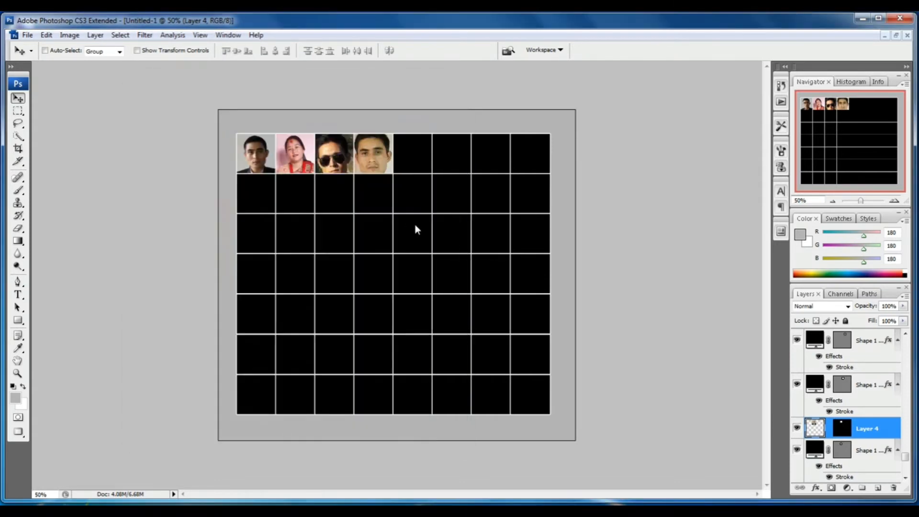
pyautogui.hotkey('ctrl', 'a')
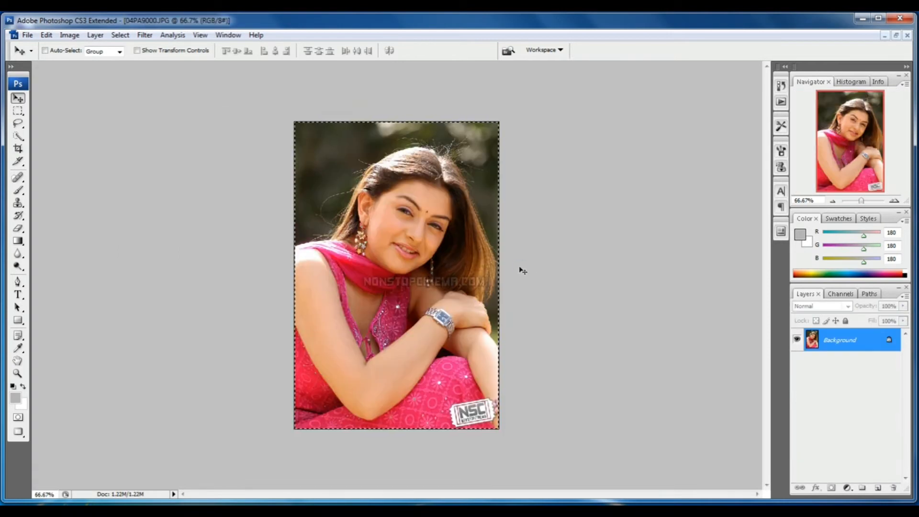
pyautogui.hotkey('ctrl', 'w')
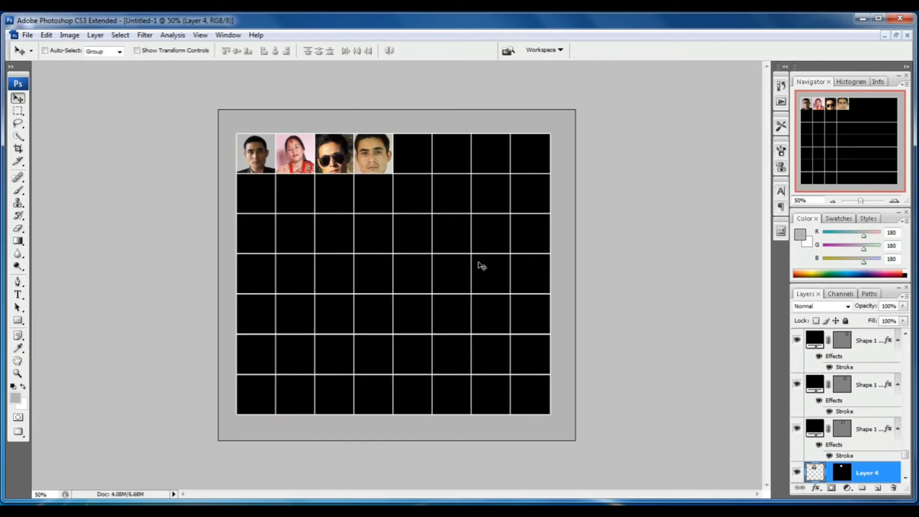
# Paste the copied photo into the selection loaded from the Shape 1 copy 4 square, fifth in the first row
pyautogui.rightClick(411, 152)
pyautogui.click(438, 154)
pyautogui.keyDown('ctrl'); pyautogui.click(818, 434); pyautogui.keyUp('ctrl')
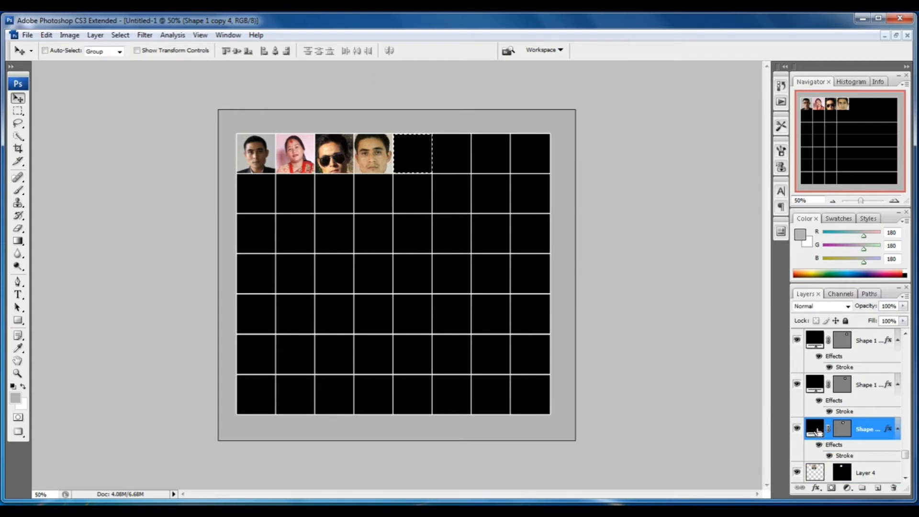
pyautogui.hotkey('ctrl', 'shift', 'v')
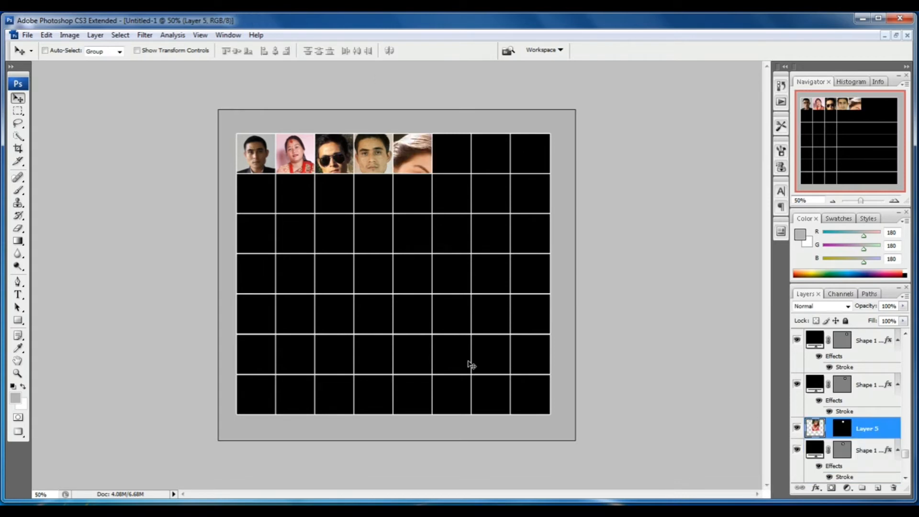
# Scale the fifth photo proportionally to about 51.6% and position it so the woman's face fills its square
pyautogui.hotkey('ctrl', 't')
pyautogui.moveTo(490, 112); pyautogui.dragTo(464, 150)
pyautogui.moveTo(420, 189); pyautogui.dragTo(428, 146)
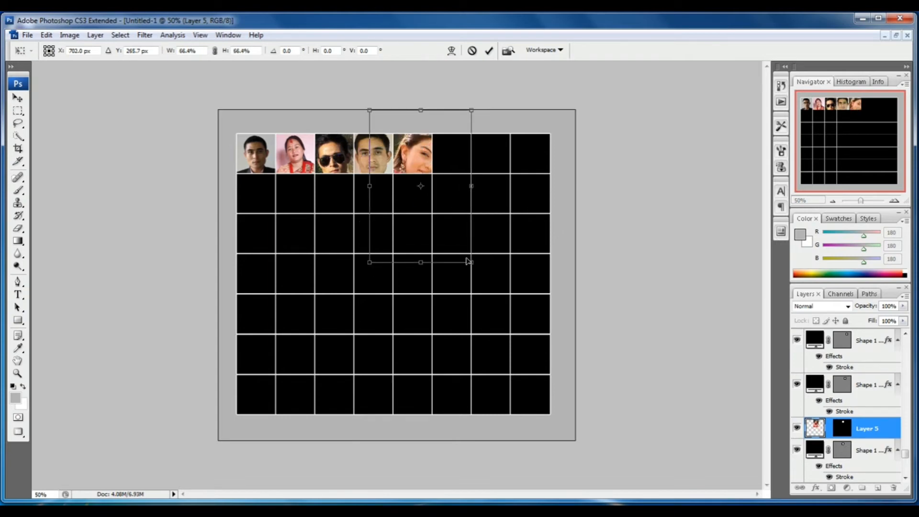
pyautogui.moveTo(472, 262); pyautogui.dragTo(451, 230)
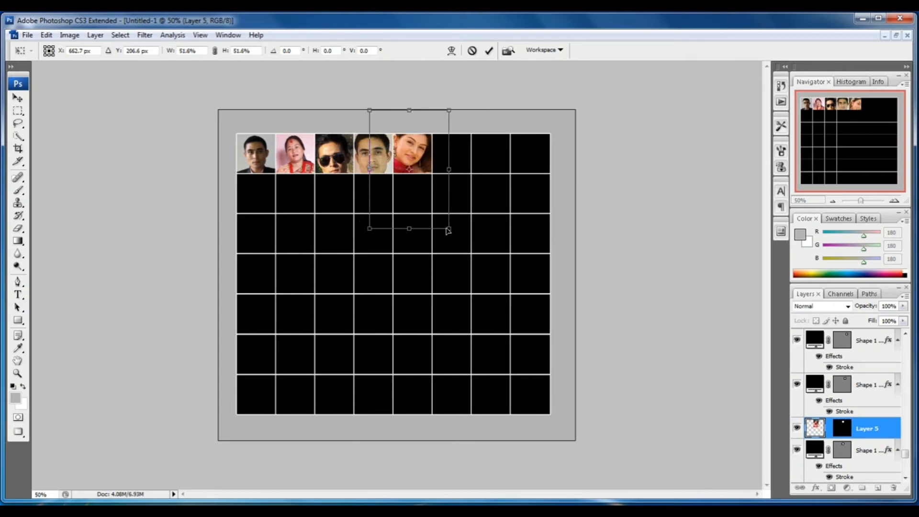
pyautogui.moveTo(433, 160); pyautogui.dragTo(438, 165)
pyautogui.press('Return')
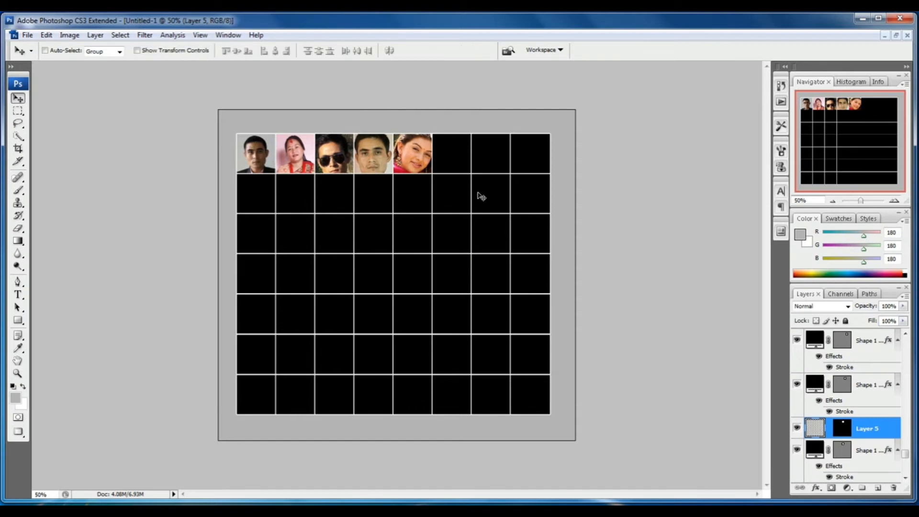
# Open the photo 20190614_124656 from New folder
pyautogui.hotkey('ctrl', 'o')
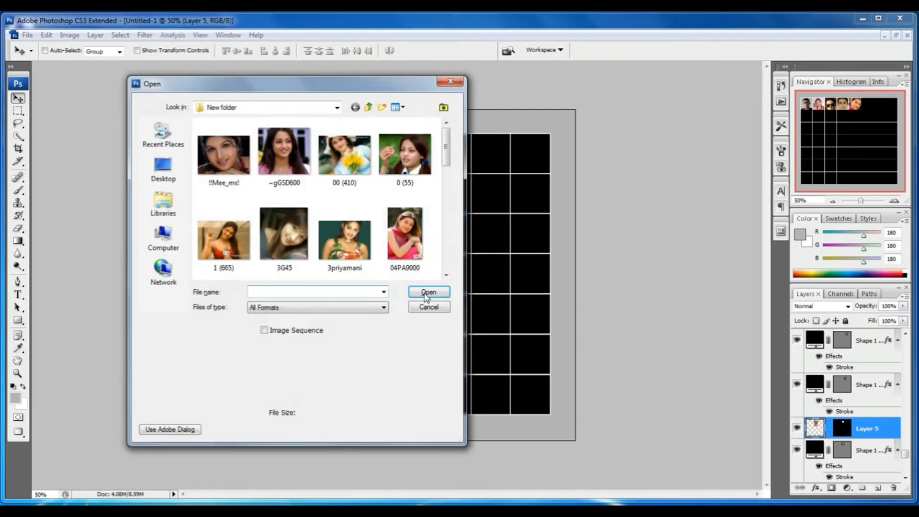
pyautogui.click(311, 237)
pyautogui.scroll(-2, 311, 236)
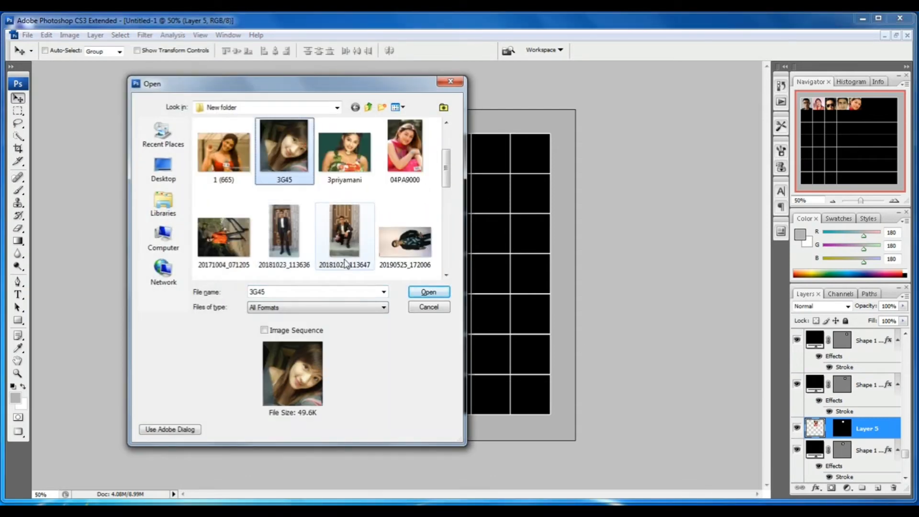
pyautogui.scroll(-2, 345, 262)
pyautogui.doubleClick(236, 268)
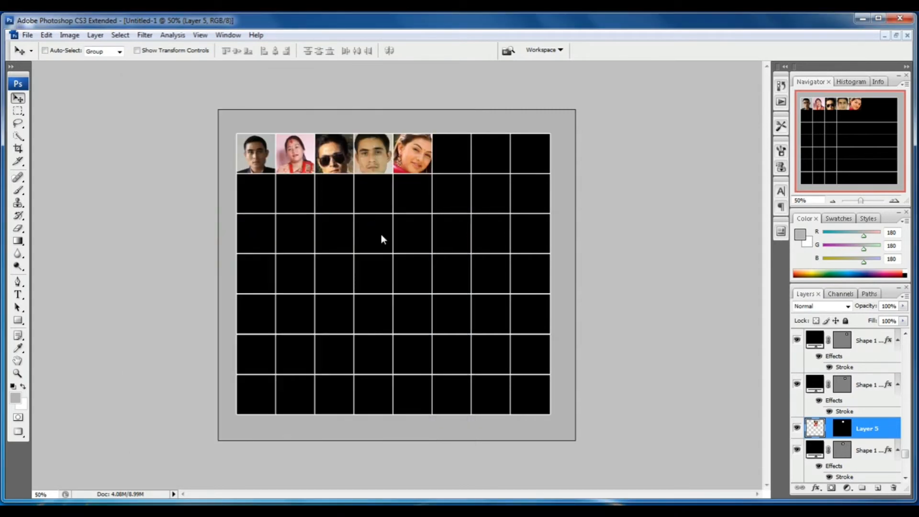
# Copy a rectangular marquee area around the head and upper body of the man holding the golden statuette
pyautogui.press('m')
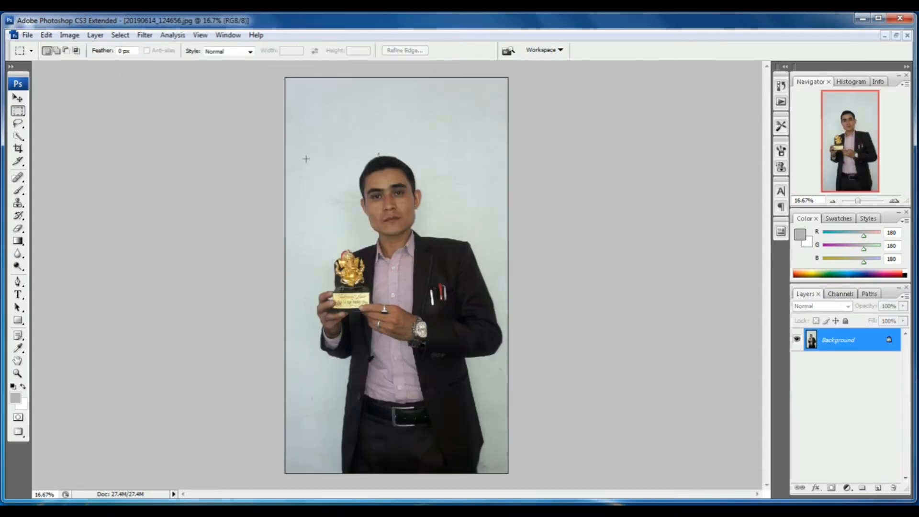
pyautogui.moveTo(313, 152); pyautogui.dragTo(490, 344)
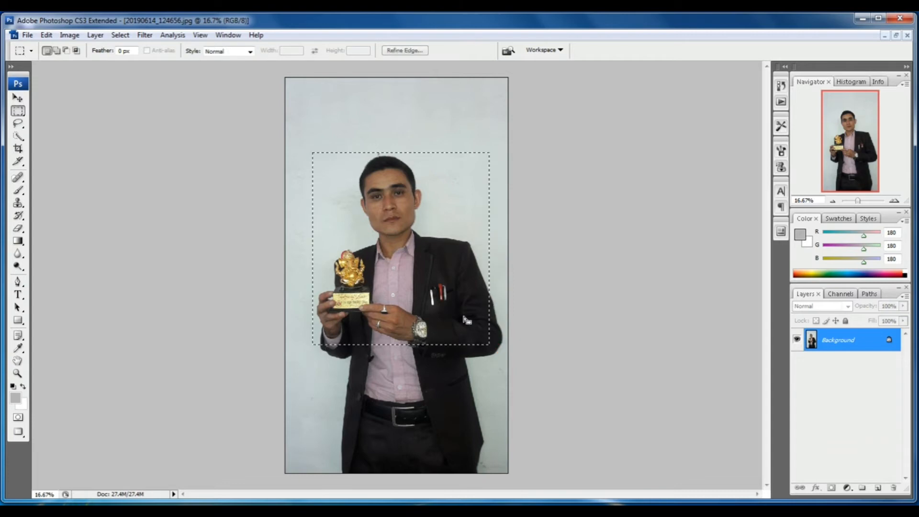
pyautogui.hotkey('ctrl', 'c')
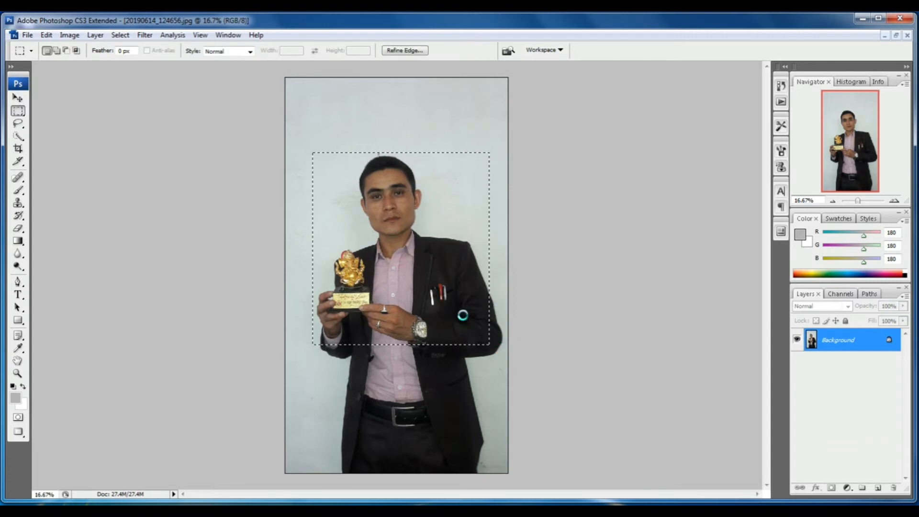
# Paste the copied photo into the selection loaded from the Shape 1 copy 5 square, sixth in the first row
pyautogui.press('v')
pyautogui.hotkey('ctrl', 'Tab')
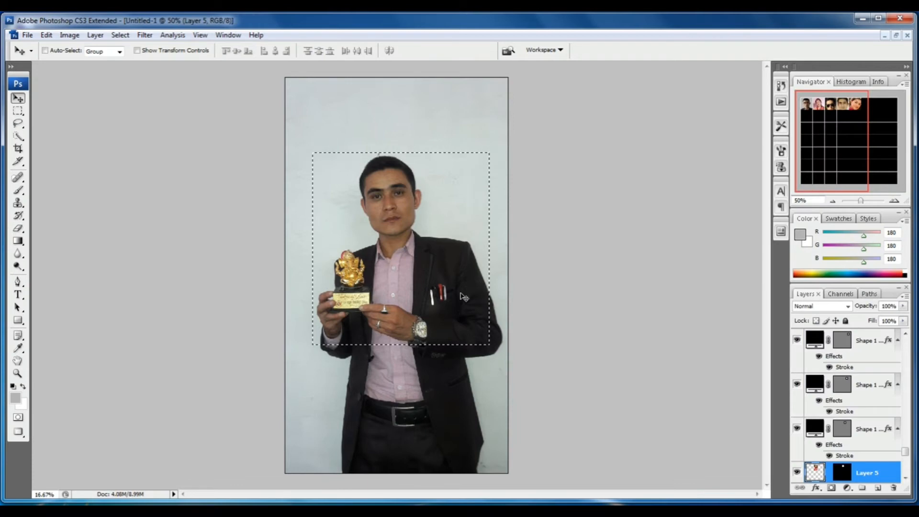
pyautogui.rightClick(461, 155)
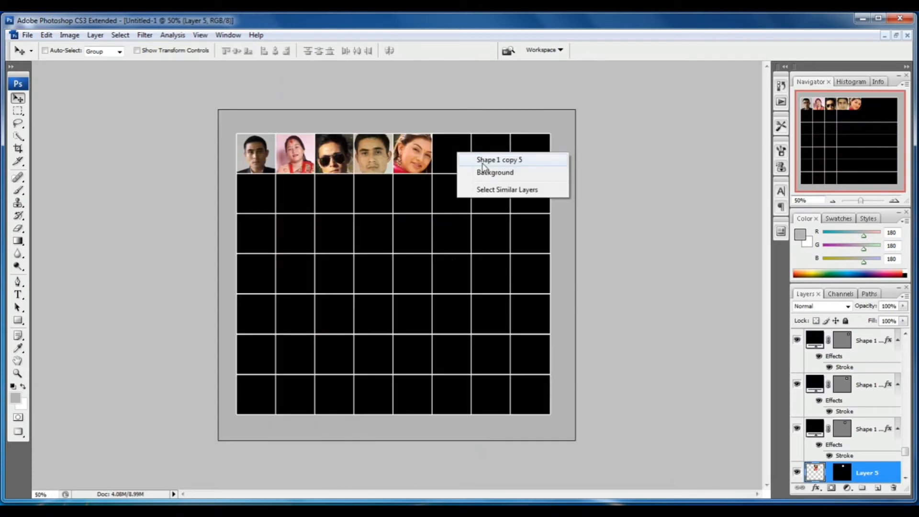
pyautogui.click(479, 159)
pyautogui.keyDown('ctrl'); pyautogui.click(820, 430); pyautogui.keyUp('ctrl')
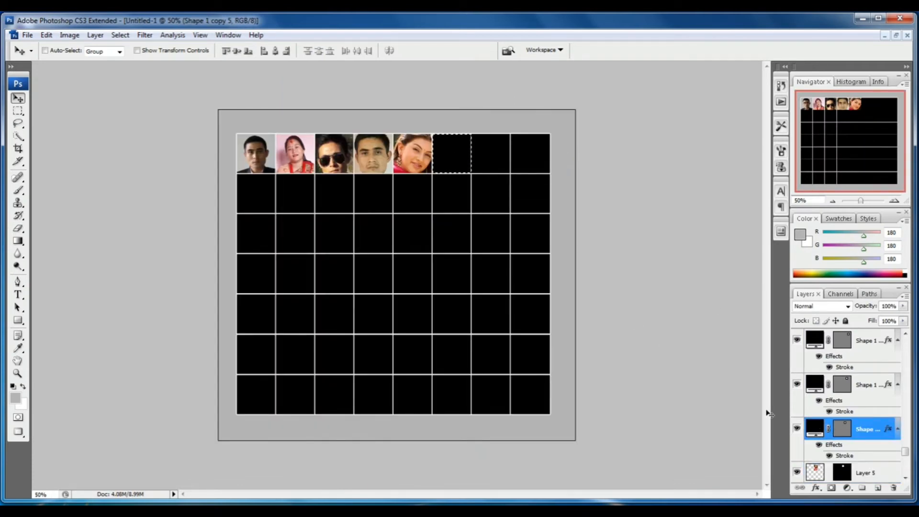
pyautogui.hotkey('ctrl', 'shift', 'v')
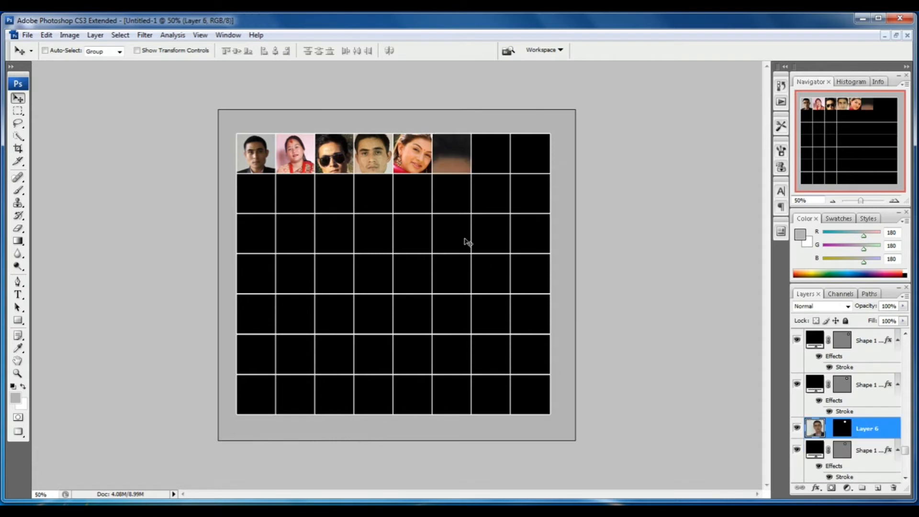
# Scale the sixth photo proportionally to about 19.5% and position it so the man's face fills its square
pyautogui.hotkey('ctrl', 't')
pyautogui.moveTo(750, 119); pyautogui.dragTo(584, 268)
pyautogui.moveTo(542, 353); pyautogui.dragTo(522, 170)
pyautogui.moveTo(543, 119); pyautogui.dragTo(483, 142)
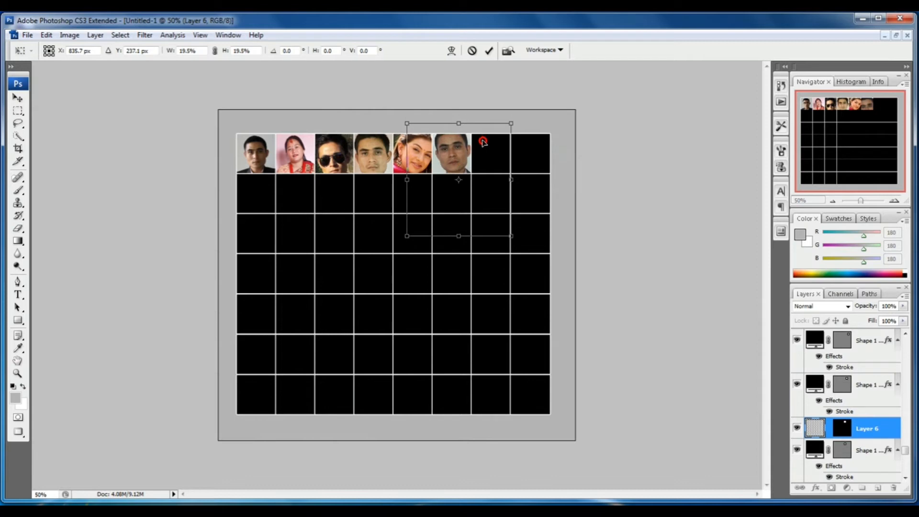
pyautogui.press('Return')
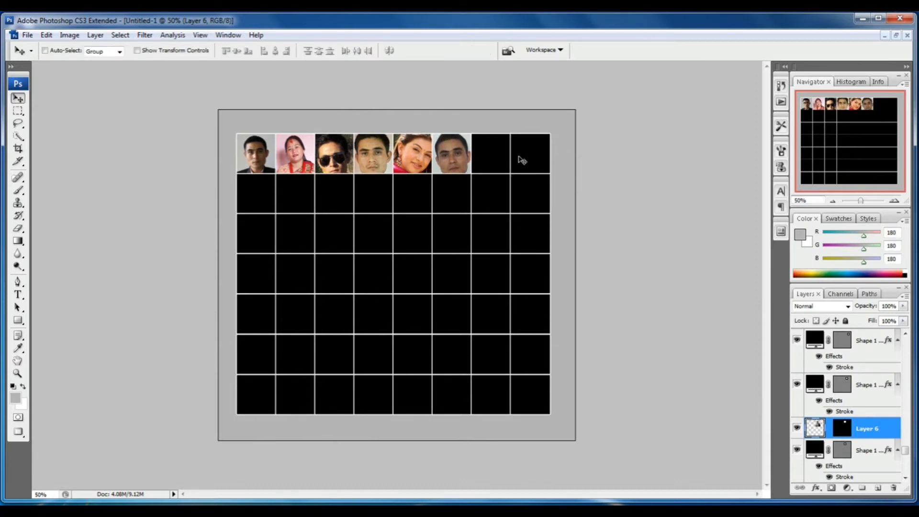
# Open the photo 3G45 from New folder and copy the whole image
pyautogui.hotkey('ctrl', 'o')
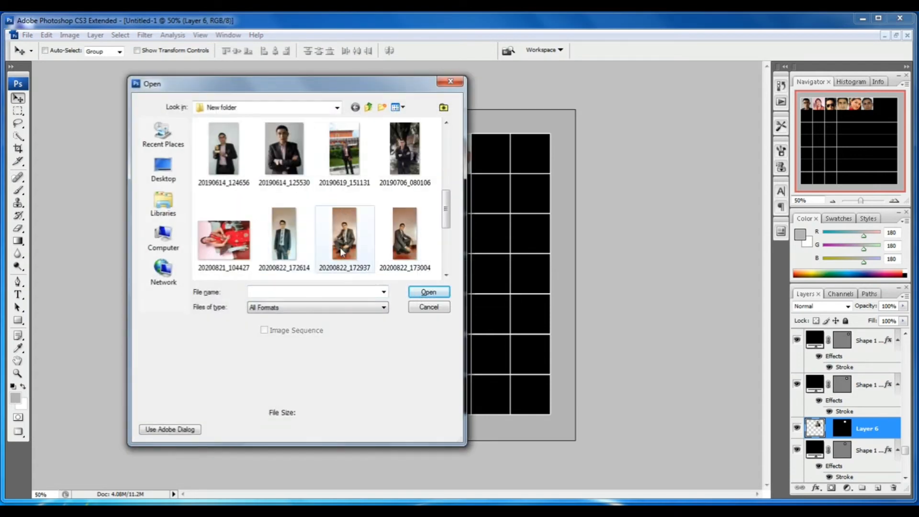
pyautogui.scroll(3, 371, 236)
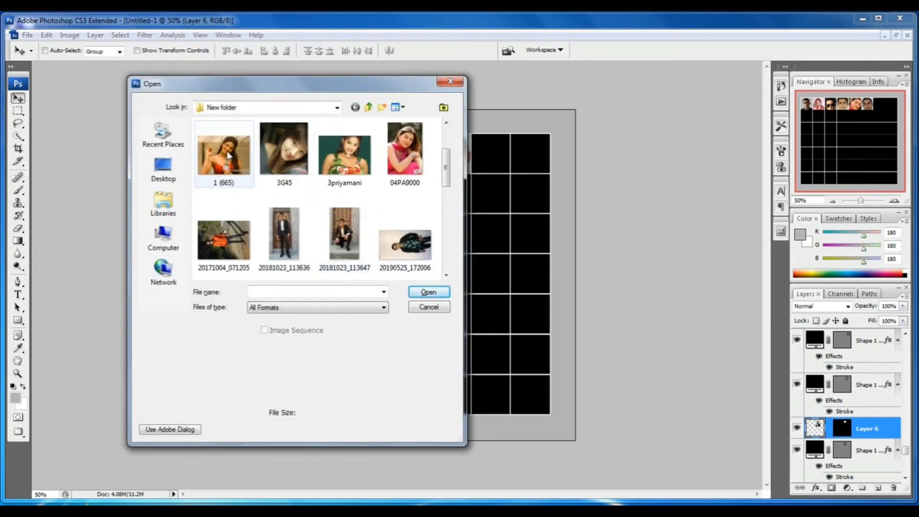
pyautogui.doubleClick(286, 151)
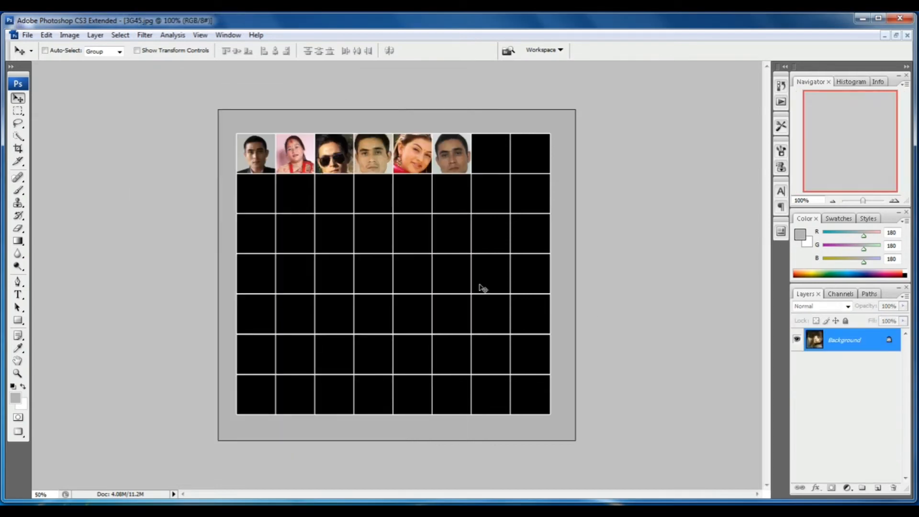
pyautogui.hotkey('ctrl', 'a')
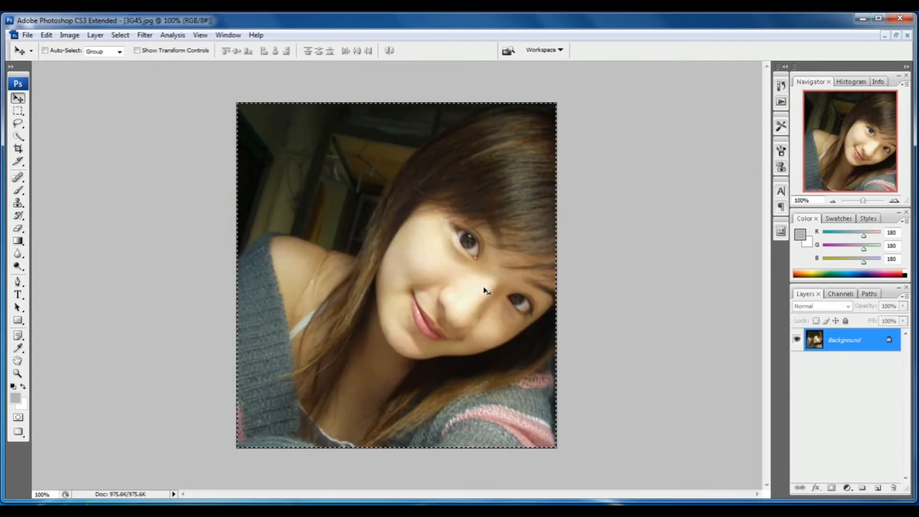
# Paste the copied photo above Shape 1 copy 6, seventh in the first row, and clip it to that square
pyautogui.hotkey('ctrl', 'Tab')
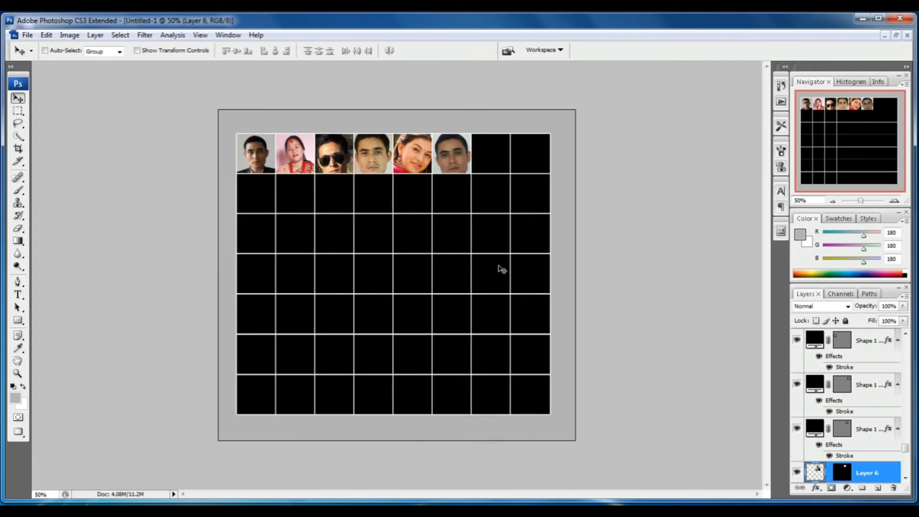
pyautogui.rightClick(488, 143)
pyautogui.click(509, 150)
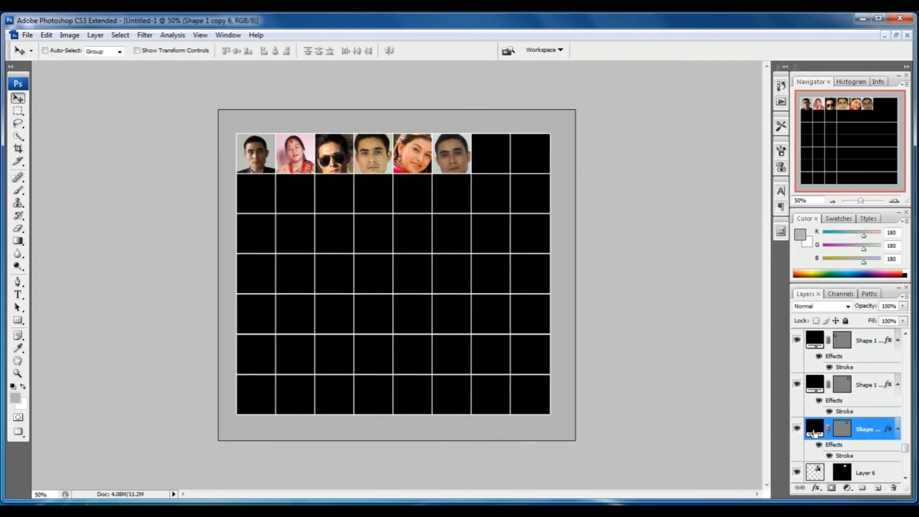
pyautogui.hotkey('ctrl', 'v')
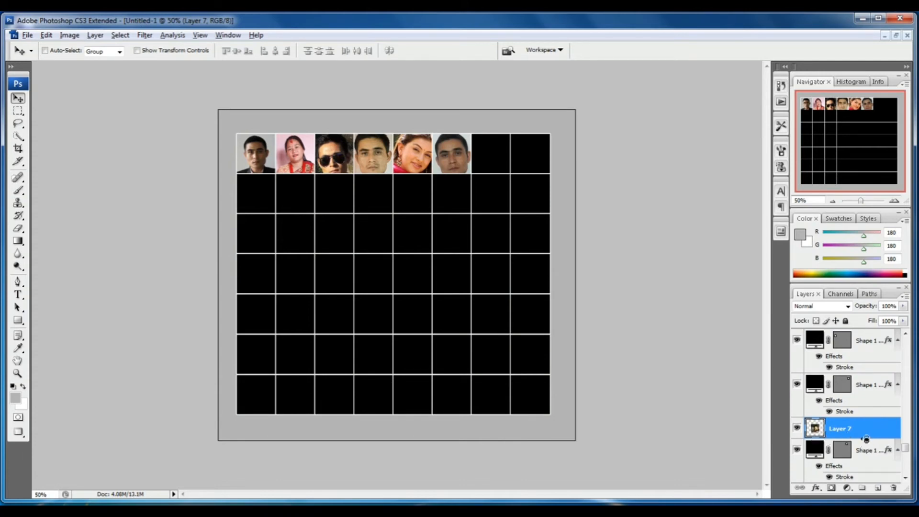
pyautogui.keyDown('alt'); pyautogui.click(867, 439); pyautogui.keyUp('alt')
pyautogui.click(861, 446)
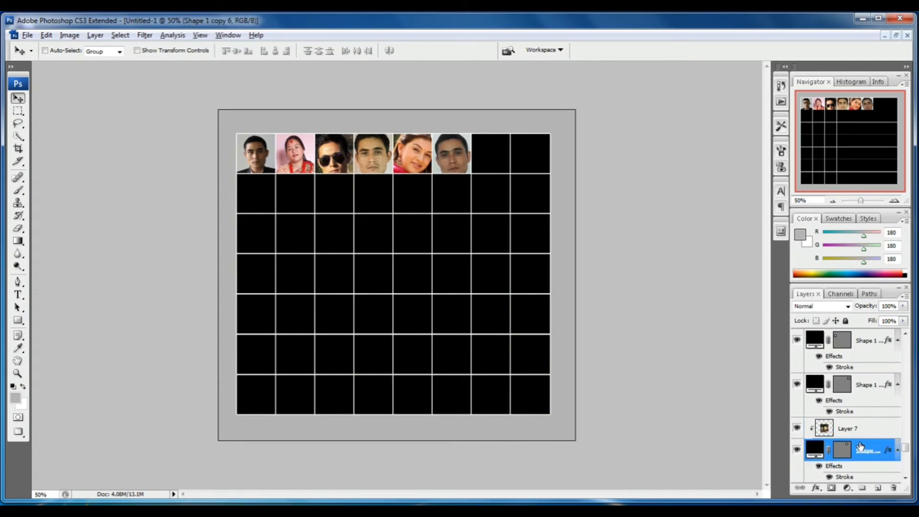
pyautogui.click(853, 429)
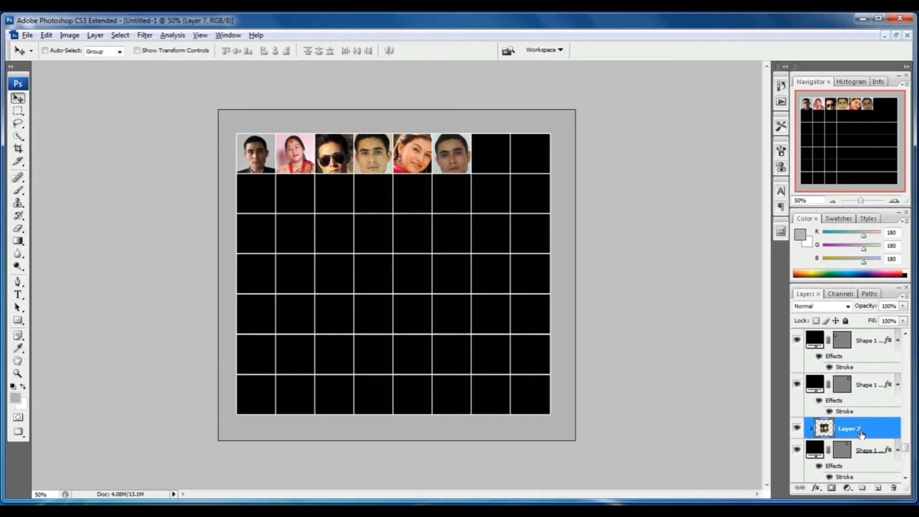
pyautogui.keyDown('alt'); pyautogui.click(867, 437); pyautogui.keyUp('alt')
pyautogui.hotkey('ctrl', 't')
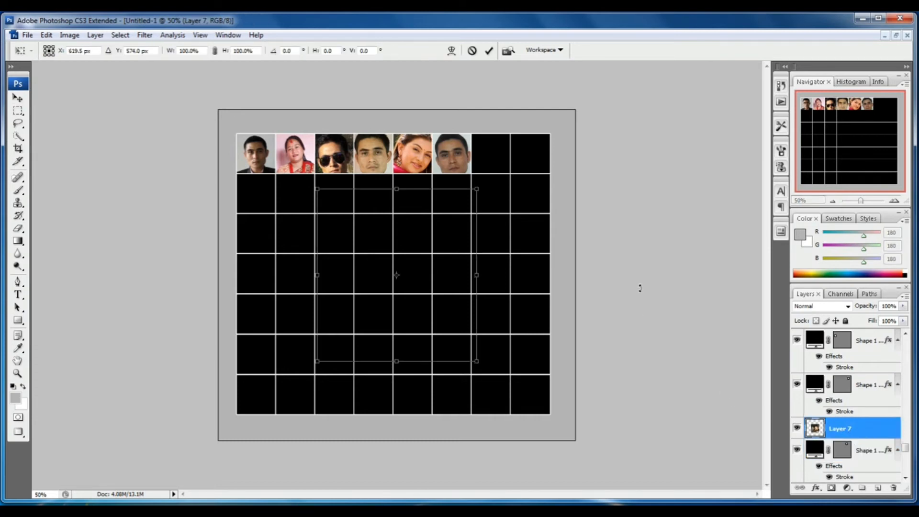
pyautogui.moveTo(443, 234); pyautogui.dragTo(519, 160)
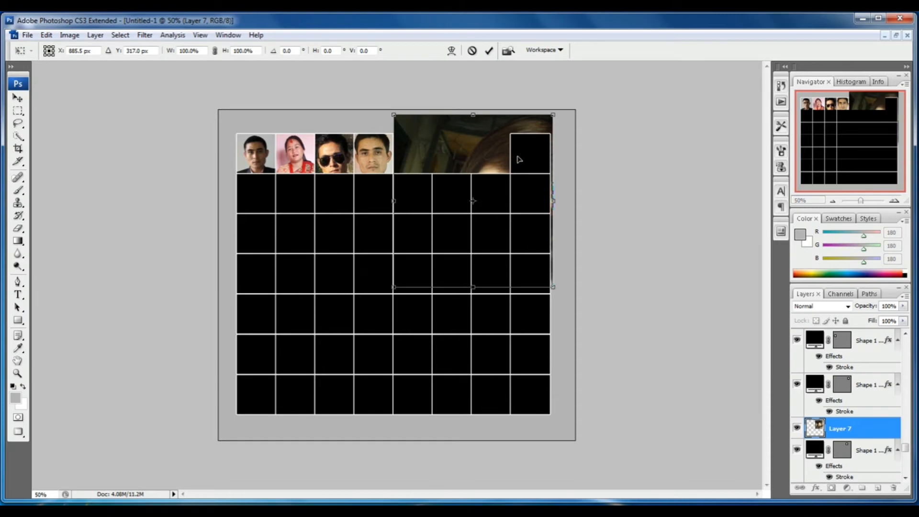
pyautogui.moveTo(557, 119); pyautogui.dragTo(512, 163)
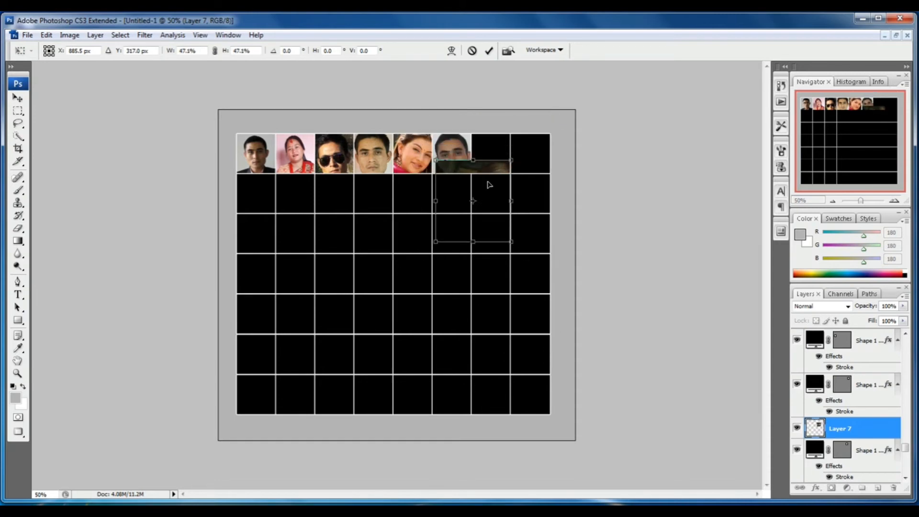
pyautogui.press('Return')
# Scale the seventh photo proportionally to about 39.7% and position it so the woman's face fills its square
pyautogui.hotkey('ctrl', 't')
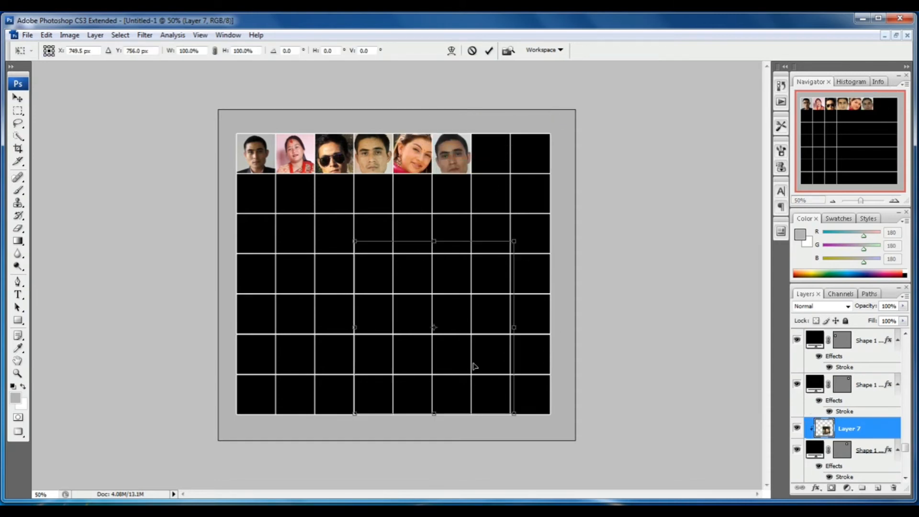
pyautogui.moveTo(464, 296); pyautogui.dragTo(510, 160)
pyautogui.moveTo(559, 273); pyautogui.dragTo(504, 172)
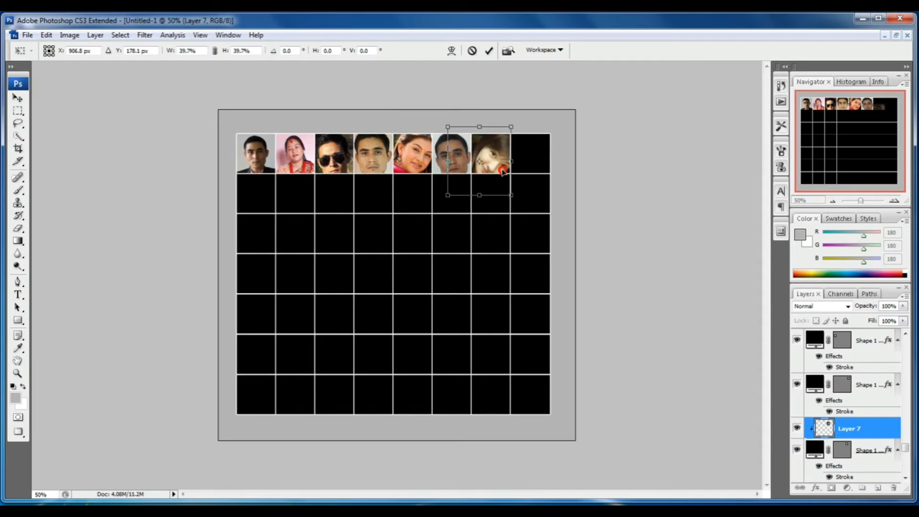
pyautogui.press('Return')
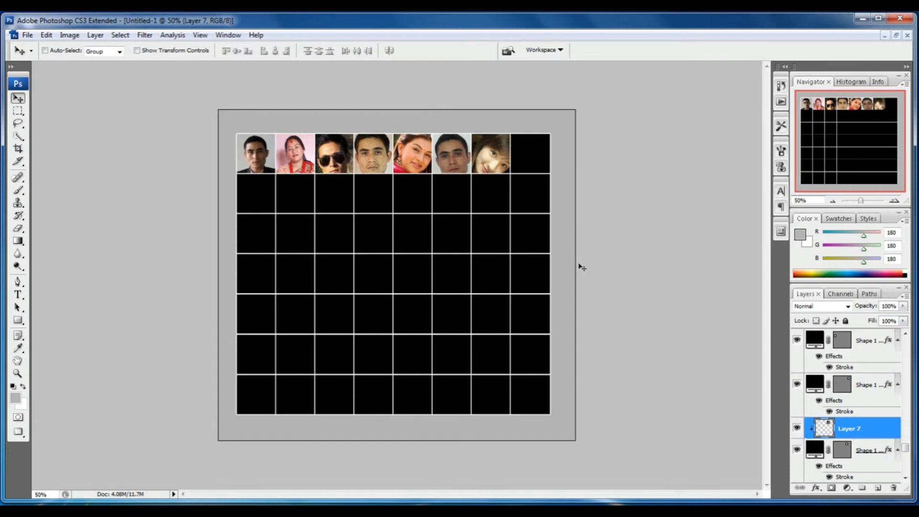
# Open the man's passport-style portrait on a white background from New folder and copy the whole image
pyautogui.click(333, 226)
pyautogui.scroll(-1, 349, 219)
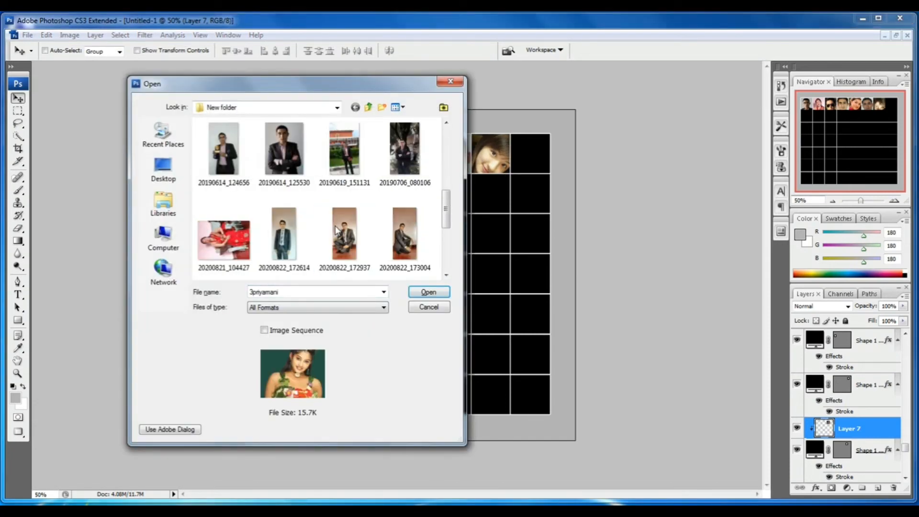
pyautogui.scroll(-5, 349, 220)
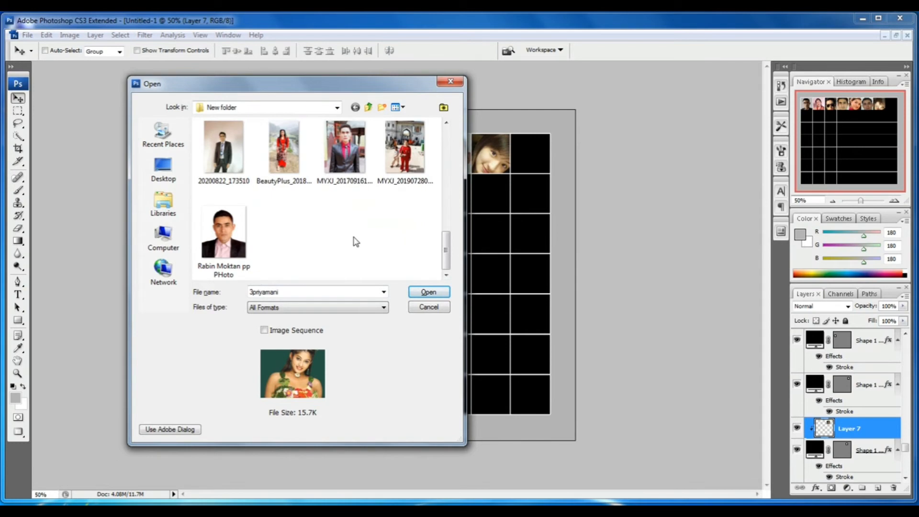
pyautogui.doubleClick(226, 244)
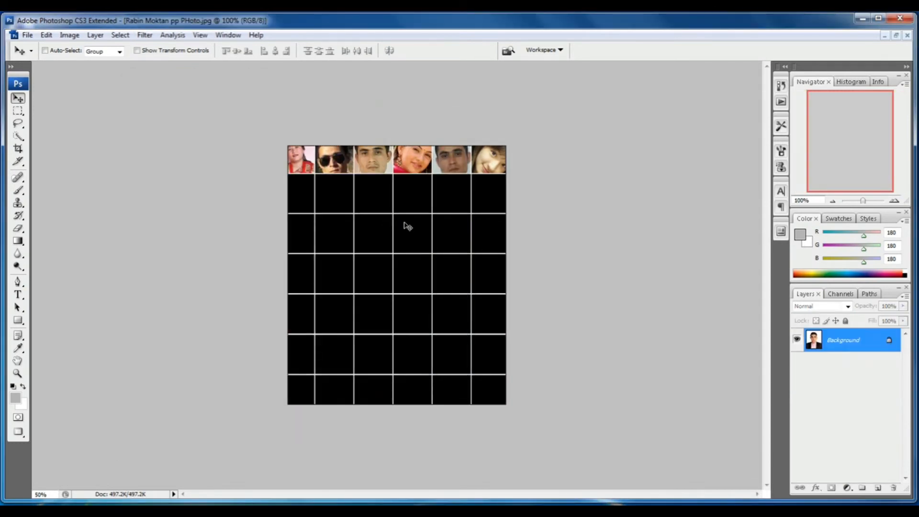
pyautogui.hotkey('ctrl', 'a')
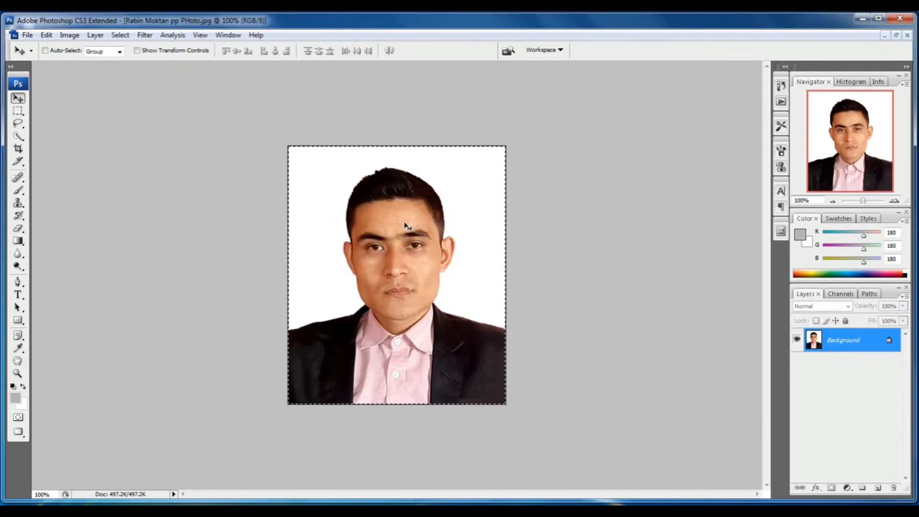
# Paste the copied portrait above Shape 1 copy 7, last in the first row, and clip it to that square
pyautogui.hotkey('ctrl', 'w')
pyautogui.rightClick(528, 162)
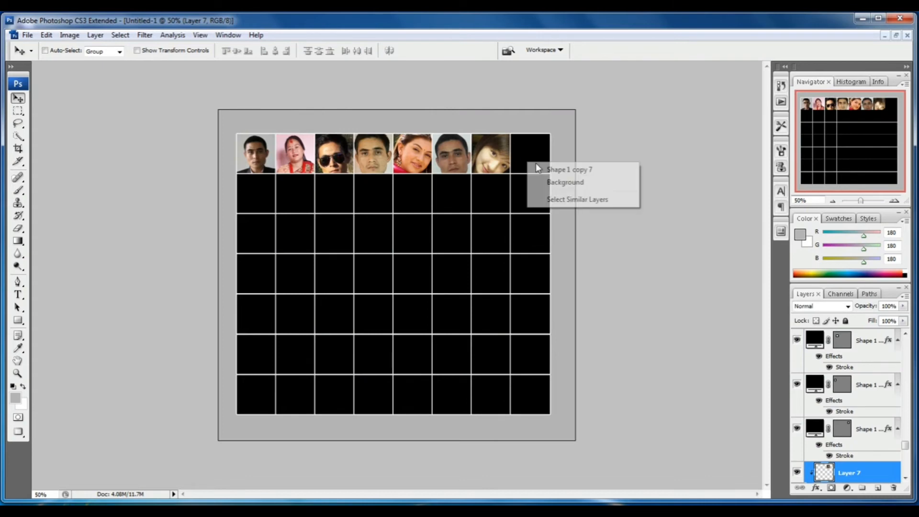
pyautogui.click(551, 171)
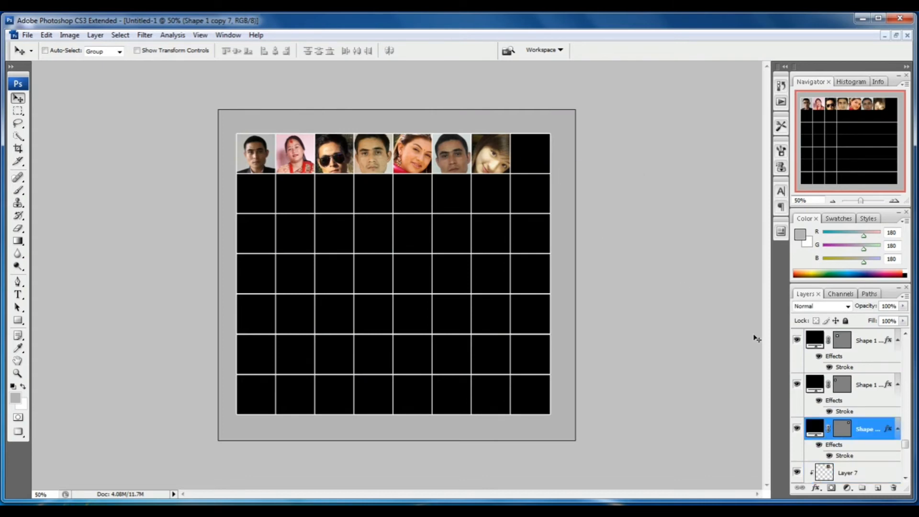
pyautogui.hotkey('ctrl', 'v')
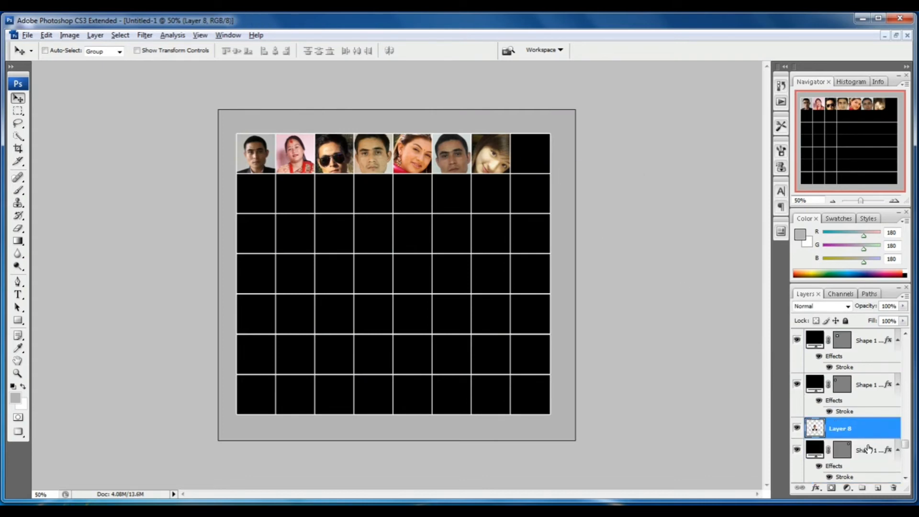
pyautogui.keyDown('alt'); pyautogui.click(873, 440); pyautogui.keyUp('alt')
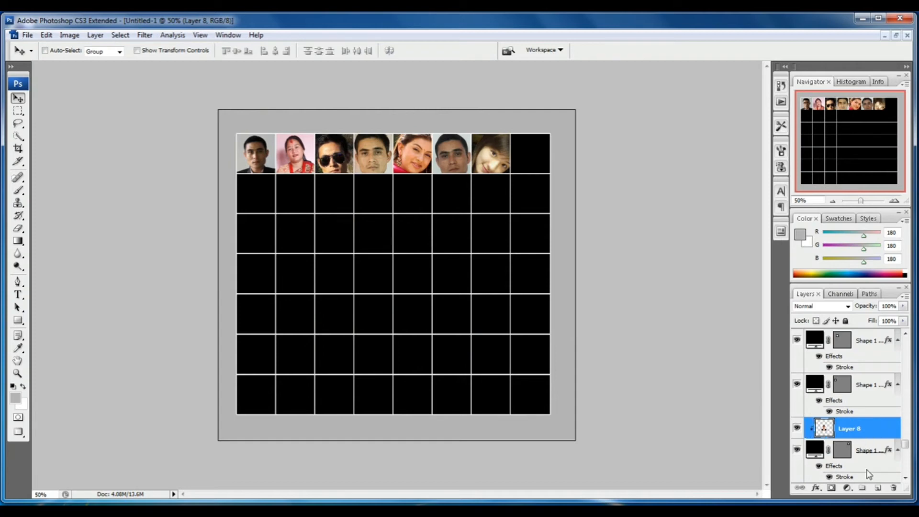
# Scale the eighth photo proportionally to about 50.6% and position it so the man's head and shoulders fill its square
pyautogui.hotkey('ctrl', 't')
pyautogui.moveTo(430, 251); pyautogui.dragTo(554, 162)
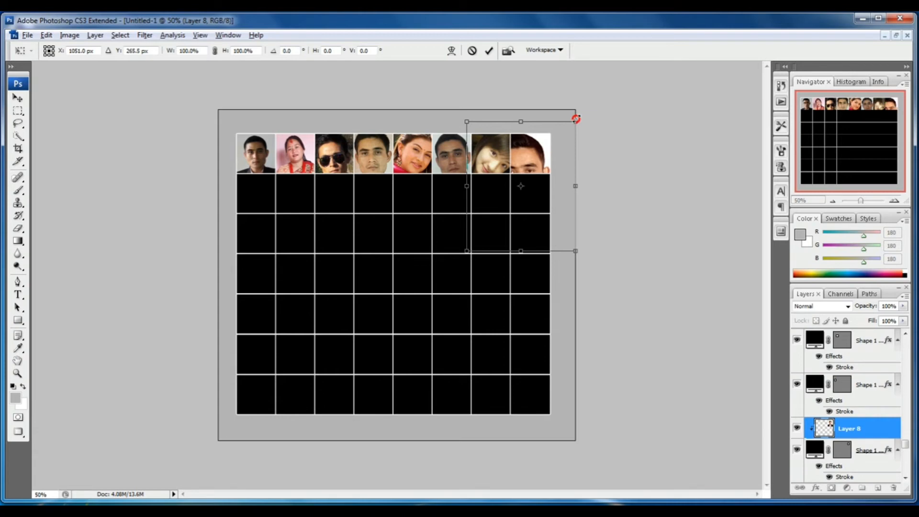
pyautogui.moveTo(576, 119); pyautogui.dragTo(547, 135)
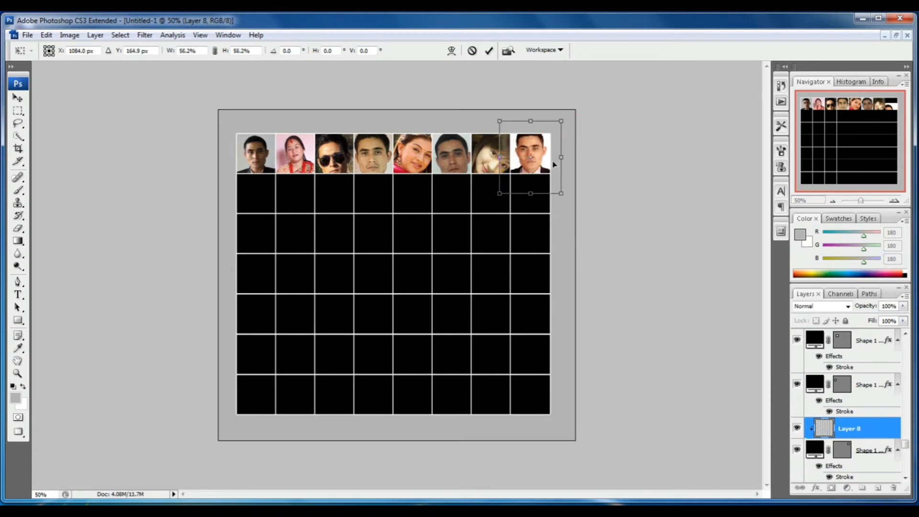
pyautogui.moveTo(563, 195); pyautogui.dragTo(555, 190)
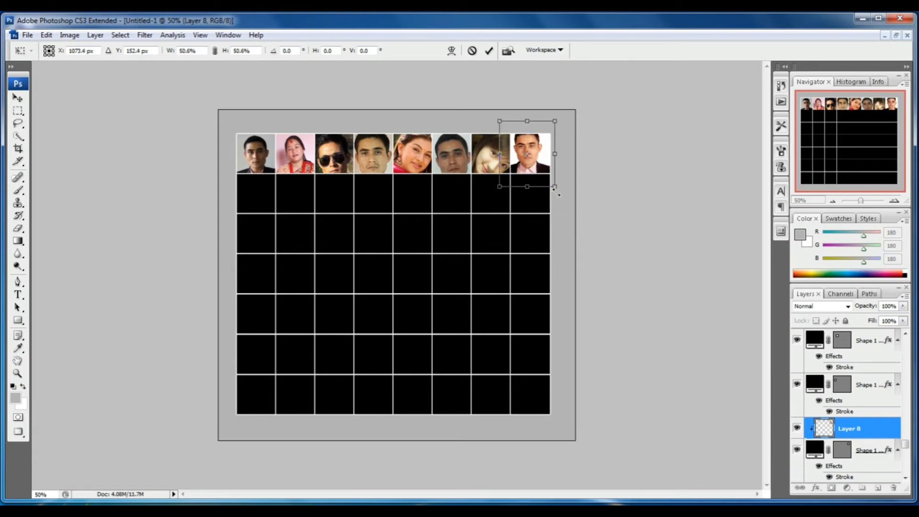
pyautogui.press('Return')
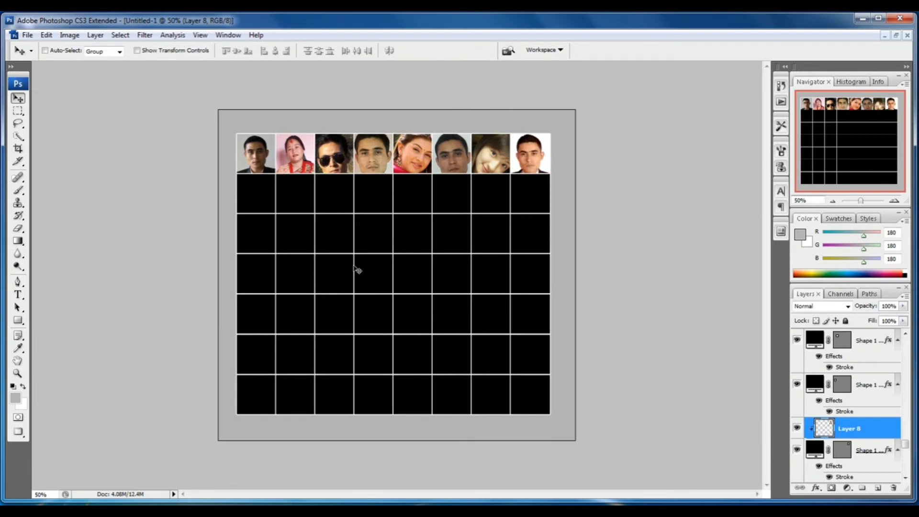
# Open 20200822_172937 from New folder and copy a rectangular selection around the crouching man's head and upper body
pyautogui.hotkey('ctrl', 'o')
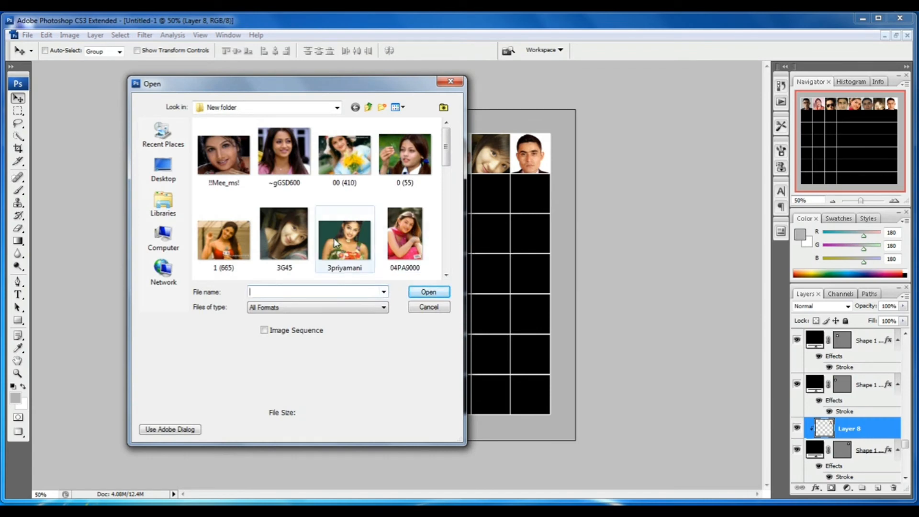
pyautogui.moveTo(447, 148); pyautogui.dragTo(441, 208)
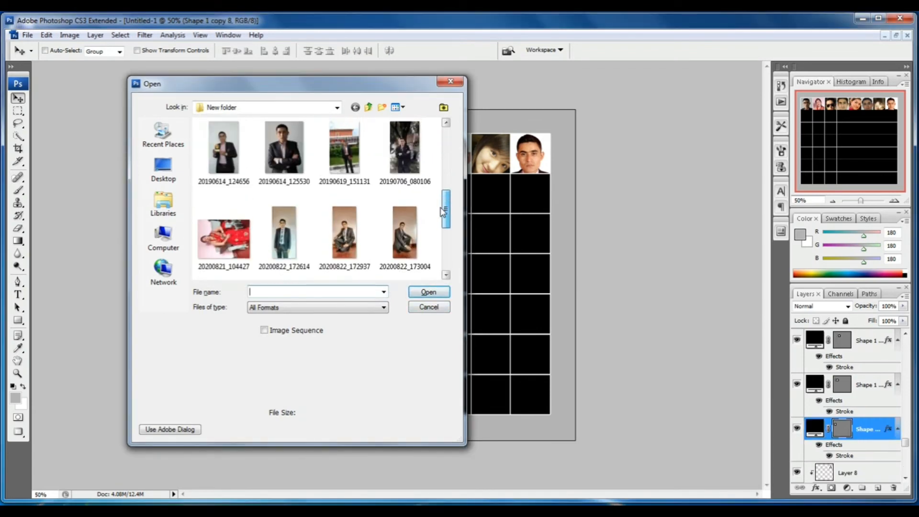
pyautogui.doubleClick(357, 234)
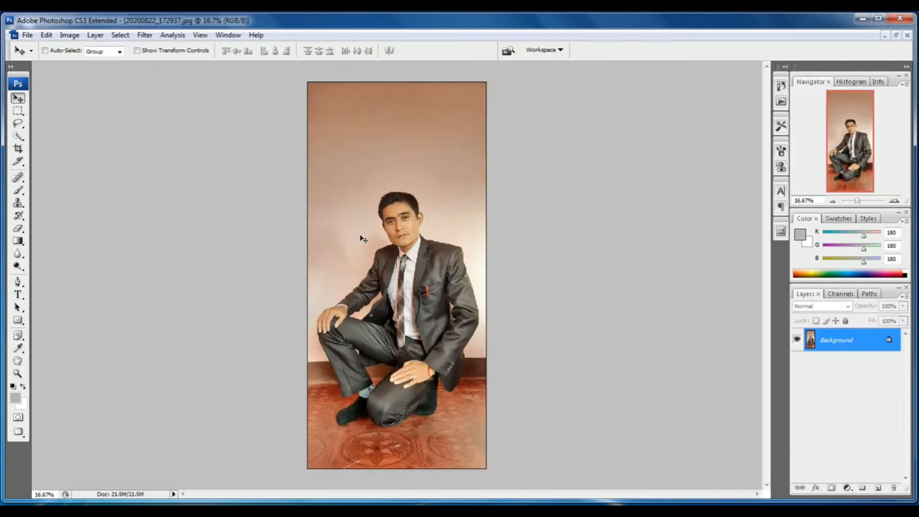
pyautogui.press('c')
pyautogui.press('m')
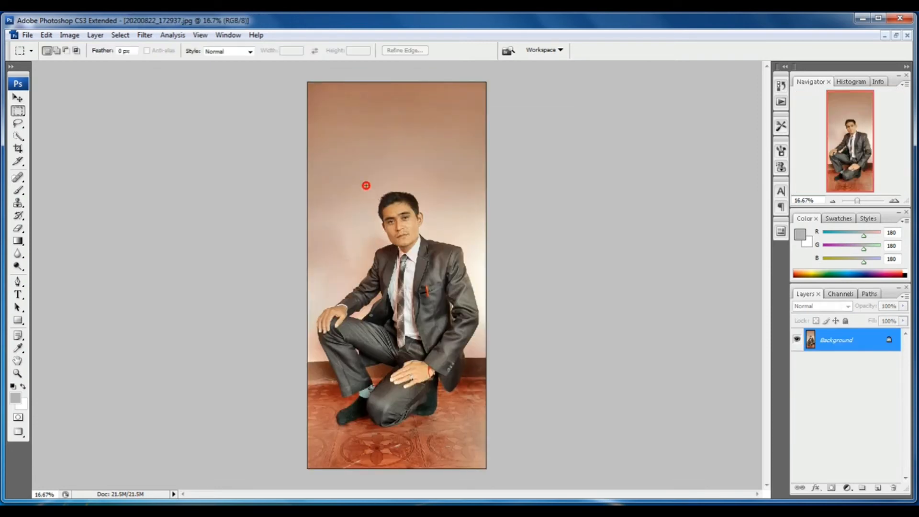
pyautogui.moveTo(454, 283); pyautogui.dragTo(454, 282)
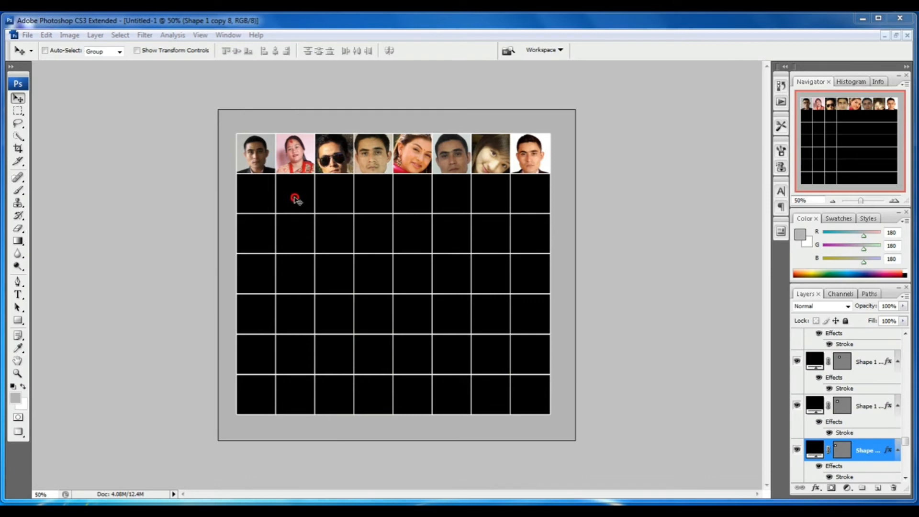
# Paste the portrait clipped to Shape 1 copy 8, first in the second row, and scale it proportionally to about 25.5% so the face fills the square
pyautogui.hotkey('ctrl', 'v')
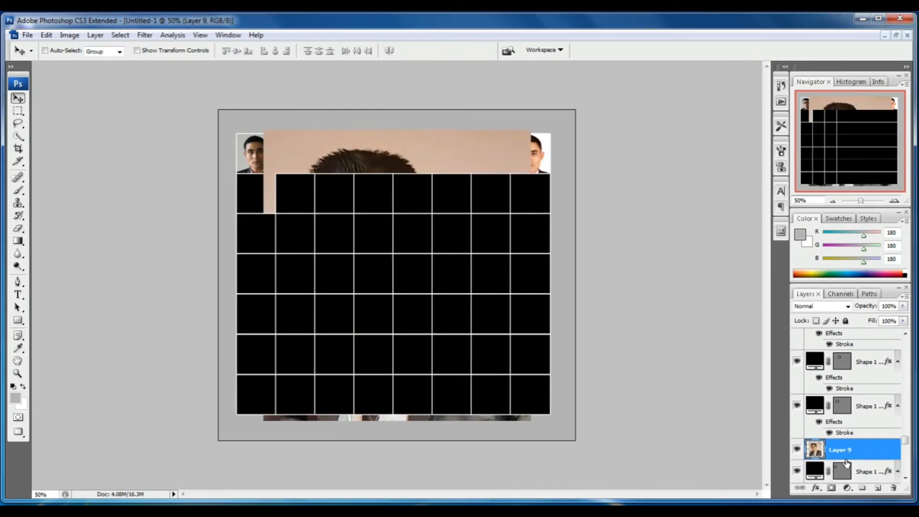
pyautogui.keyDown('alt'); pyautogui.click(867, 460); pyautogui.keyUp('alt')
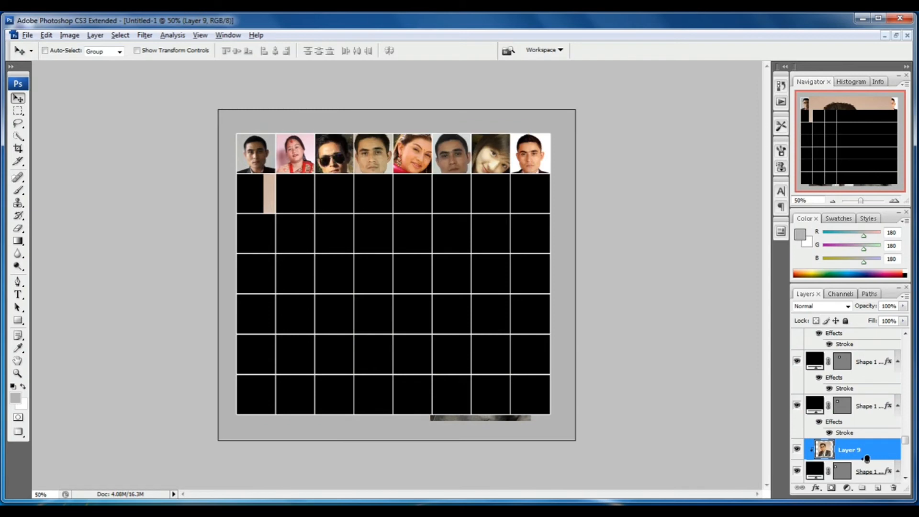
pyautogui.hotkey('ctrl', 't')
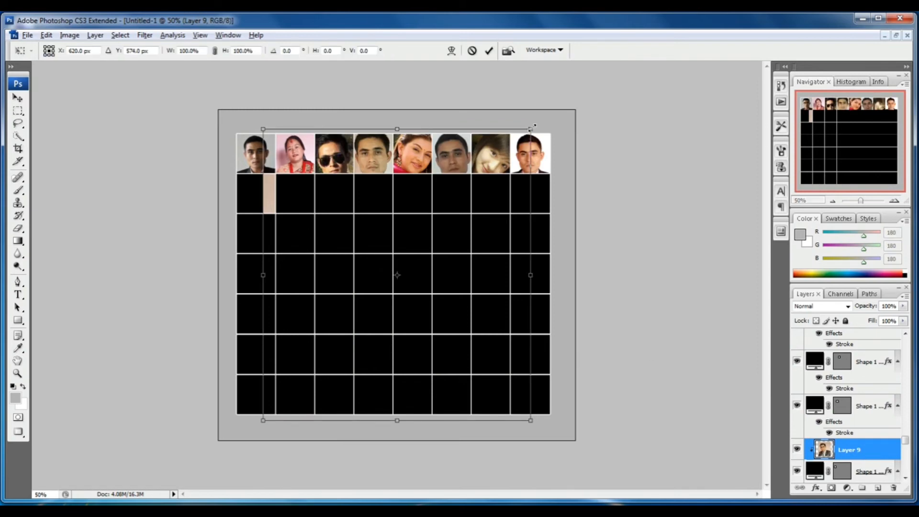
pyautogui.moveTo(531, 129); pyautogui.dragTo(431, 207)
pyautogui.moveTo(410, 261); pyautogui.dragTo(280, 192)
pyautogui.moveTo(315, 264); pyautogui.dragTo(285, 237)
pyautogui.moveTo(273, 199); pyautogui.dragTo(281, 205)
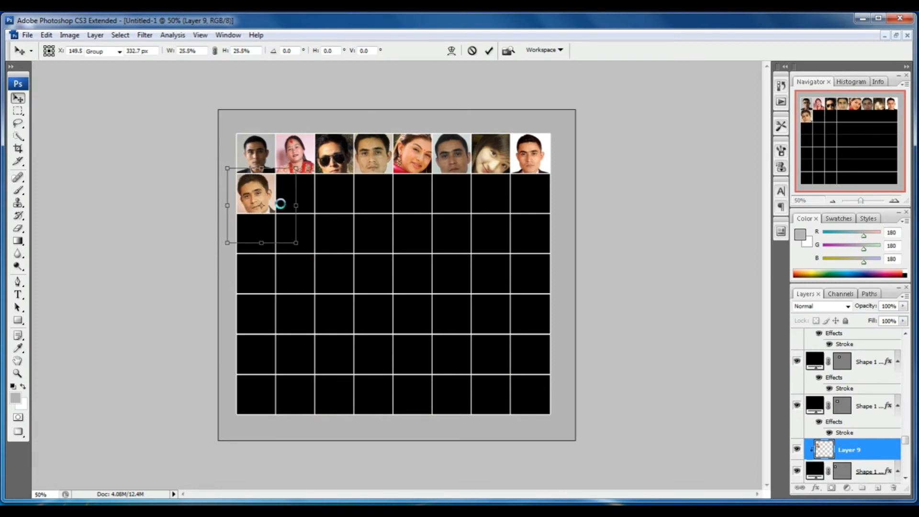
pyautogui.press('Return')
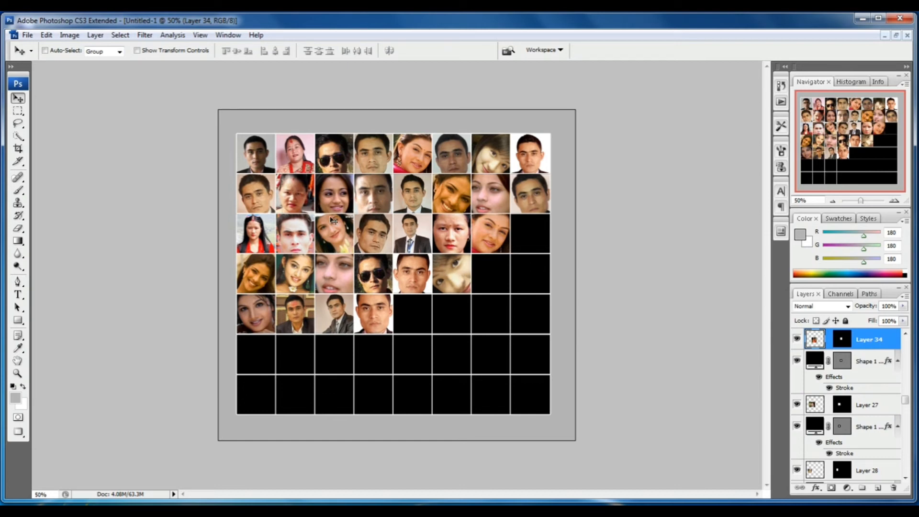
# Copy the Layer 9 portrait and paste it into Shape 1 copy 23, the last square of the third row
pyautogui.rightClick(245, 193)
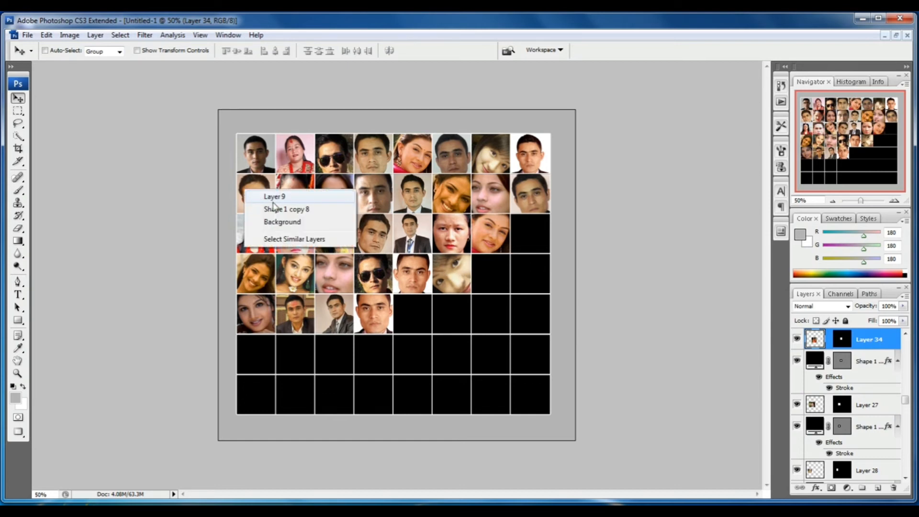
pyautogui.click(261, 197)
pyautogui.keyDown('ctrl'); pyautogui.click(824, 476); pyautogui.keyUp('ctrl')
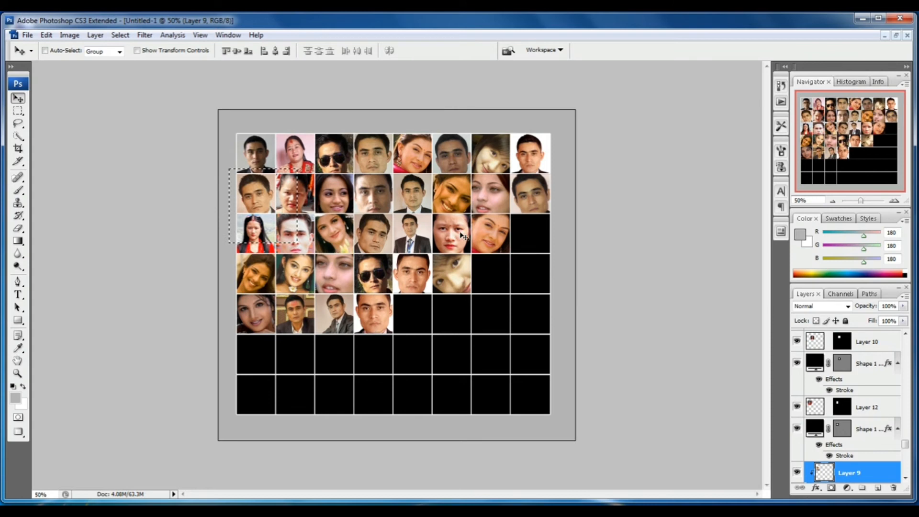
pyautogui.rightClick(521, 237)
pyautogui.click(554, 245)
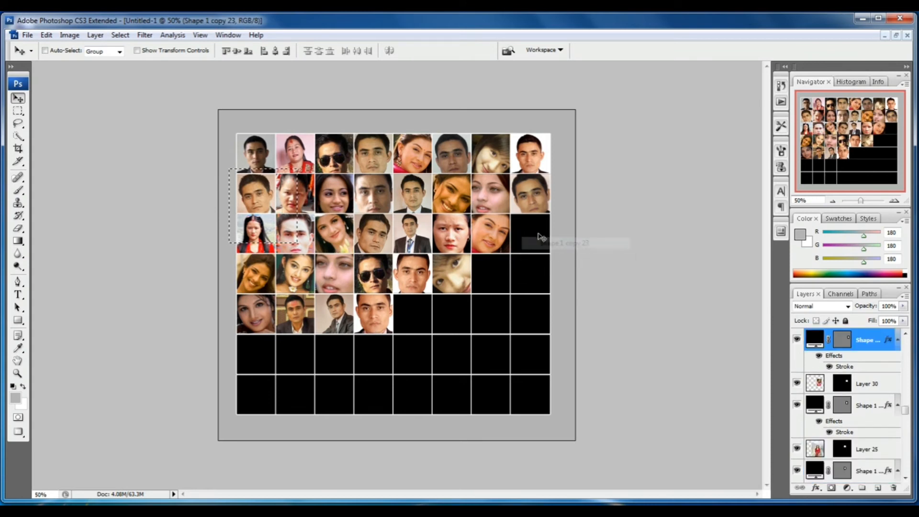
pyautogui.keyDown('ctrl'); pyautogui.click(806, 340); pyautogui.keyUp('ctrl')
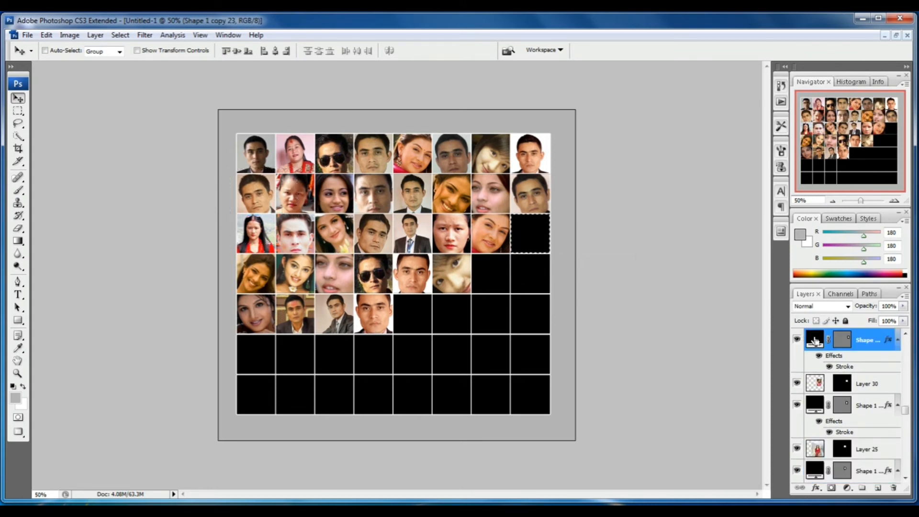
pyautogui.hotkey('ctrl', 'shift', 'v')
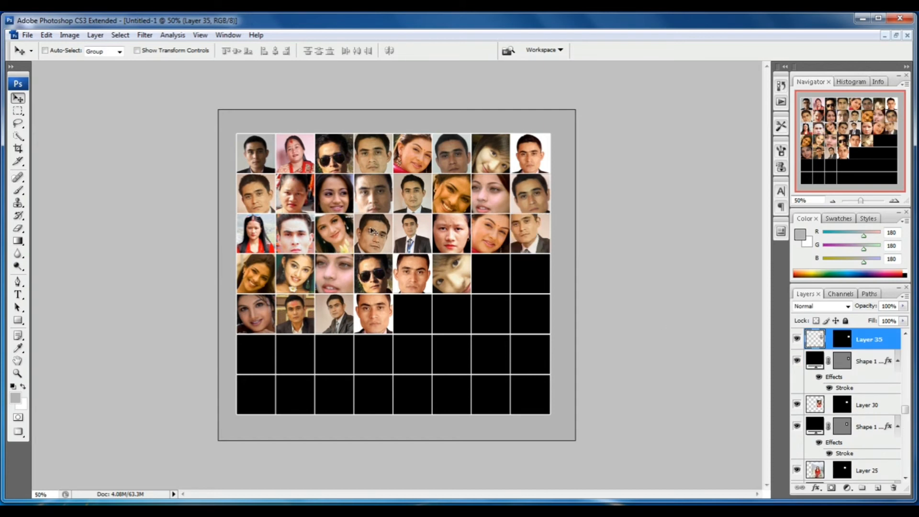
# Flip the pasted Layer 35 portrait horizontally and reposition it so the man's face is centred in its square
pyautogui.hotkey('ctrl', 't')
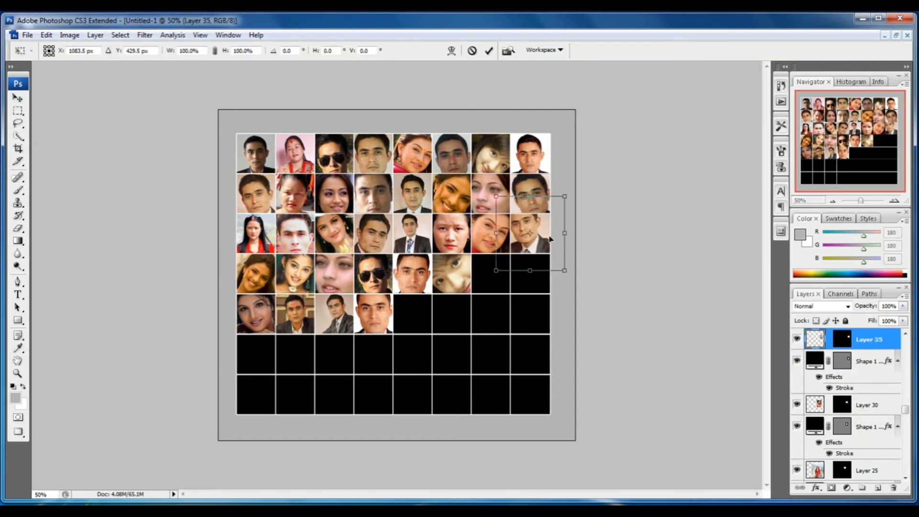
pyautogui.moveTo(544, 235); pyautogui.dragTo(546, 232)
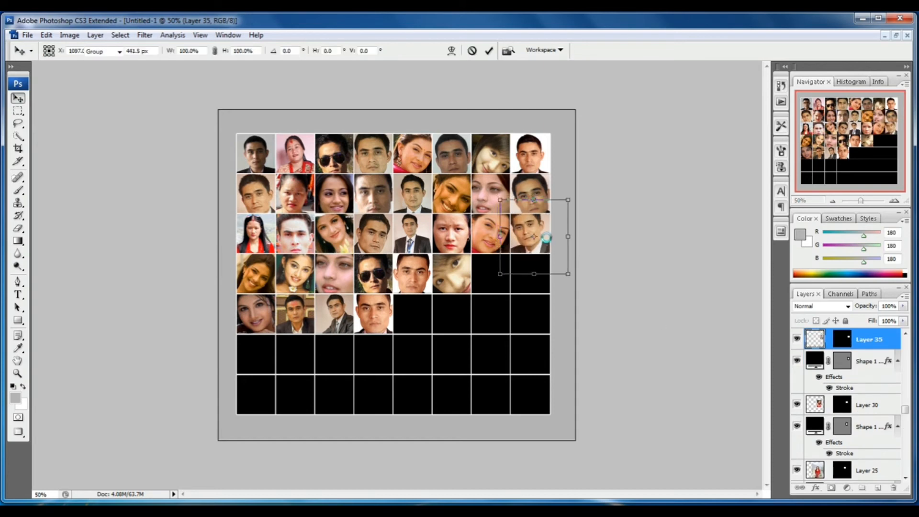
pyautogui.press('Return')
pyautogui.hotkey('ctrl', 't')
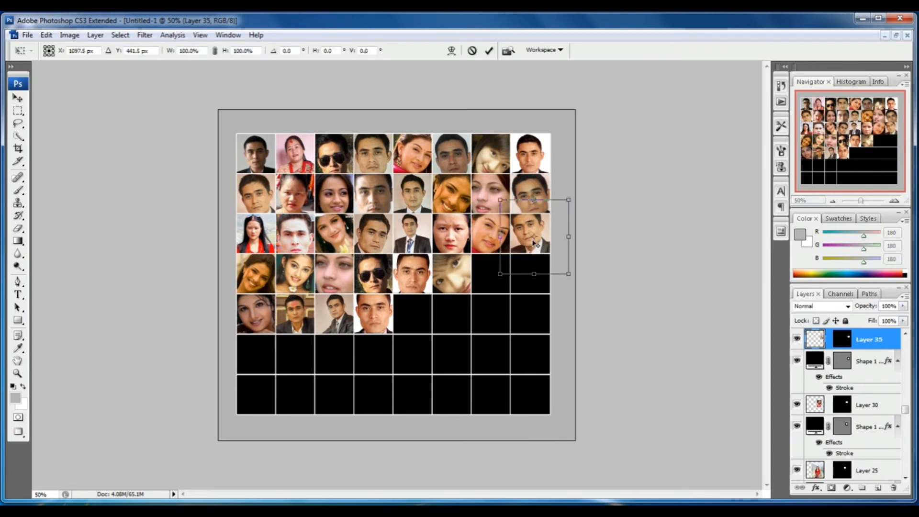
pyautogui.rightClick(548, 229)
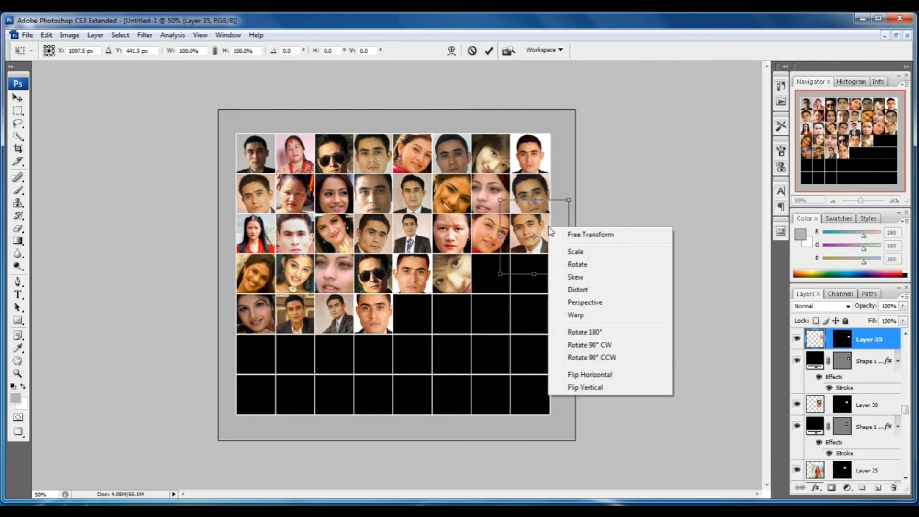
pyautogui.click(607, 374)
pyautogui.press('Return')
pyautogui.moveTo(539, 239); pyautogui.dragTo(530, 240)
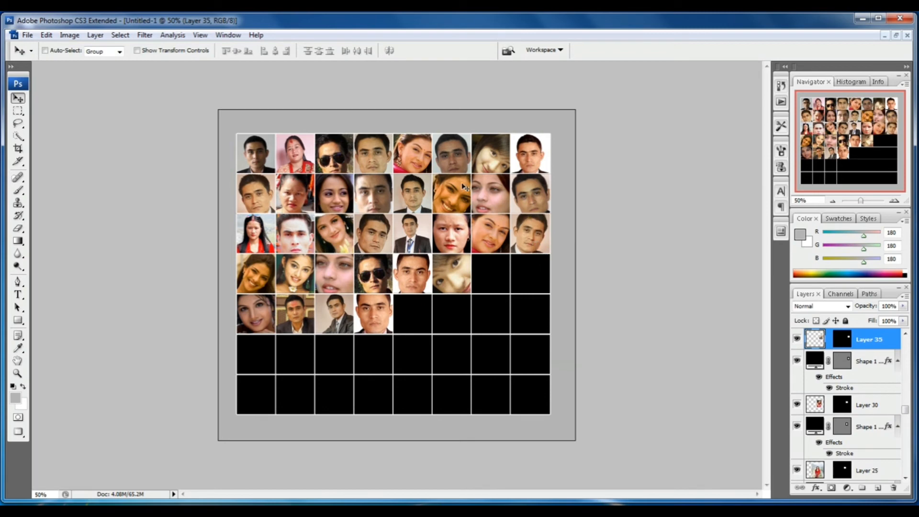
# Copy the Layer 8 portrait and paste it into Shape 1 copy 40, the first square of the sixth row
pyautogui.rightClick(493, 163)
pyautogui.click(506, 165)
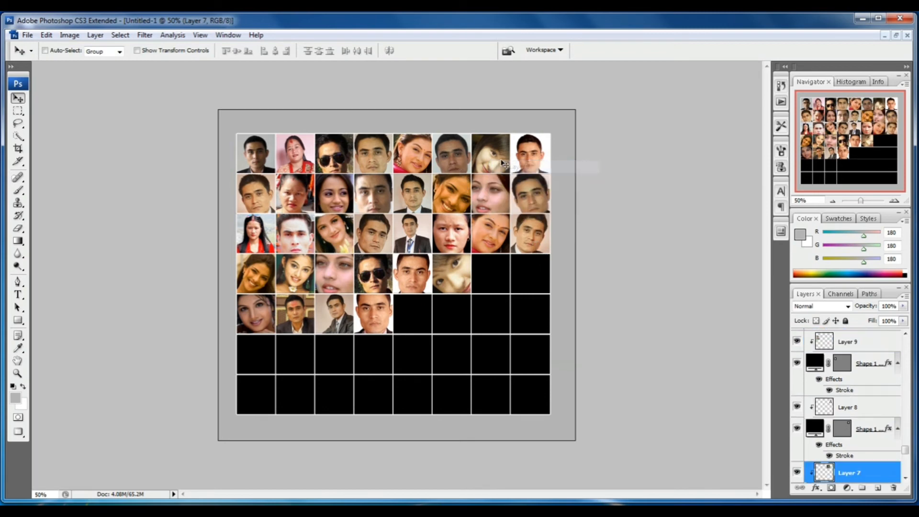
pyautogui.rightClick(537, 158)
pyautogui.click(552, 167)
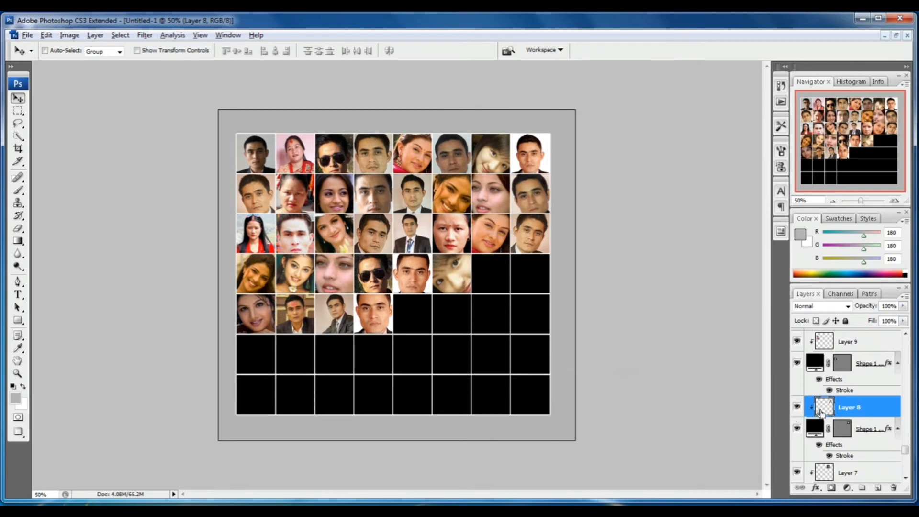
pyautogui.keyDown('ctrl'); pyautogui.click(820, 411); pyautogui.keyUp('ctrl')
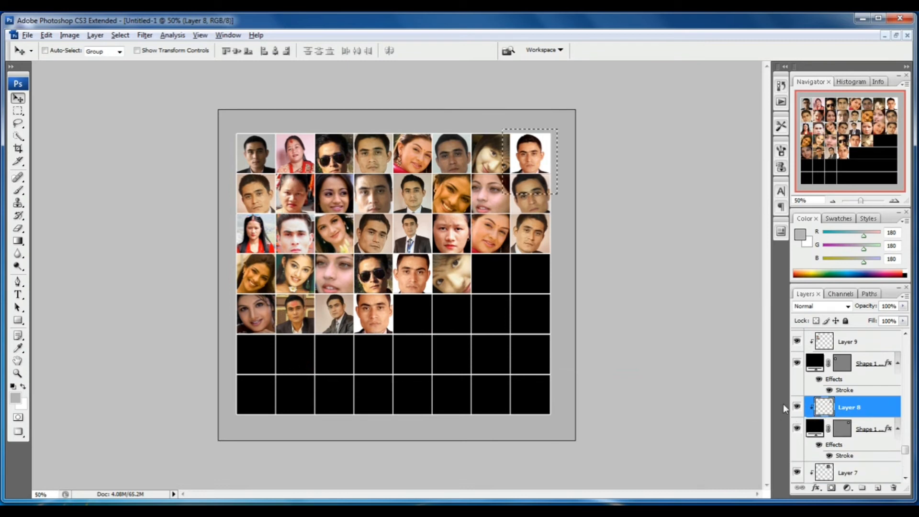
pyautogui.rightClick(270, 351)
pyautogui.click(297, 355)
pyautogui.keyDown('ctrl'); pyautogui.click(814, 338); pyautogui.keyUp('ctrl')
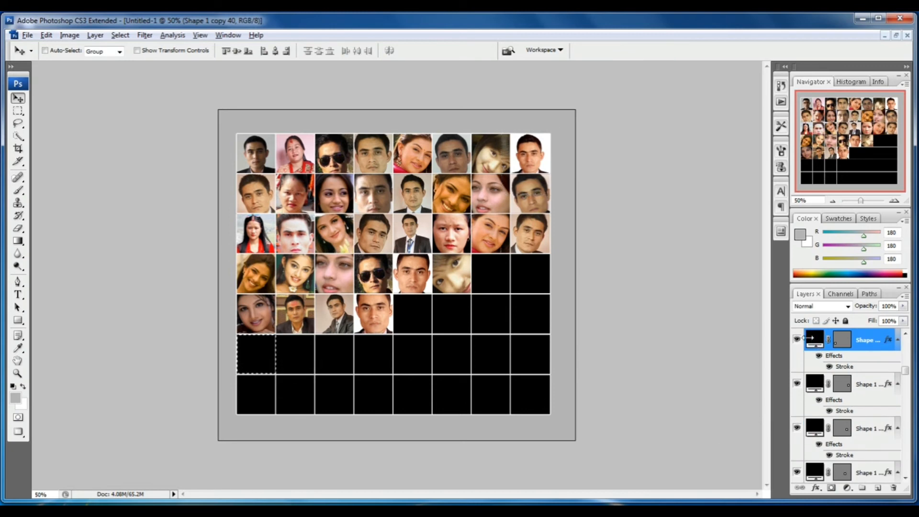
pyautogui.hotkey('ctrl', 'shift', 'v')
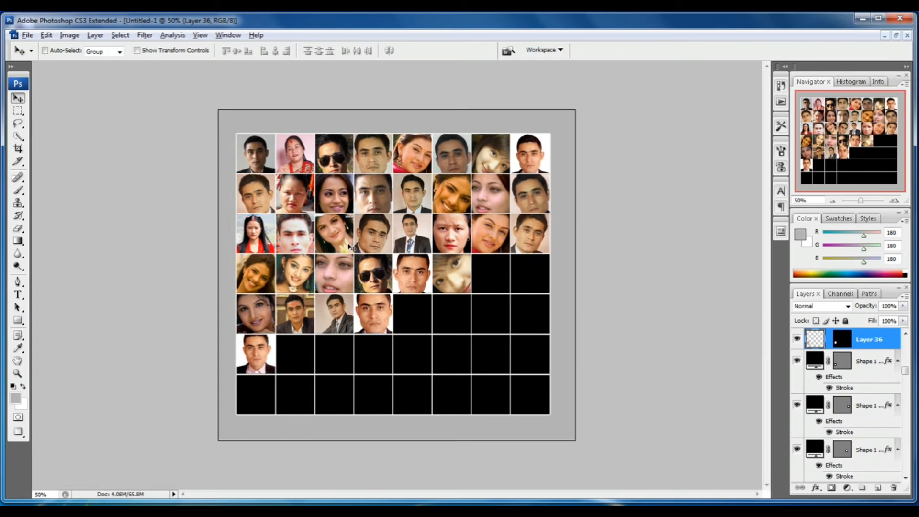
# Copy the Layer 18 photo of the woman in red and paste it into Shape 1 copy 36, the fifth square of the fifth row
pyautogui.rightClick(258, 236)
pyautogui.click(282, 243)
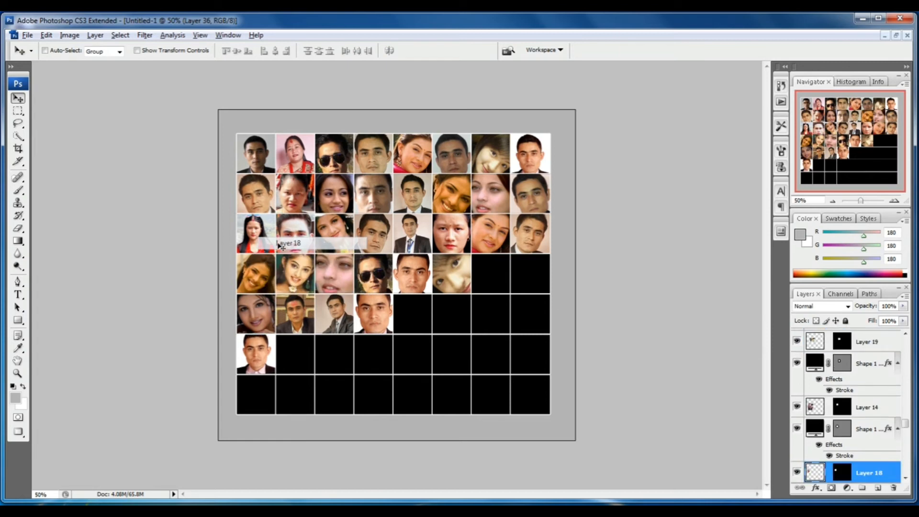
pyautogui.keyDown('ctrl'); pyautogui.click(810, 473); pyautogui.keyUp('ctrl')
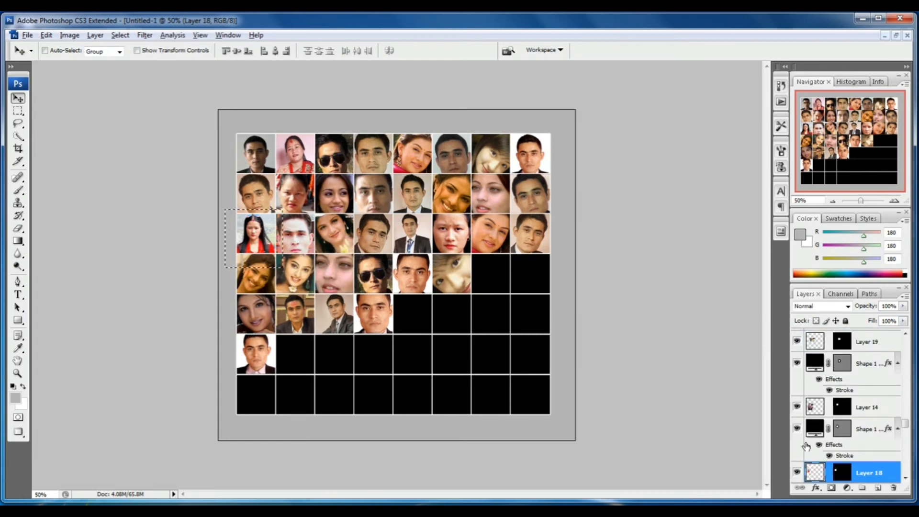
pyautogui.rightClick(417, 313)
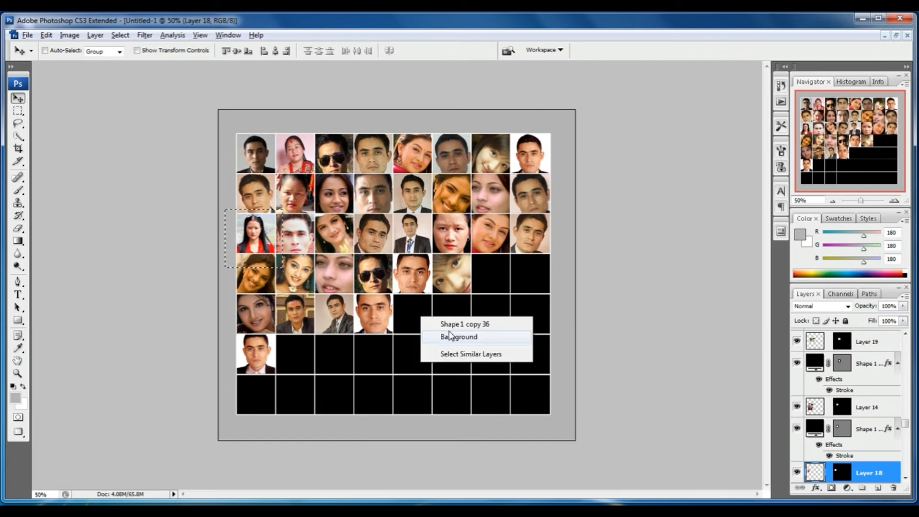
pyautogui.click(450, 322)
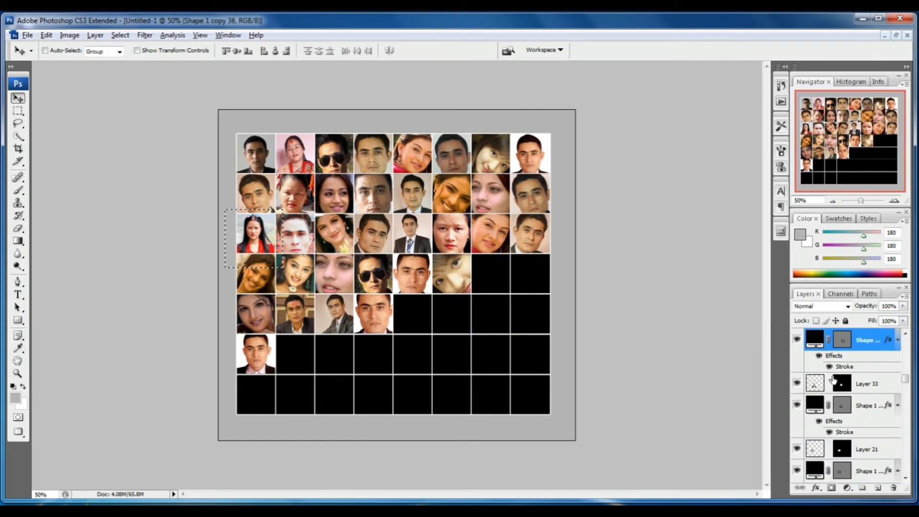
pyautogui.keyDown('ctrl'); pyautogui.click(816, 340); pyautogui.keyUp('ctrl')
pyautogui.hotkey('ctrl', 'shift', 'v')
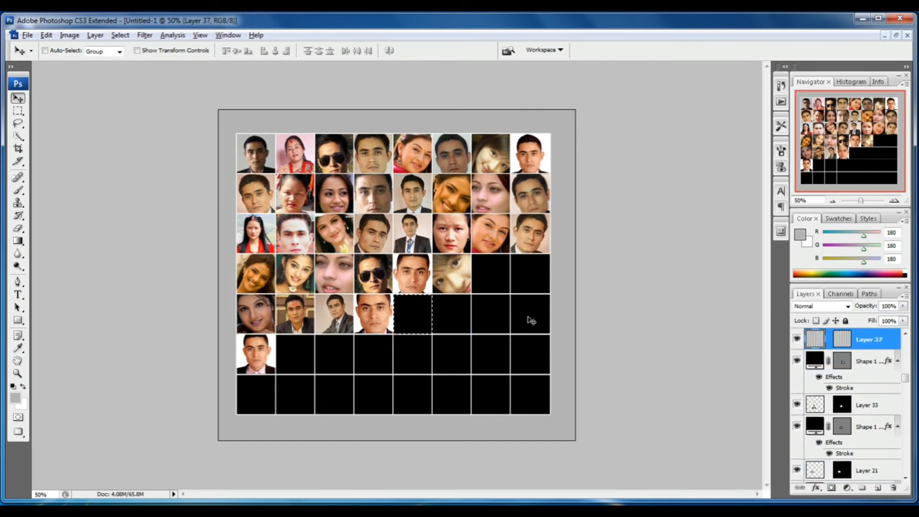
# Scale the Layer 37 photo proportionally to about 146.2% and shift it down so the woman's head and shoulders fill the square
pyautogui.hotkey('ctrl', 't')
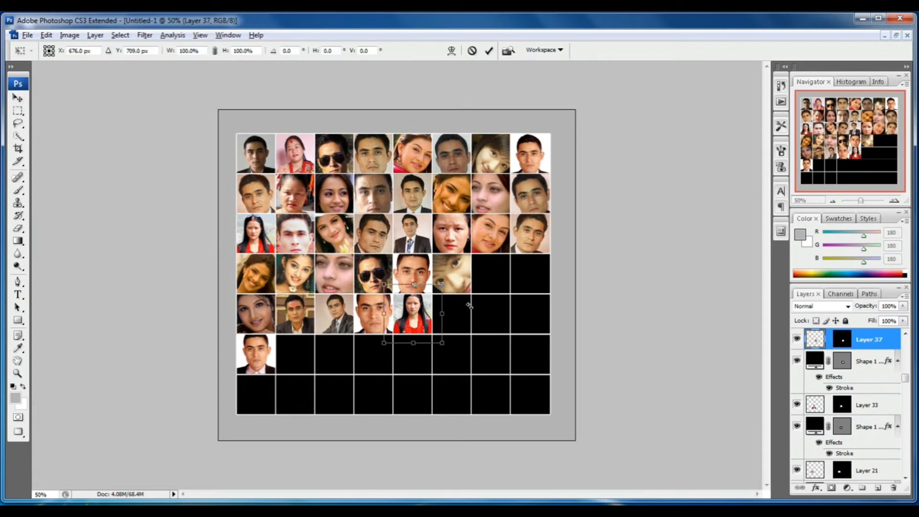
pyautogui.moveTo(443, 286); pyautogui.dragTo(455, 271)
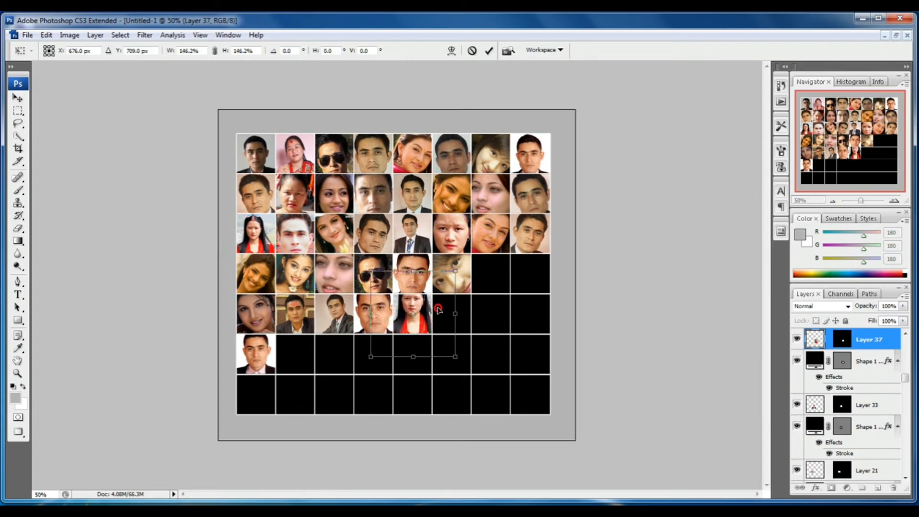
pyautogui.moveTo(439, 308); pyautogui.dragTo(439, 321)
pyautogui.press('Return')
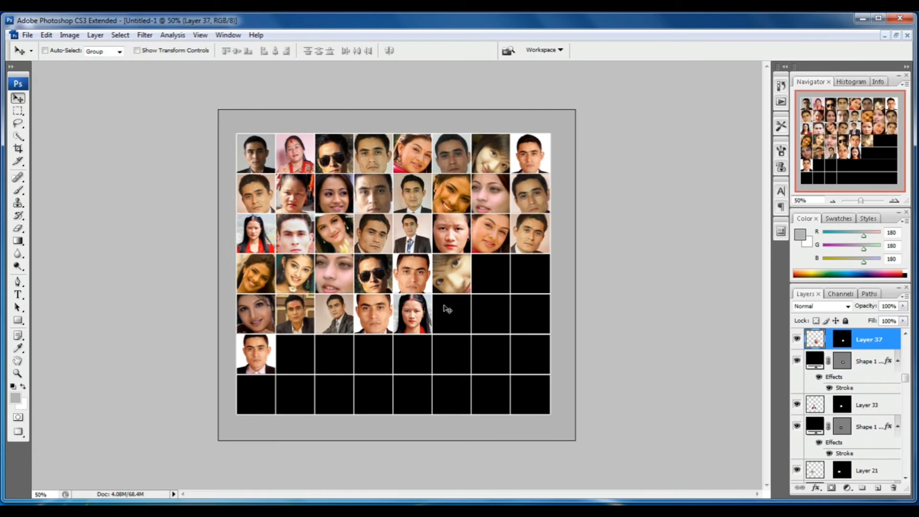
pyautogui.hotkey('ctrl', 't')
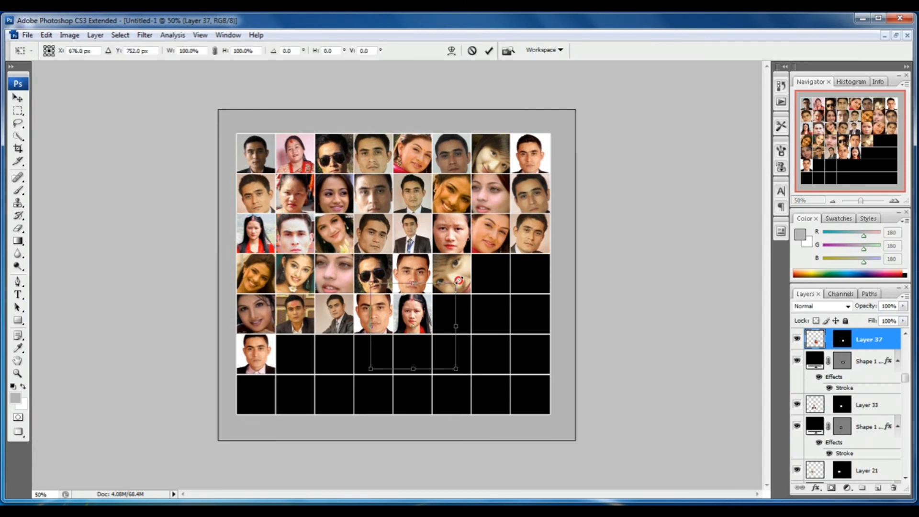
pyautogui.press('Return')
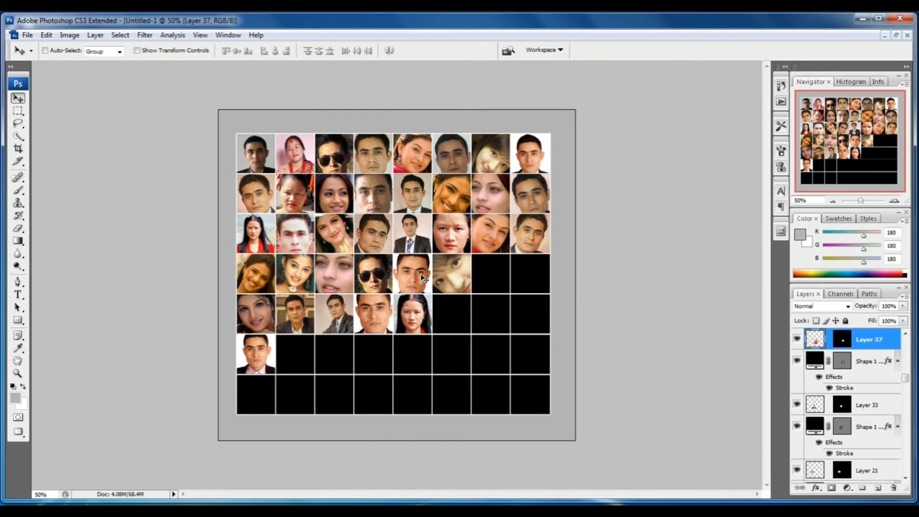
# Copy the Layer 20 portrait and paste it into Shape 1 copy 31, the last square of the fourth row
pyautogui.rightClick(370, 251)
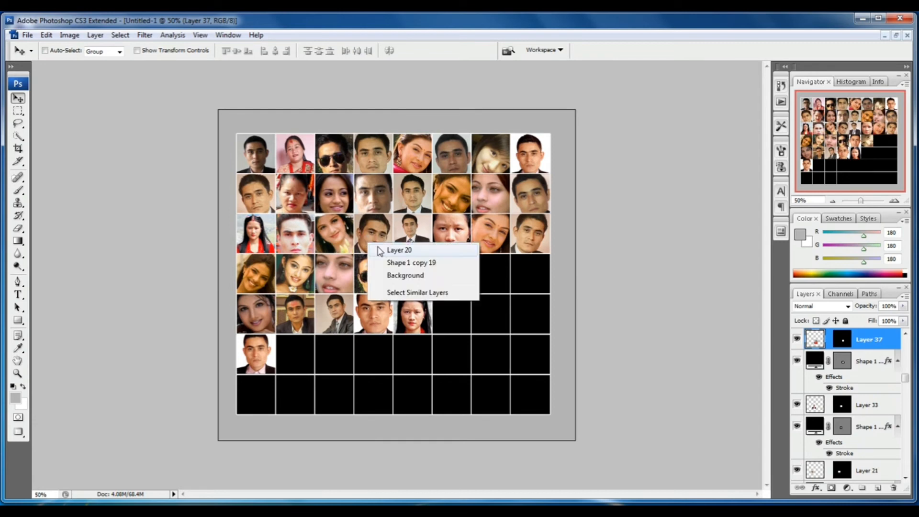
pyautogui.click(388, 248)
pyautogui.keyDown('ctrl'); pyautogui.click(814, 474); pyautogui.keyUp('ctrl')
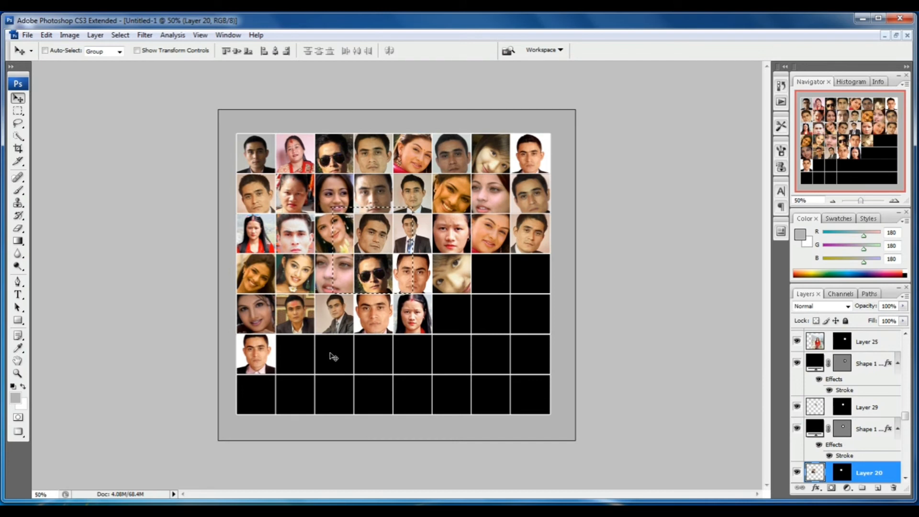
pyautogui.rightClick(532, 288)
pyautogui.click(560, 291)
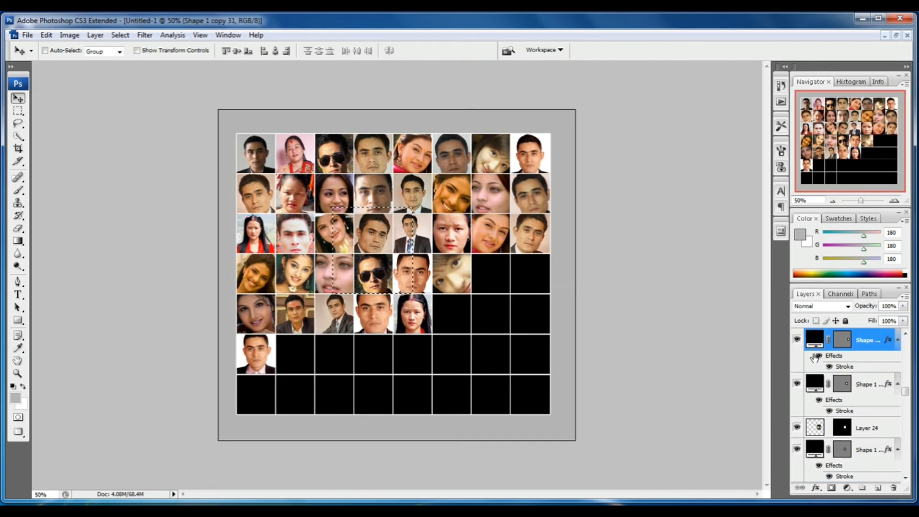
pyautogui.keyDown('ctrl'); pyautogui.click(814, 346); pyautogui.keyUp('ctrl')
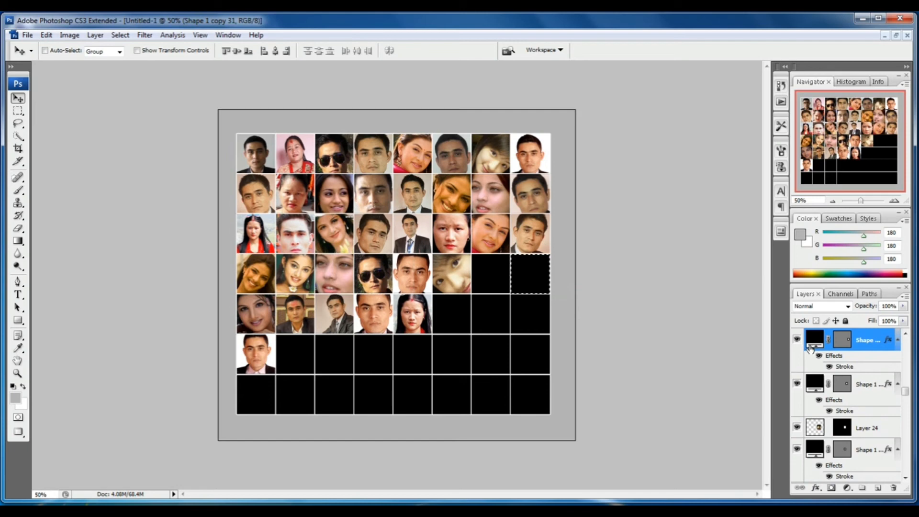
pyautogui.hotkey('ctrl', 'shift', 'v')
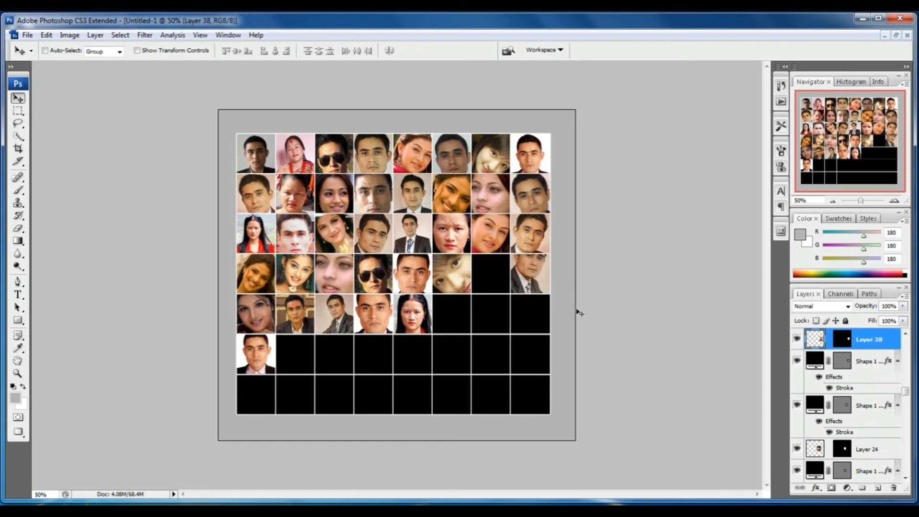
# Flip the pasted portrait in the fourth row's last square horizontally, shift it down and enlarge it slightly to centre the man's face
pyautogui.hotkey('ctrl', 't')
pyautogui.rightClick(537, 278)
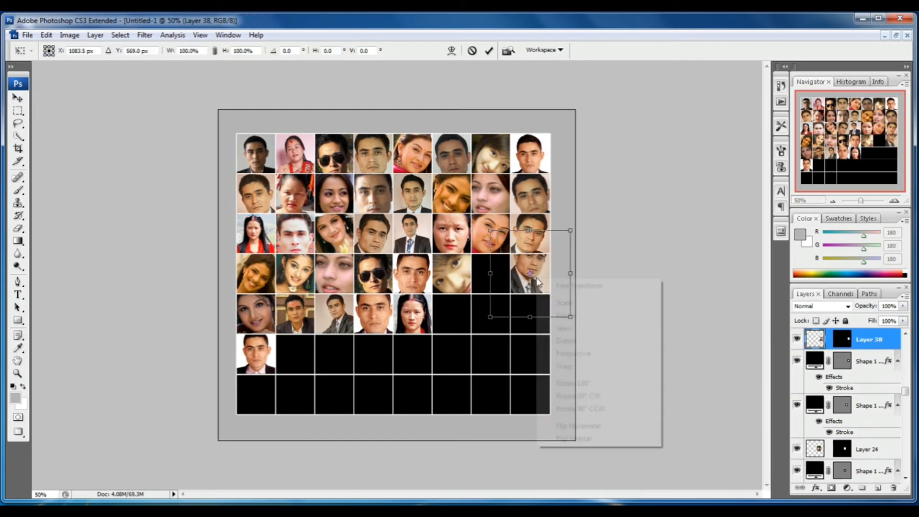
pyautogui.click(580, 427)
pyautogui.press('Return')
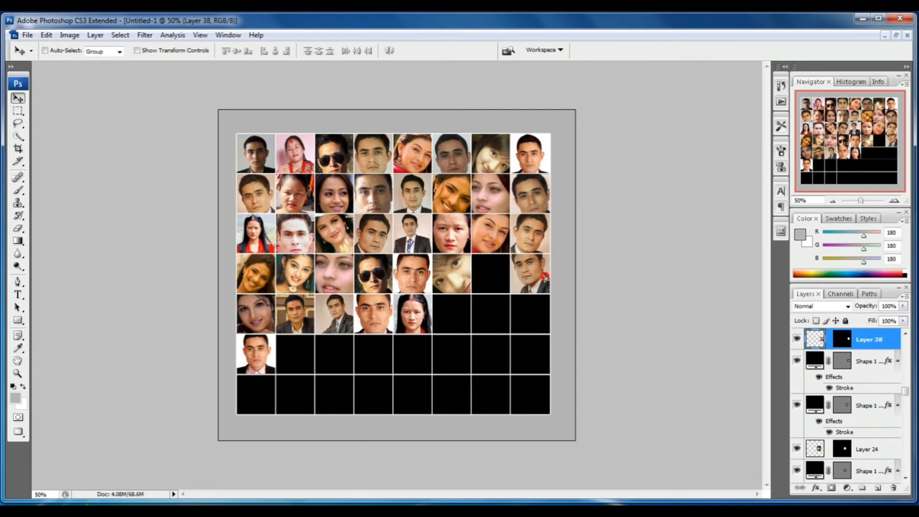
pyautogui.moveTo(544, 277); pyautogui.dragTo(552, 286)
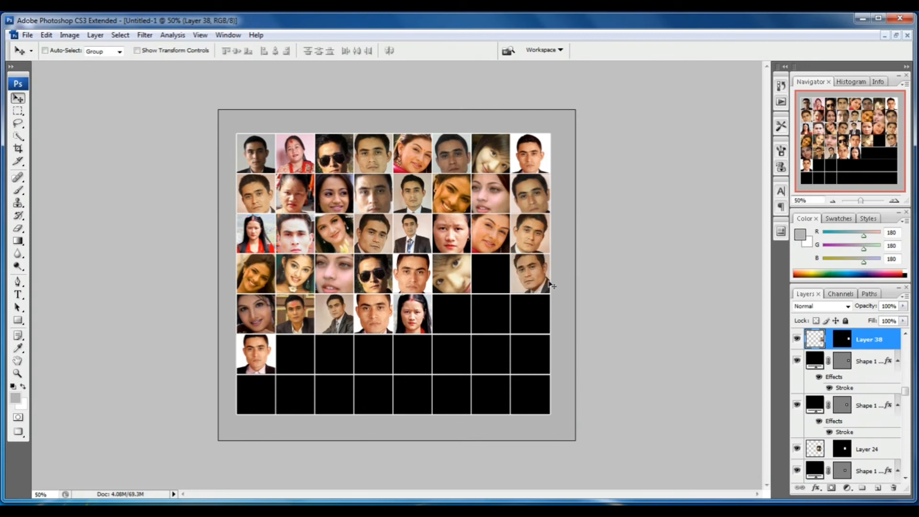
pyautogui.hotkey('ctrl', 't')
pyautogui.moveTo(571, 240); pyautogui.dragTo(579, 235)
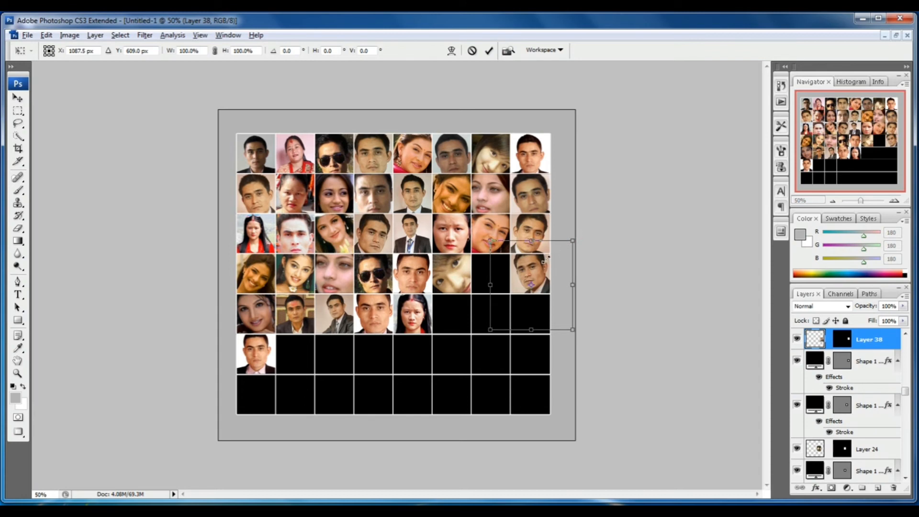
pyautogui.doubleClick(536, 278)
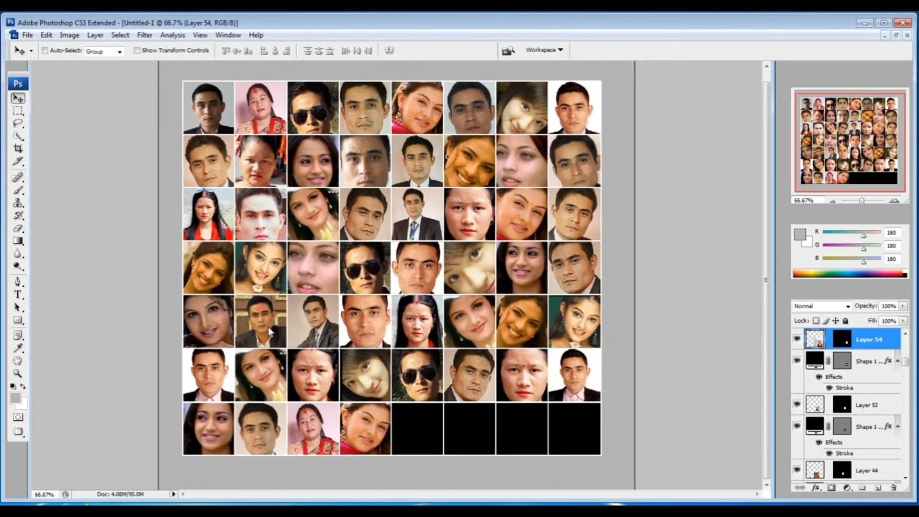
# Copy the Layer 32 photo of the man and paste it into Shape 1 copy 52, the fifth square of the last row
pyautogui.keyDown('ctrl'); pyautogui.click(290, 340); pyautogui.keyUp('ctrl')
pyautogui.keyDown('ctrl'); pyautogui.click(814, 474); pyautogui.keyUp('ctrl')
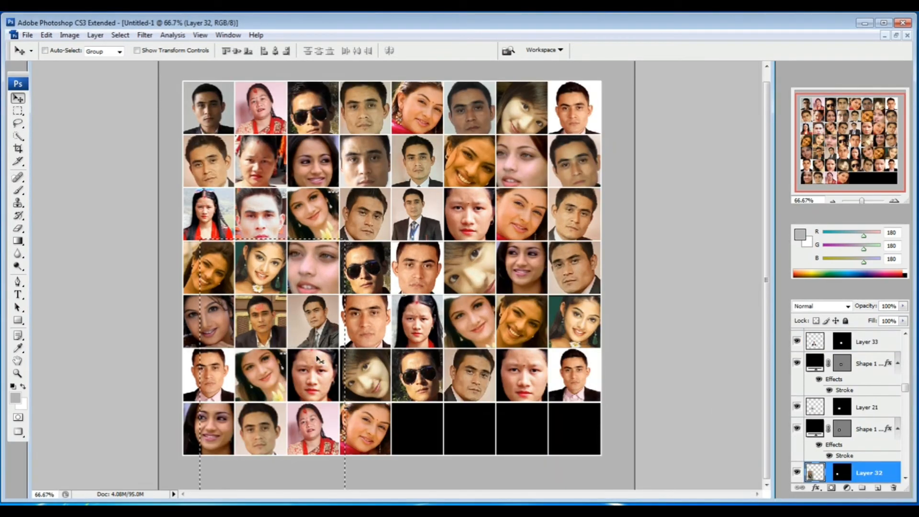
pyautogui.rightClick(421, 429)
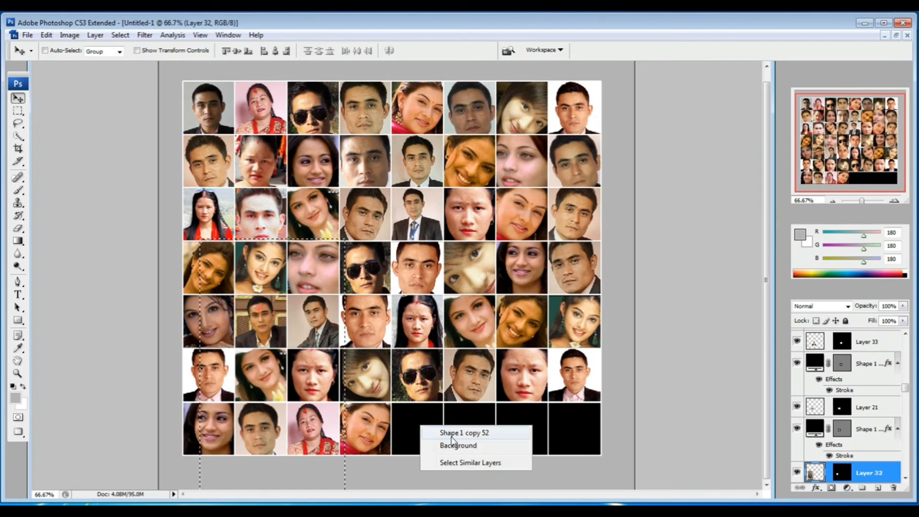
pyautogui.click(445, 433)
pyautogui.keyDown('ctrl'); pyautogui.click(819, 342); pyautogui.keyUp('ctrl')
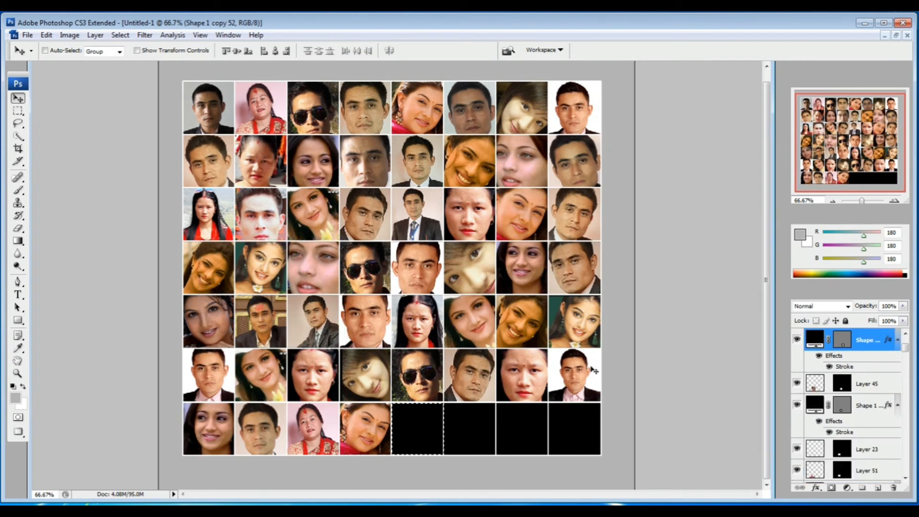
pyautogui.hotkey('ctrl', 'shift', 'v')
# Scale the pasted Layer 55 photo proportionally to about 90.2% and move it down so the man's head and shoulders fill the square
pyautogui.hotkey('ctrl', 't')
pyautogui.moveTo(461, 393); pyautogui.dragTo(457, 486)
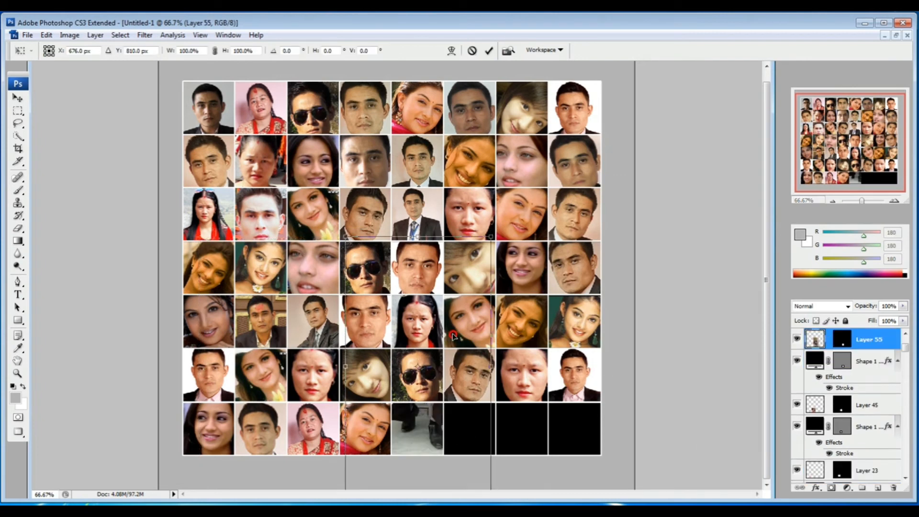
pyautogui.moveTo(487, 323); pyautogui.dragTo(477, 342)
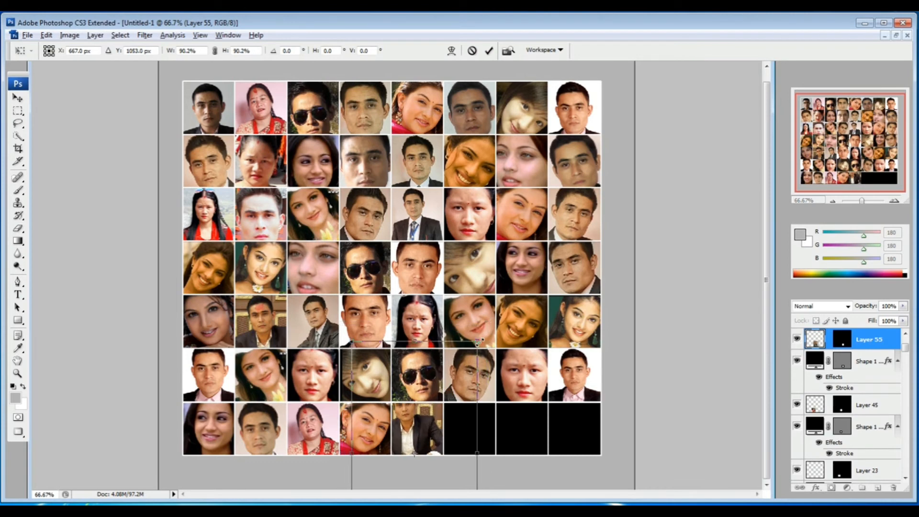
pyautogui.moveTo(448, 385); pyautogui.dragTo(454, 399)
pyautogui.press('Return')
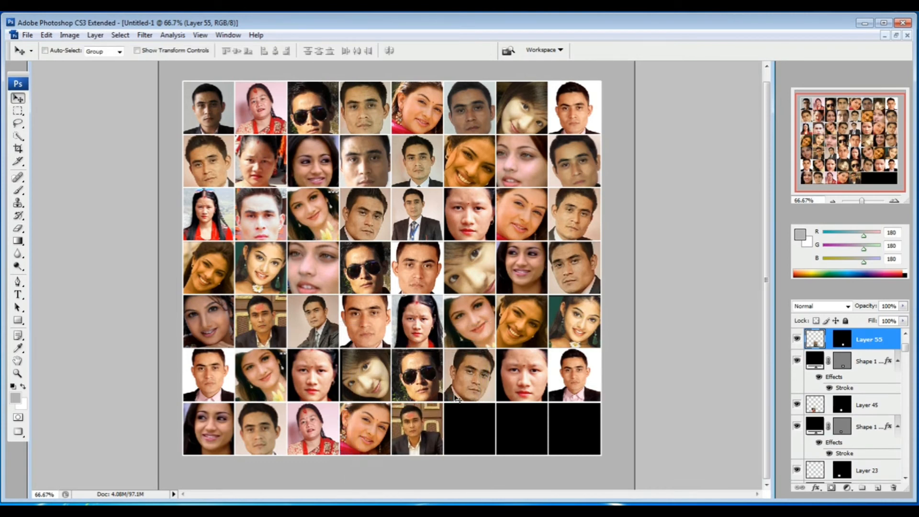
# Open the photo 0 (55), paste it into Shape 1 copy 53, the last row's sixth square, and fit the girl's face inside
pyautogui.rightClick(471, 421)
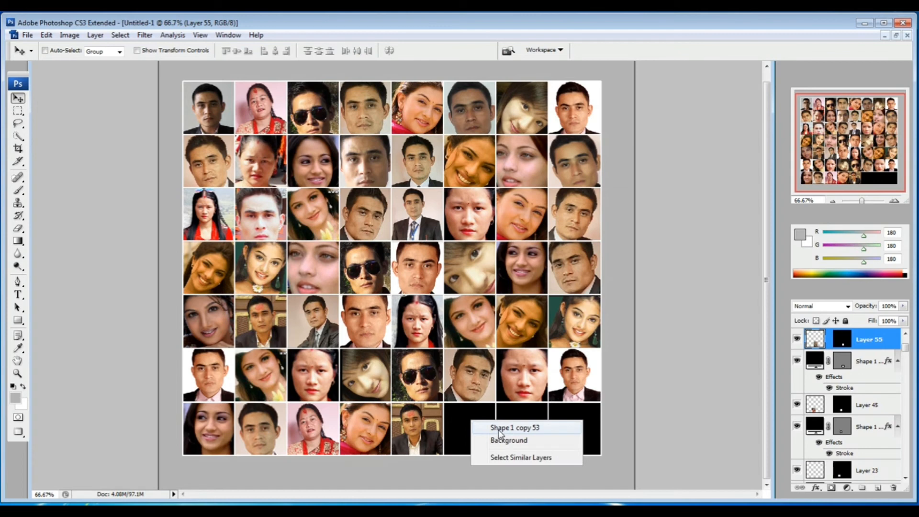
pyautogui.click(500, 427)
pyautogui.keyDown('ctrl'); pyautogui.click(821, 345); pyautogui.keyUp('ctrl')
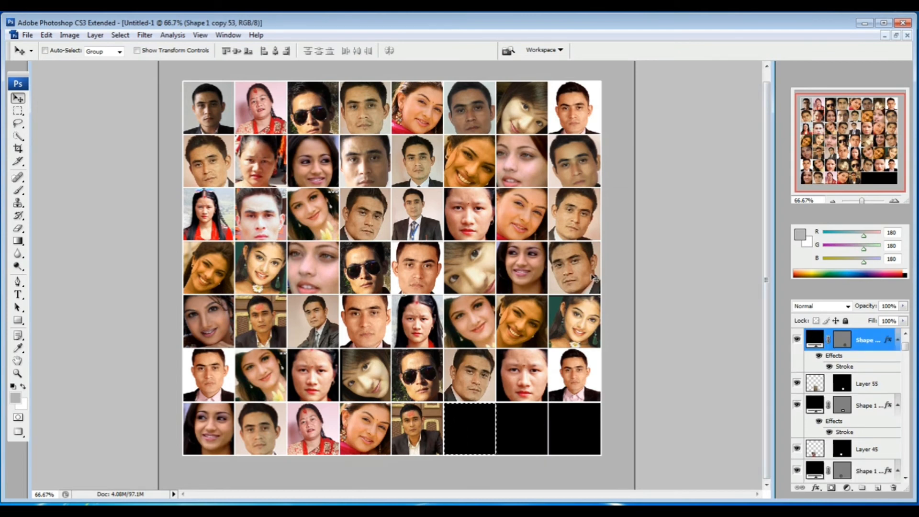
pyautogui.hotkey('ctrl', 'o')
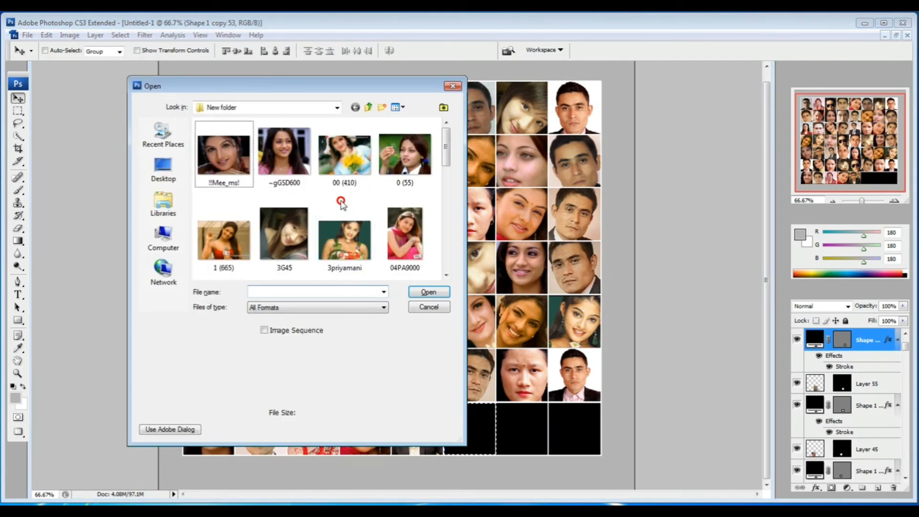
pyautogui.doubleClick(421, 179)
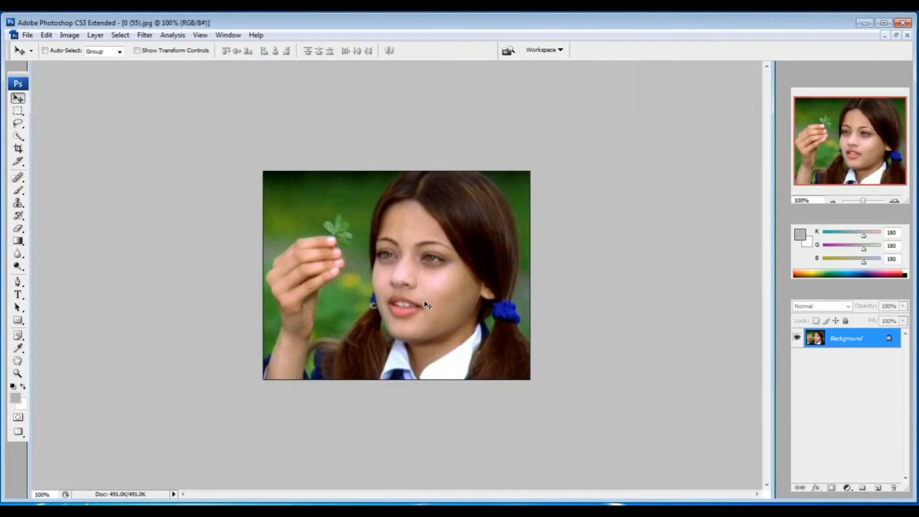
pyautogui.hotkey('ctrl', 'a')
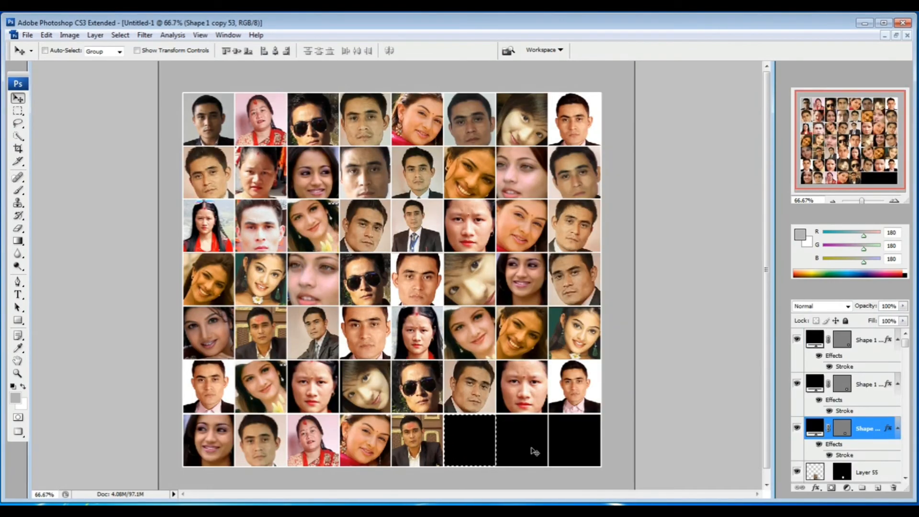
pyautogui.hotkey('ctrl', 'v')
pyautogui.hotkey('ctrl', 't')
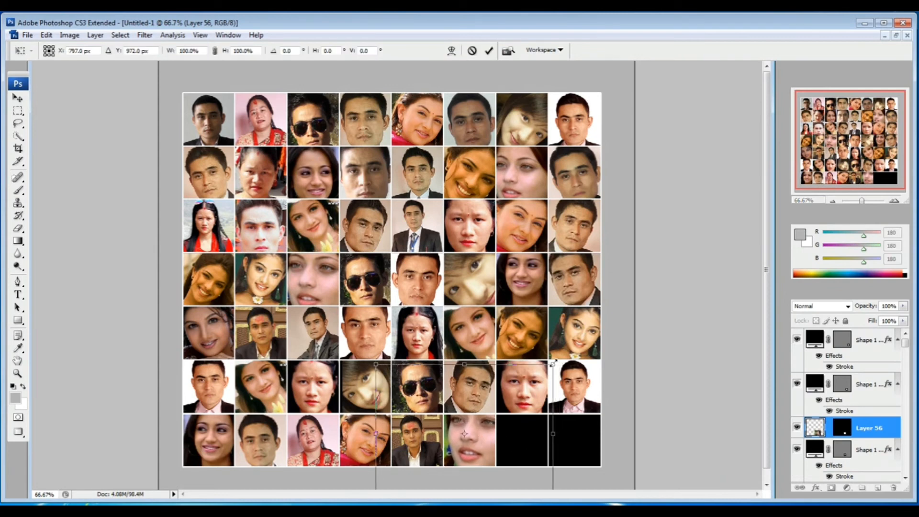
pyautogui.press('Return')
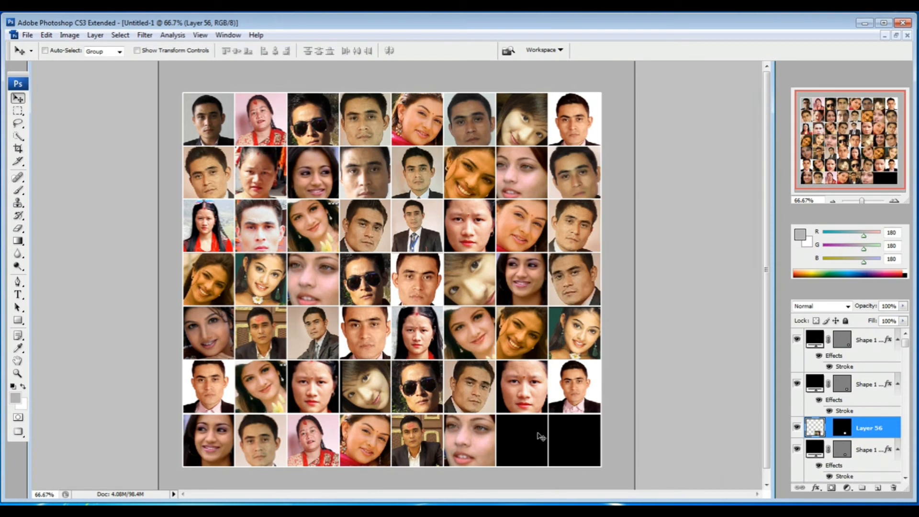
# Open the photo 20190706_080106, copy it and paste it into Shape 1 copy 54, the seventh square of the last row
pyautogui.rightClick(537, 432)
pyautogui.click(557, 442)
pyautogui.keyDown('ctrl'); pyautogui.click(813, 392); pyautogui.keyUp('ctrl')
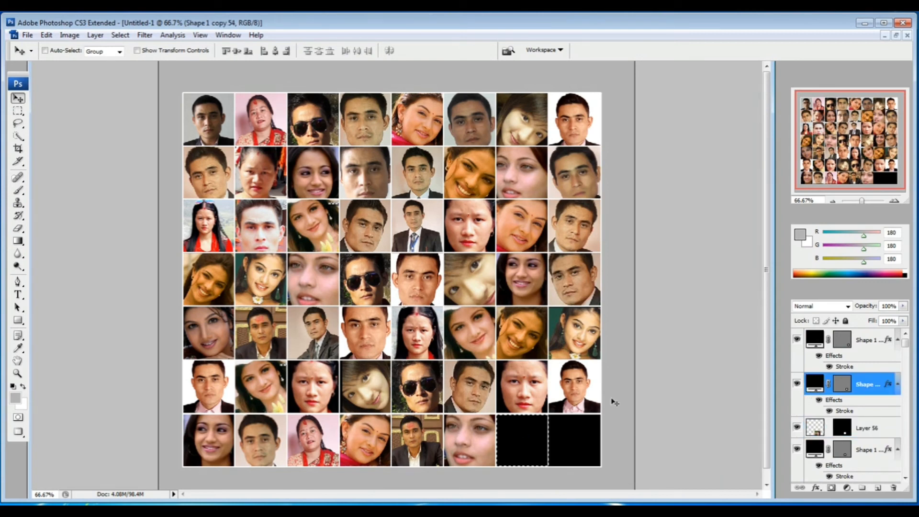
pyautogui.hotkey('ctrl', 'o')
pyautogui.click(277, 236)
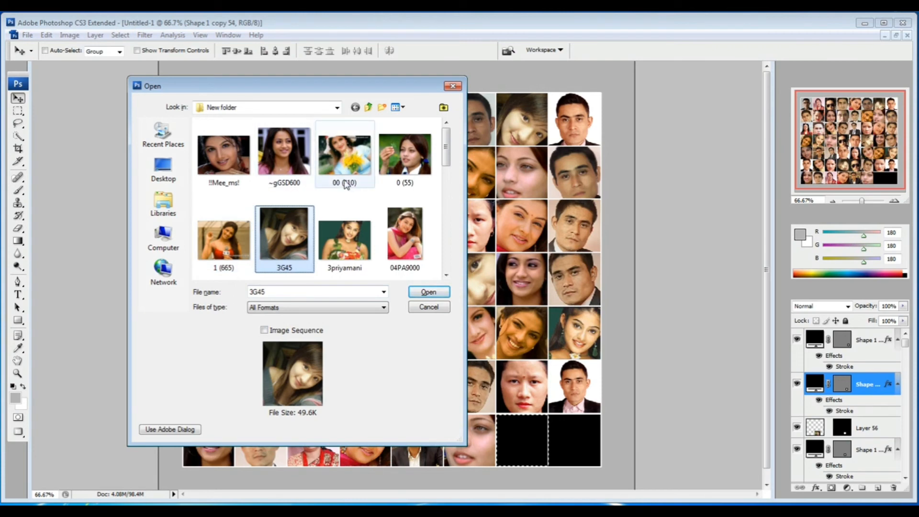
pyautogui.scroll(-5, 345, 182)
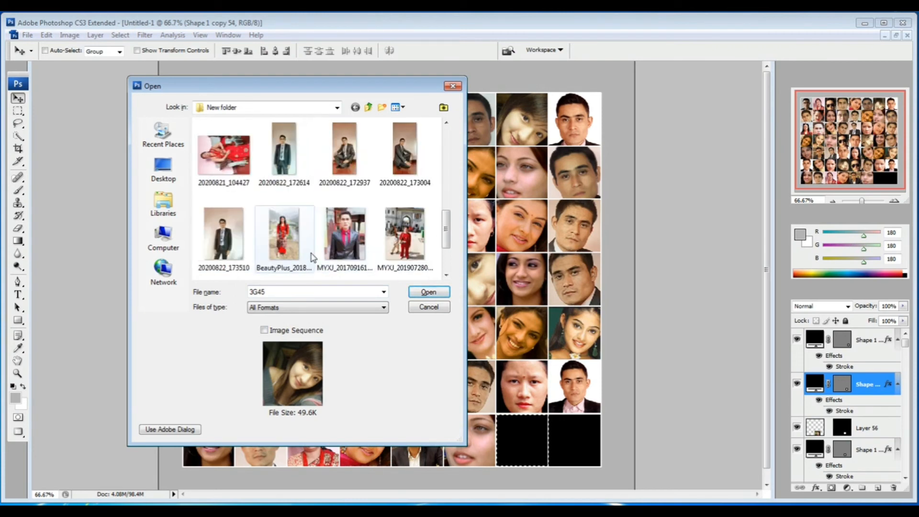
pyautogui.scroll(1, 309, 256)
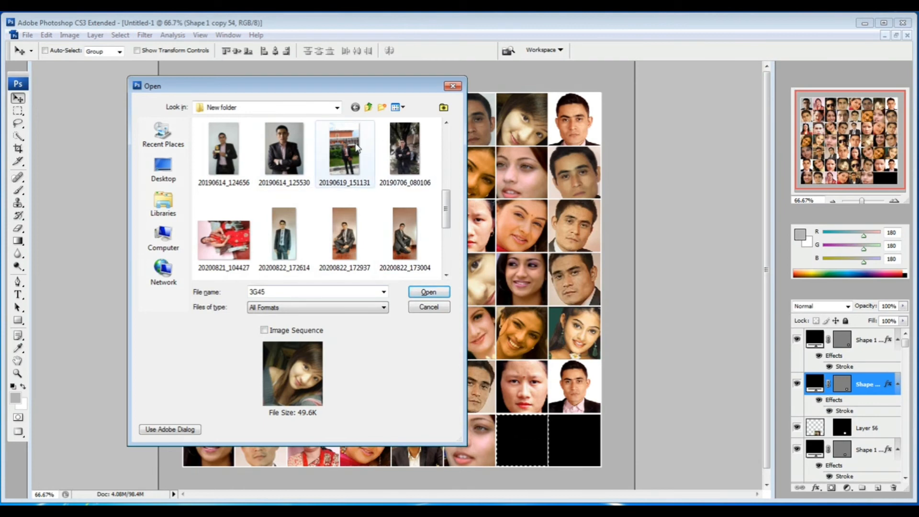
pyautogui.doubleClick(398, 150)
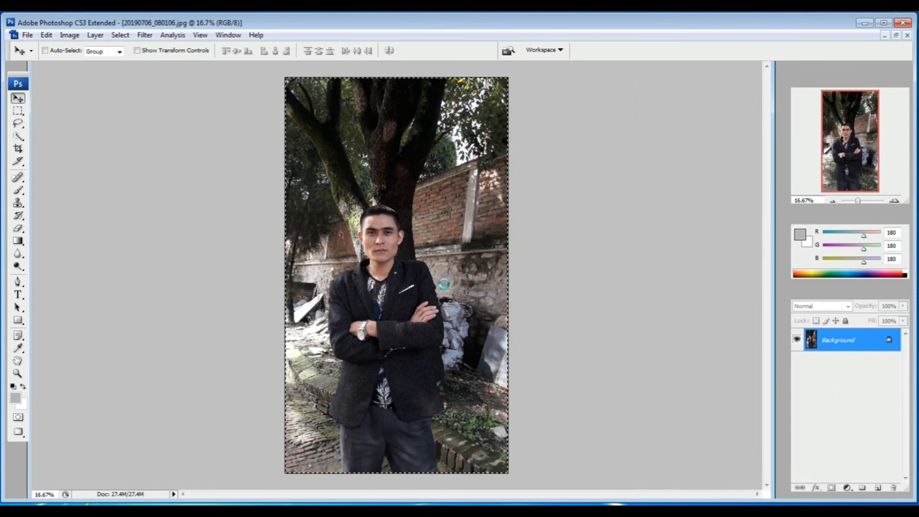
pyautogui.hotkey('ctrl', 'w')
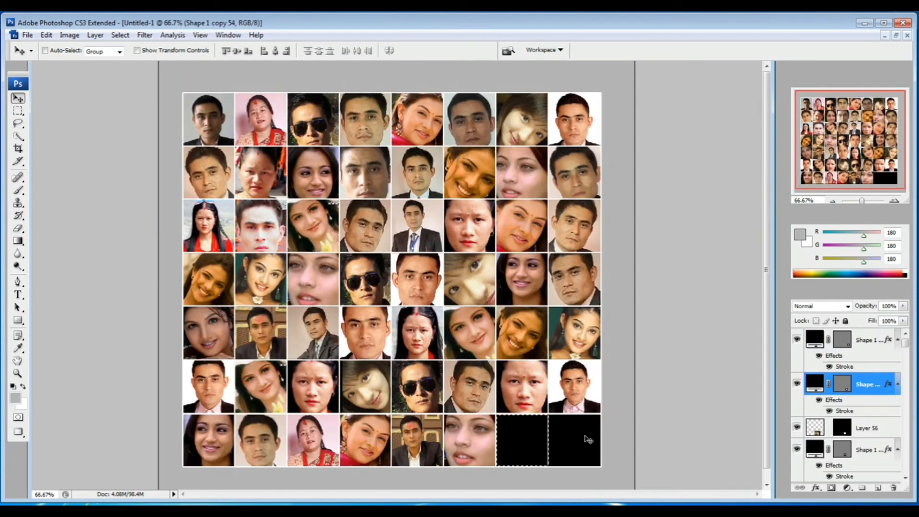
pyautogui.hotkey('ctrl', 'shift', 'v')
# Scale the pasted Layer 57 photo proportionally to about 20.4% and position the man's head and shoulders inside the last row's seventh square
pyautogui.hotkey('ctrl', 't')
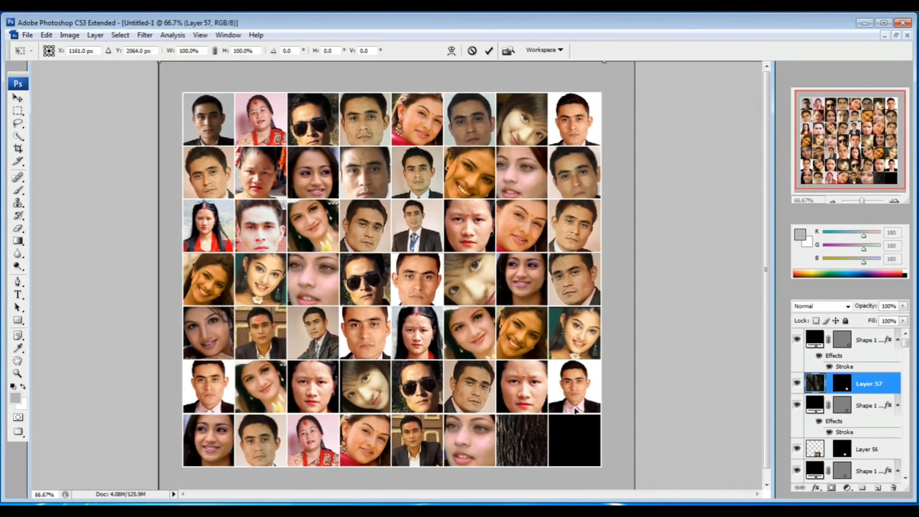
pyautogui.hotkey('ctrl', '-')
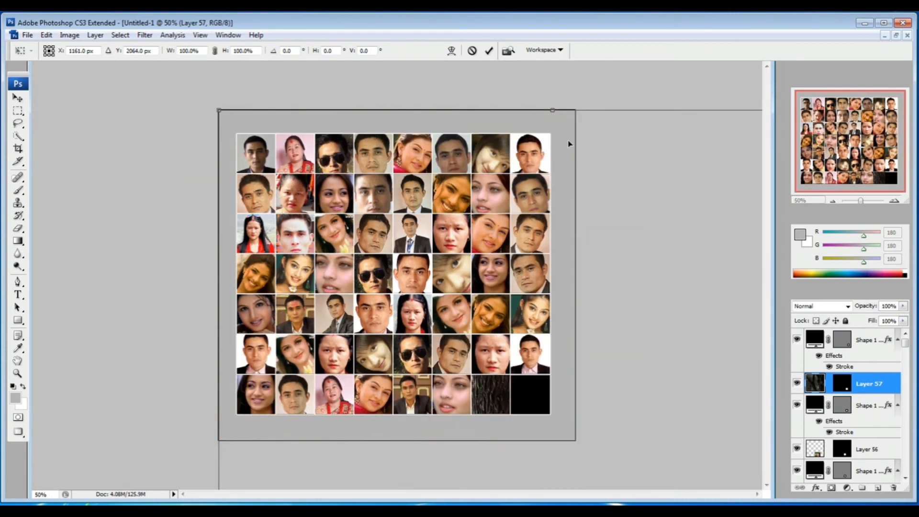
pyautogui.moveTo(218, 111); pyautogui.dragTo(404, 435)
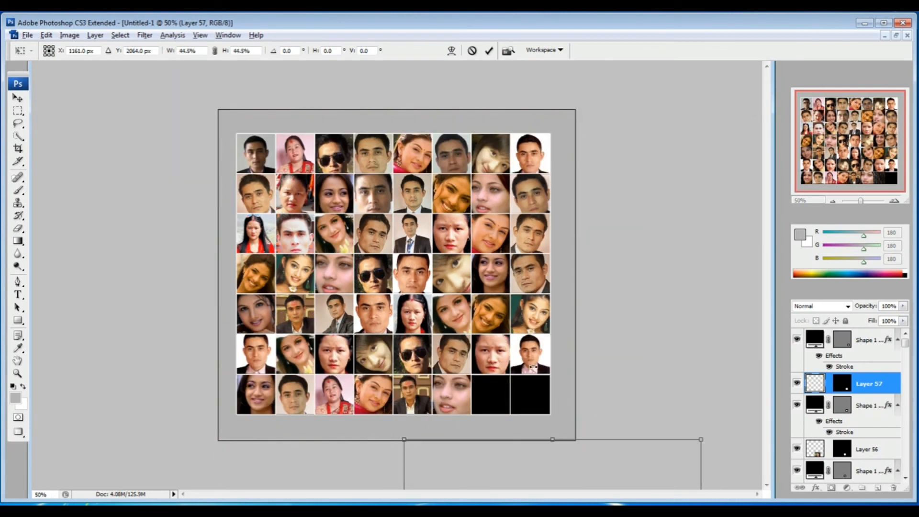
pyautogui.moveTo(546, 447); pyautogui.dragTo(564, 310)
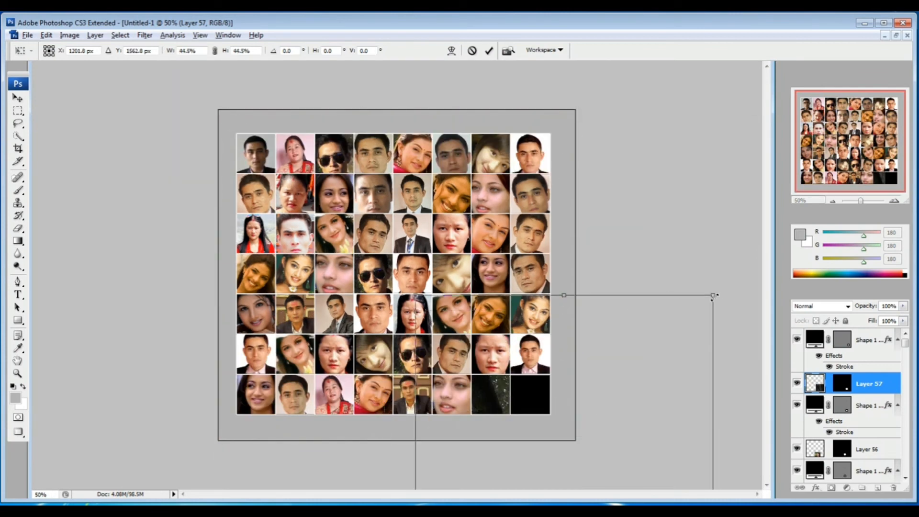
pyautogui.moveTo(714, 296); pyautogui.dragTo(621, 402)
pyautogui.moveTo(582, 464); pyautogui.dragTo(521, 400)
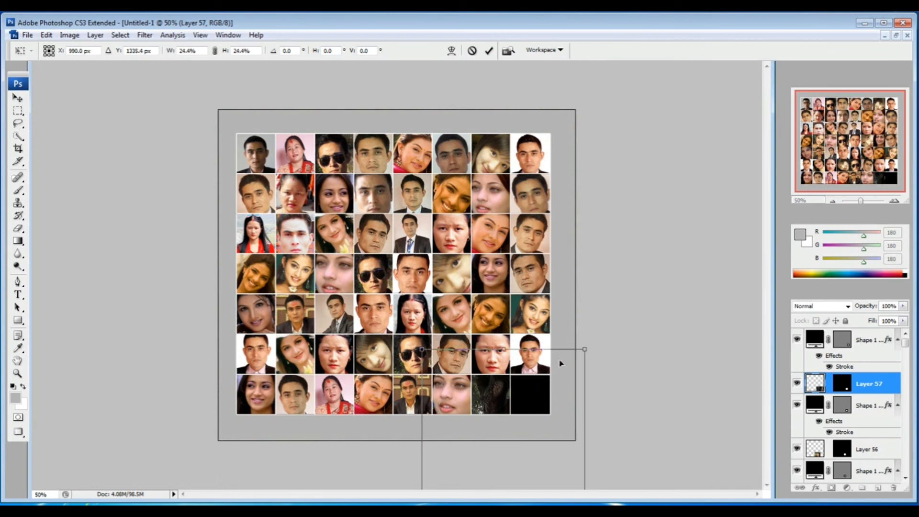
pyautogui.moveTo(590, 345); pyautogui.dragTo(557, 377)
pyautogui.moveTo(512, 436); pyautogui.dragTo(509, 373)
pyautogui.moveTo(553, 315); pyautogui.dragTo(566, 296)
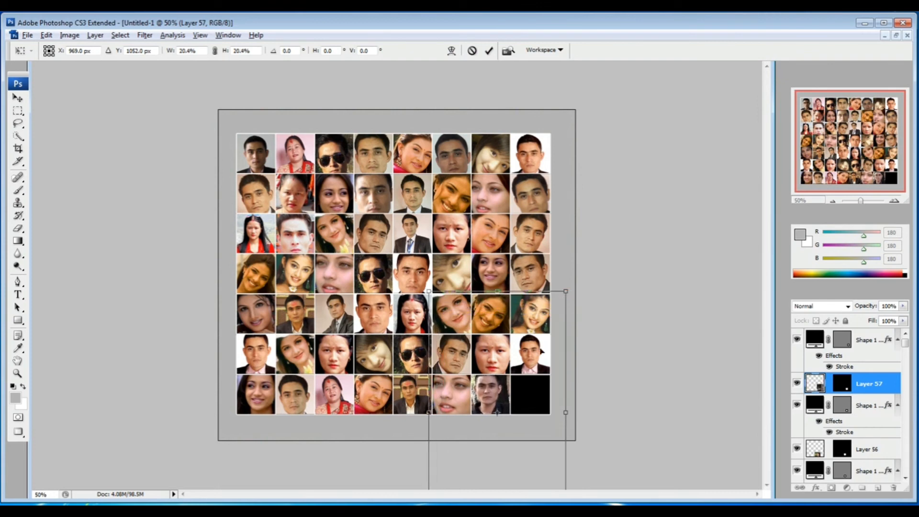
pyautogui.press('Return')
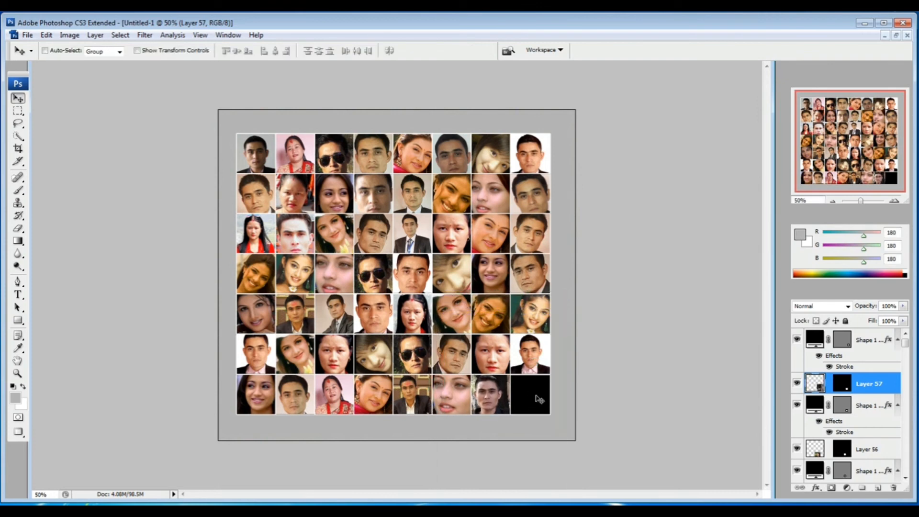
# Load the outline of Shape 1 copy 55, the last row's eighth square, as a selection and open the photo 20190619_151131
pyautogui.rightClick(536, 395)
pyautogui.click(570, 402)
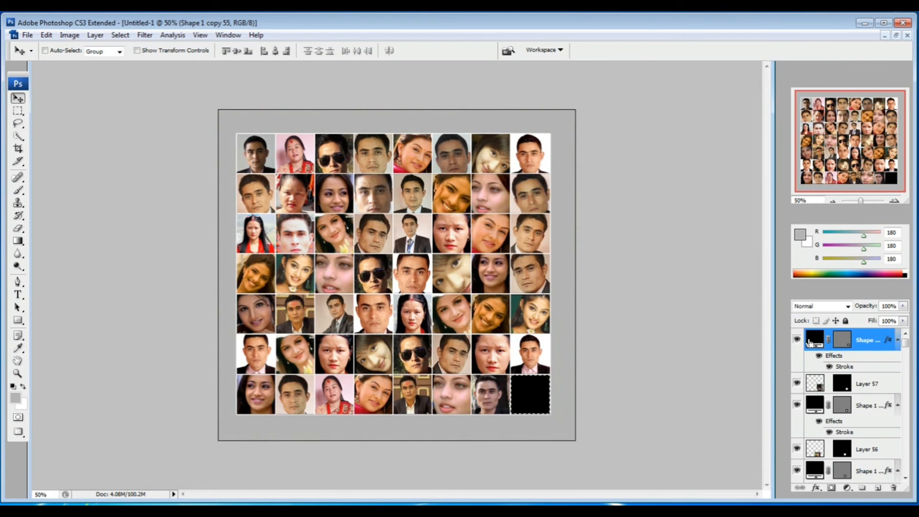
pyautogui.keyDown('ctrl'); pyautogui.click(814, 340); pyautogui.keyUp('ctrl')
pyautogui.hotkey('ctrl', 'o')
pyautogui.click(228, 249)
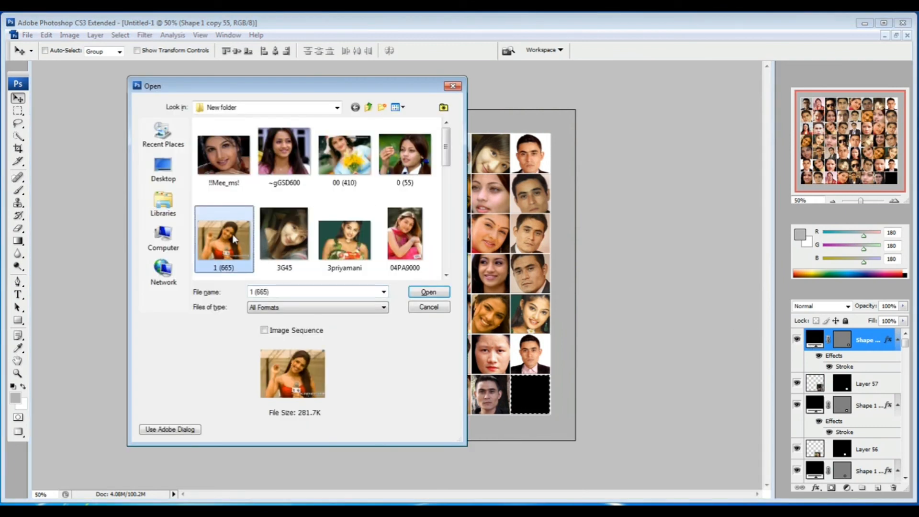
pyautogui.scroll(-1, 229, 249)
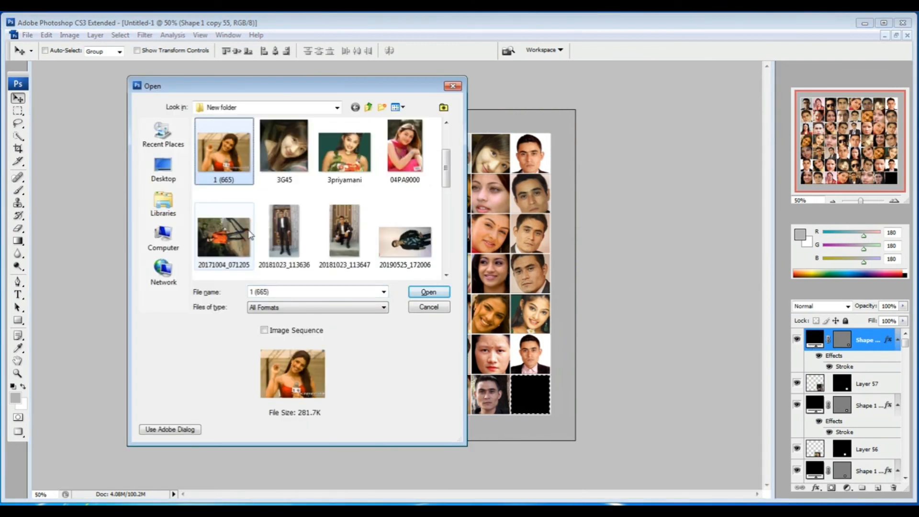
pyautogui.scroll(-1, 352, 225)
pyautogui.click(346, 229)
pyautogui.doubleClick(346, 228)
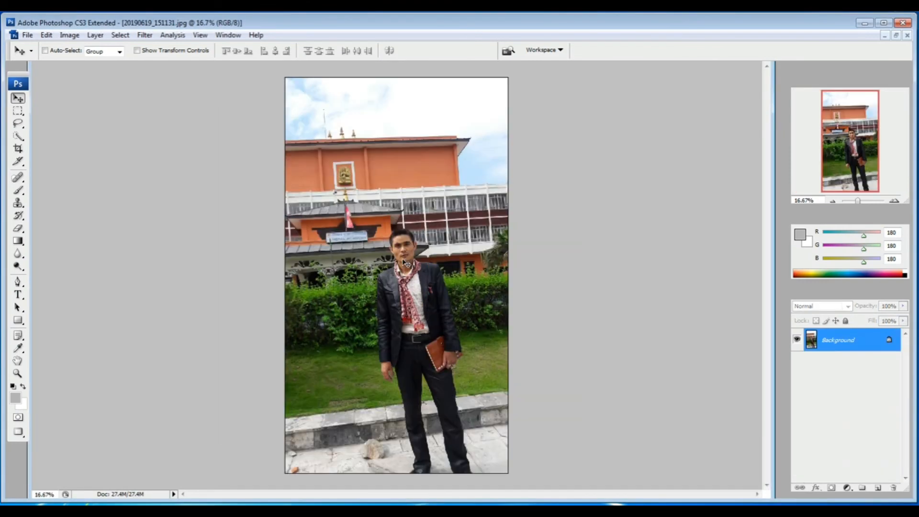
# Copy the whole 20190619_151131 photo and paste it into the selected last square of the grid
pyautogui.hotkey('ctrl', 'a')
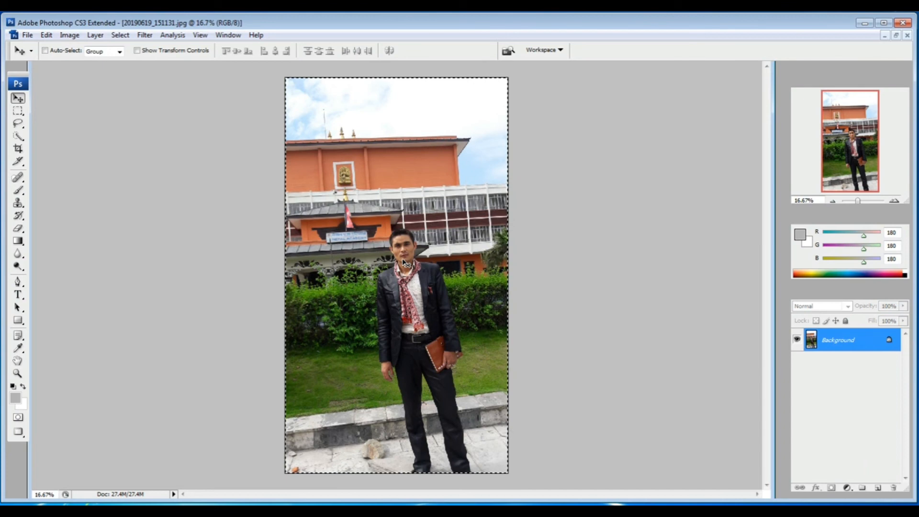
pyautogui.hotkey('ctrl', 'Tab')
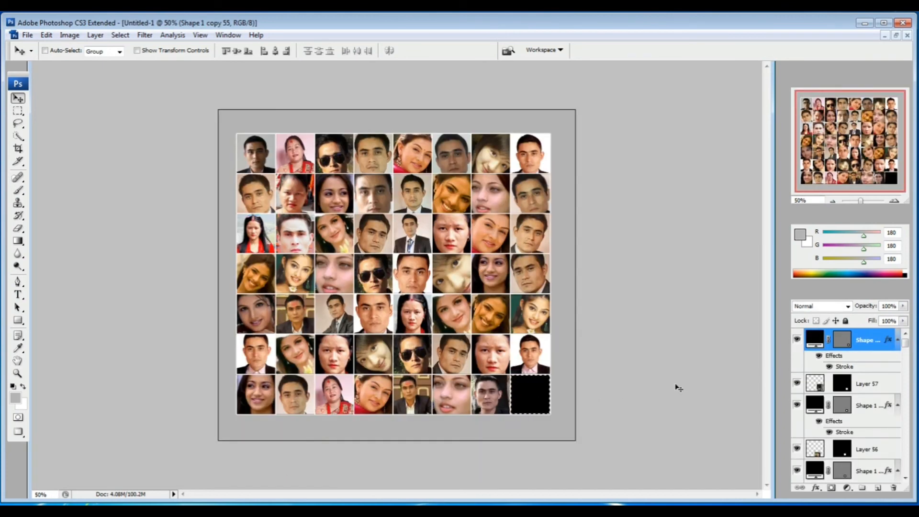
pyautogui.hotkey('ctrl', 'shift', 'v')
# Scale the pasted Layer 58 photo proportionally to 36%
pyautogui.hotkey('ctrl', 't')
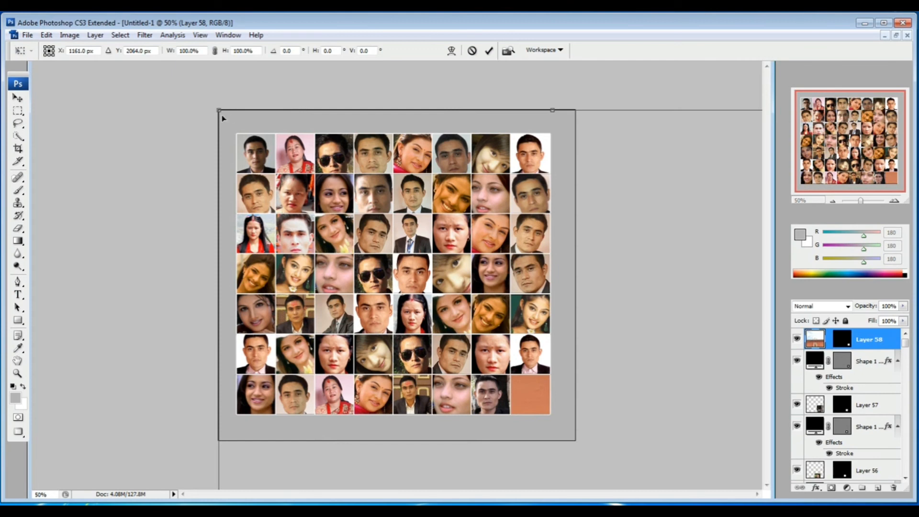
pyautogui.moveTo(219, 112); pyautogui.dragTo(569, 464)
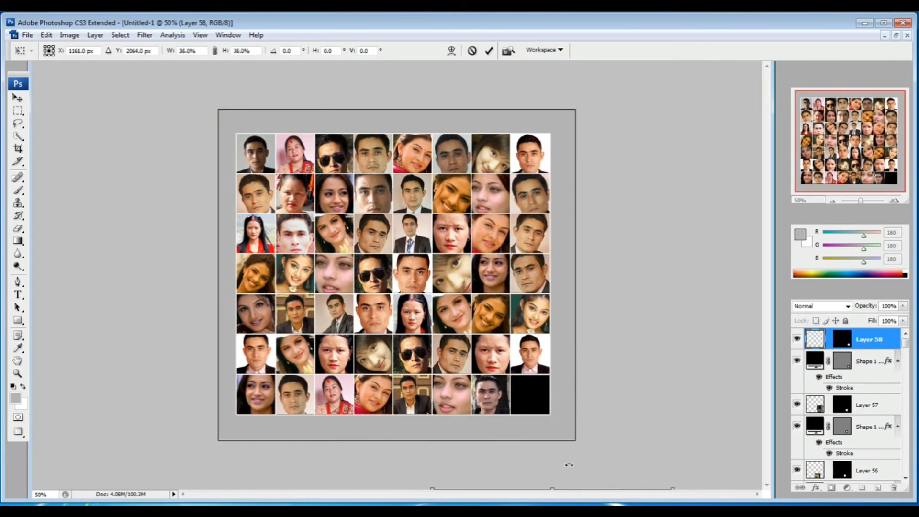
pyautogui.press('Return')
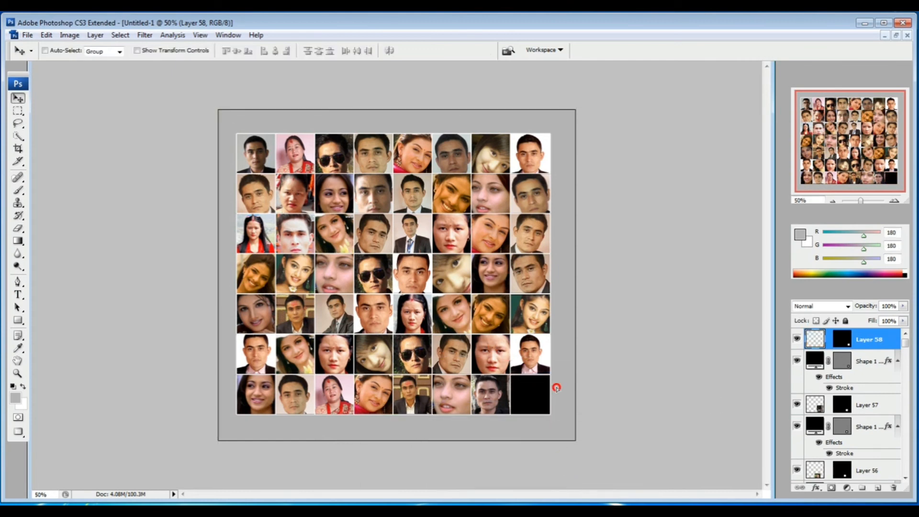
# Reposition the Layer 58 photo and nudge it sideways so the man's face and shoulders fill the last square
pyautogui.moveTo(554, 384); pyautogui.dragTo(505, 289)
pyautogui.hotkey('ctrl', 't')
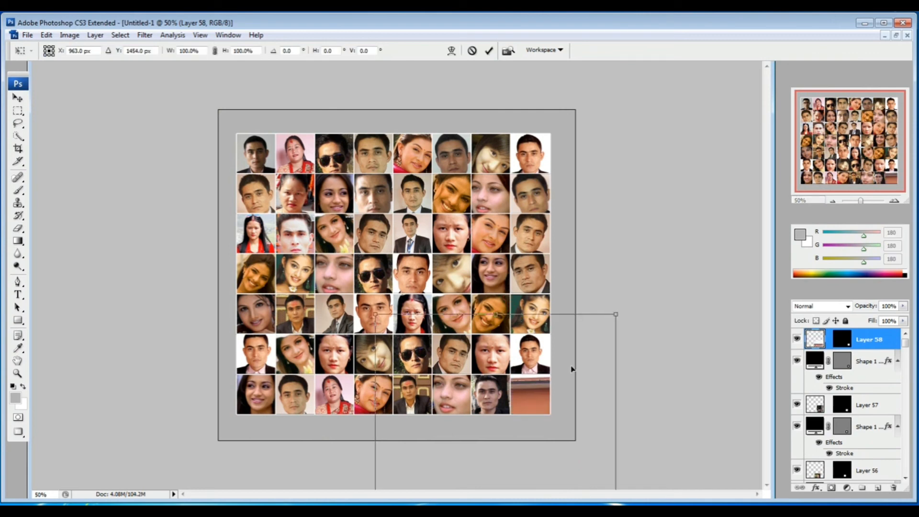
pyautogui.moveTo(573, 369); pyautogui.dragTo(602, 267)
pyautogui.press('Return')
pyautogui.press('Right')
pyautogui.press('Right')
pyautogui.press('Right')
pyautogui.press('Right')
pyautogui.press('Right')
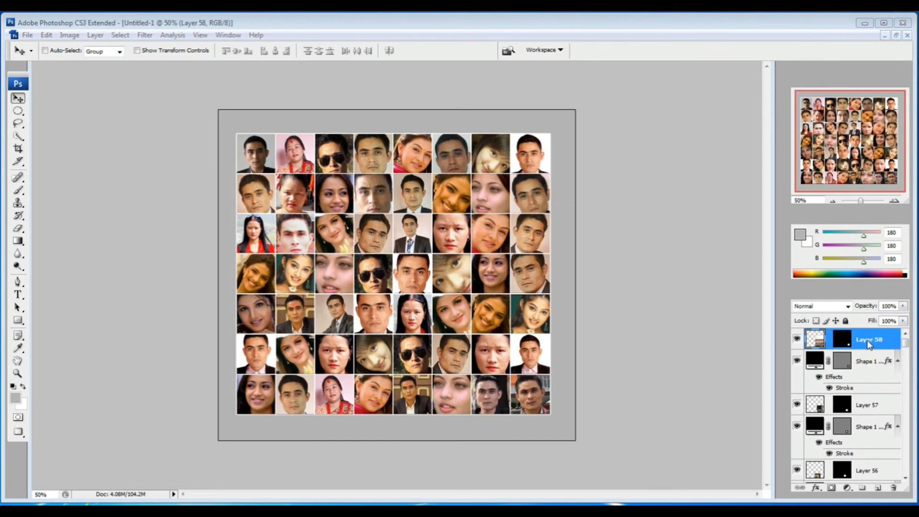
# Select every layer from Layer 58 down to Shape 1, leaving out the Background, and merge them into one layer
pyautogui.scroll(-10, 869, 364)
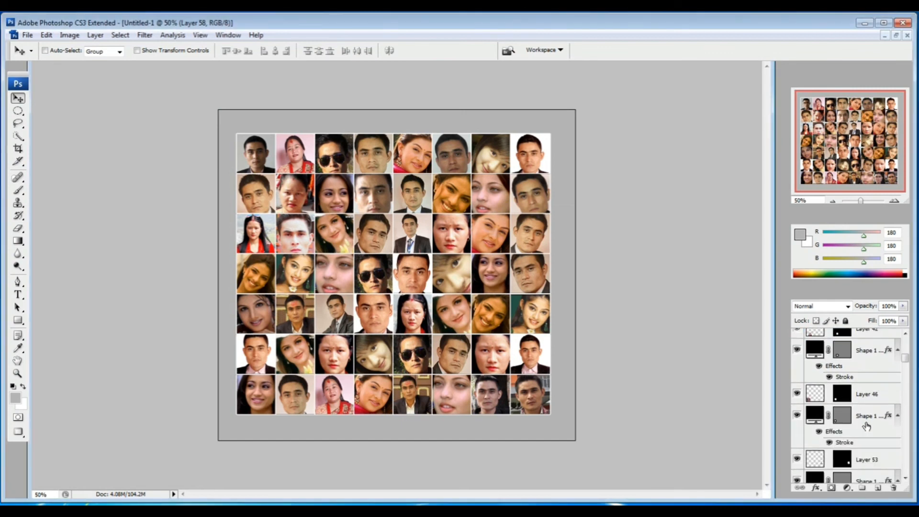
pyautogui.scroll(-5, 867, 426)
pyautogui.moveTo(905, 378); pyautogui.dragTo(908, 479)
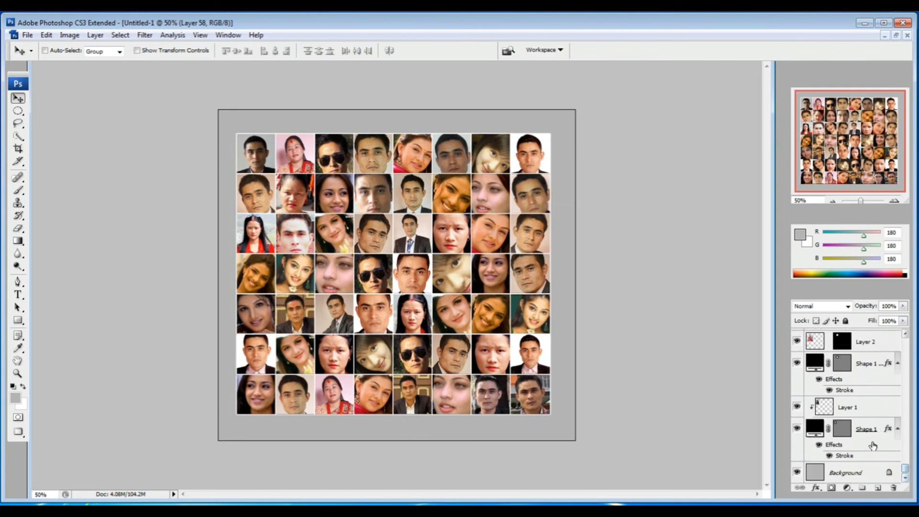
pyautogui.keyDown('shift'); pyautogui.click(861, 431); pyautogui.keyUp('shift')
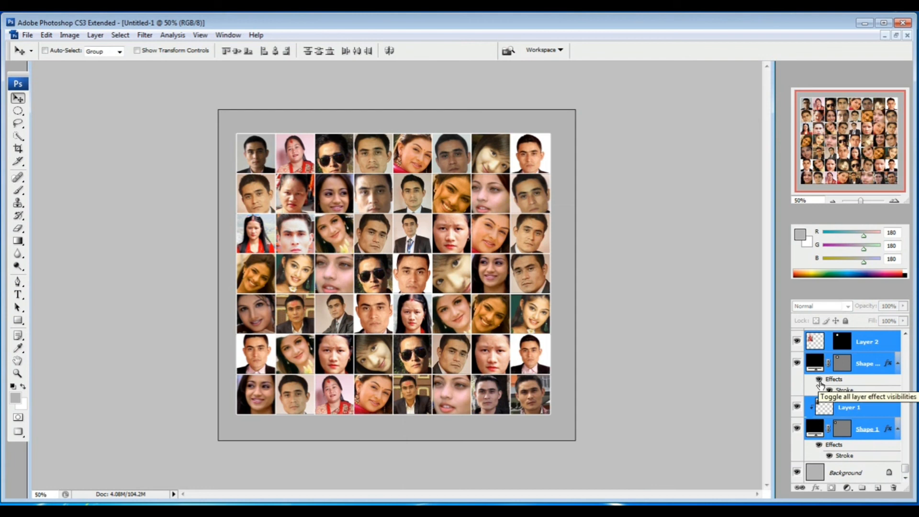
pyautogui.hotkey('ctrl', 'e')
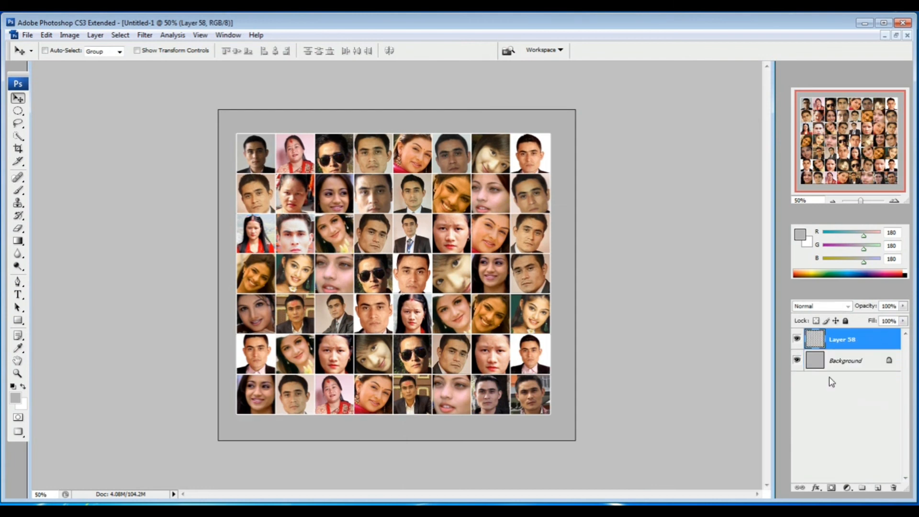
pyautogui.click(468, 273)
pyautogui.moveTo(469, 273); pyautogui.dragTo(430, 269)
pyautogui.hotkey('ctrl', 'z')
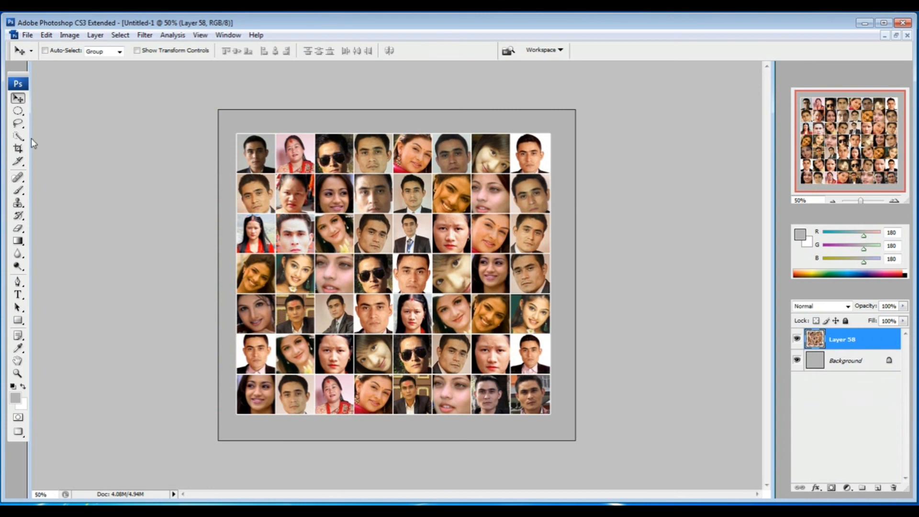
# Select a large circle in the middle of the photo grid with the Elliptical Marquee and apply the Spherize filter at 100% in Normal mode
pyautogui.moveTo(18, 111); pyautogui.dragTo(81, 120)
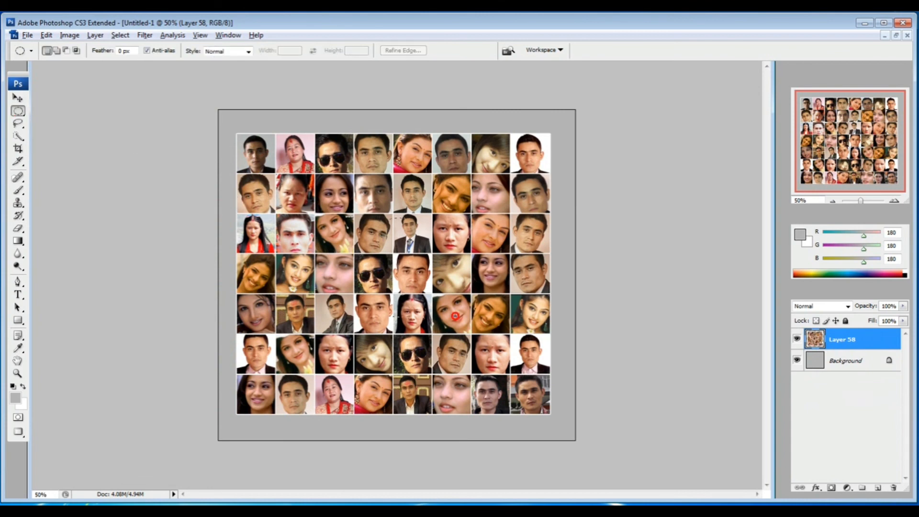
pyautogui.moveTo(455, 316); pyautogui.dragTo(589, 406)
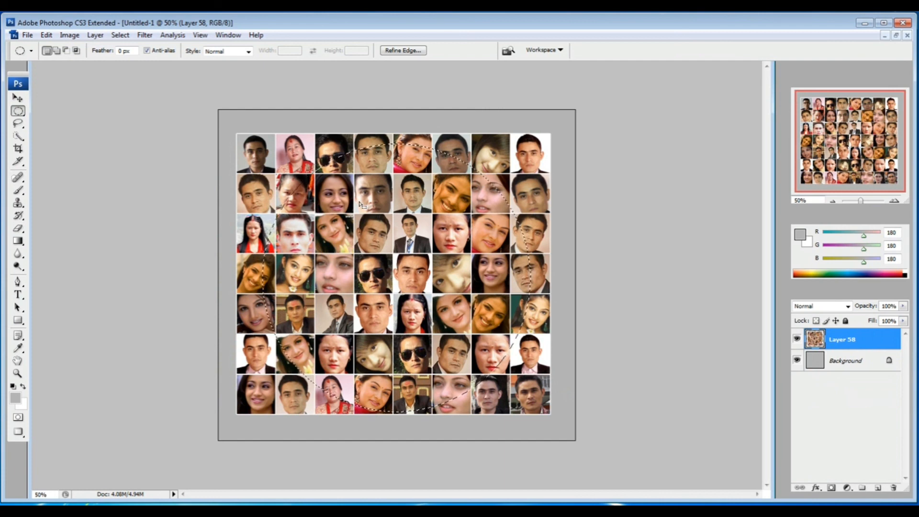
pyautogui.click(145, 36)
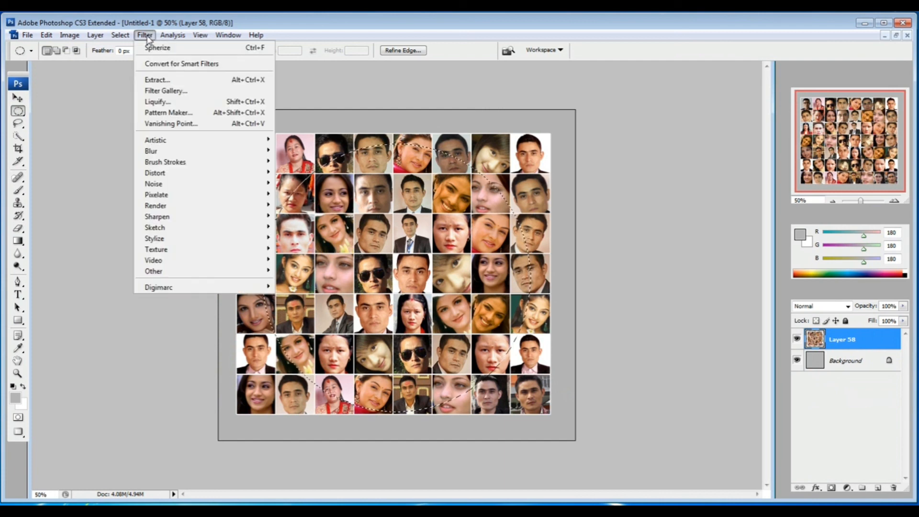
pyautogui.moveTo(235, 179)
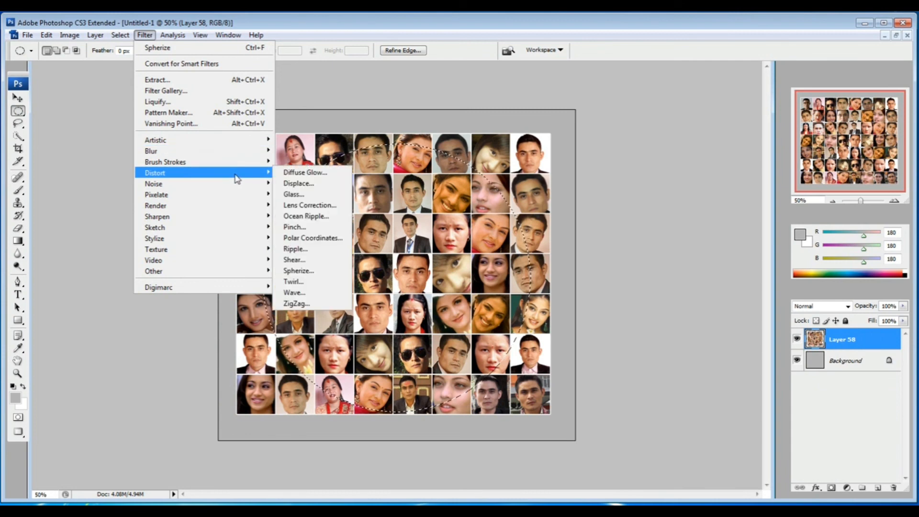
pyautogui.click(330, 271)
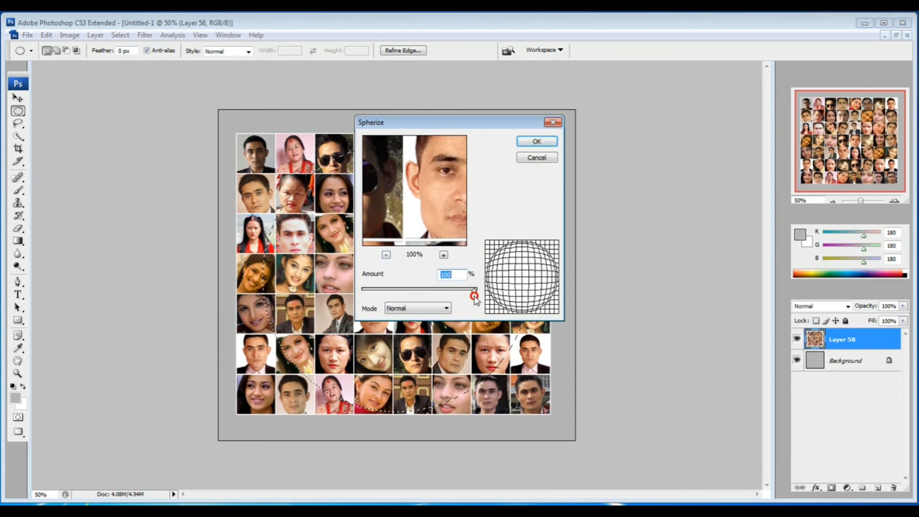
pyautogui.click(536, 141)
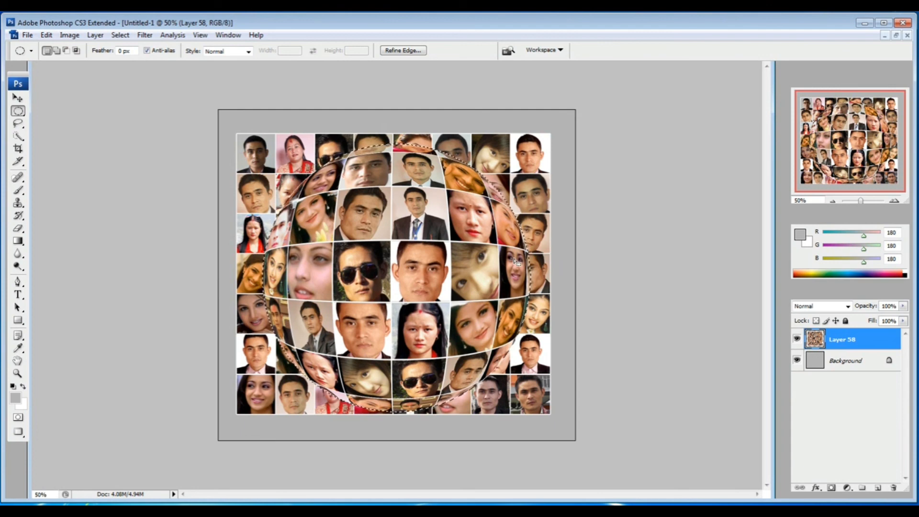
# Invert the circular selection, delete the photos outside the sphere, and deselect
pyautogui.hotkey('ctrl', 'shift', 'i')
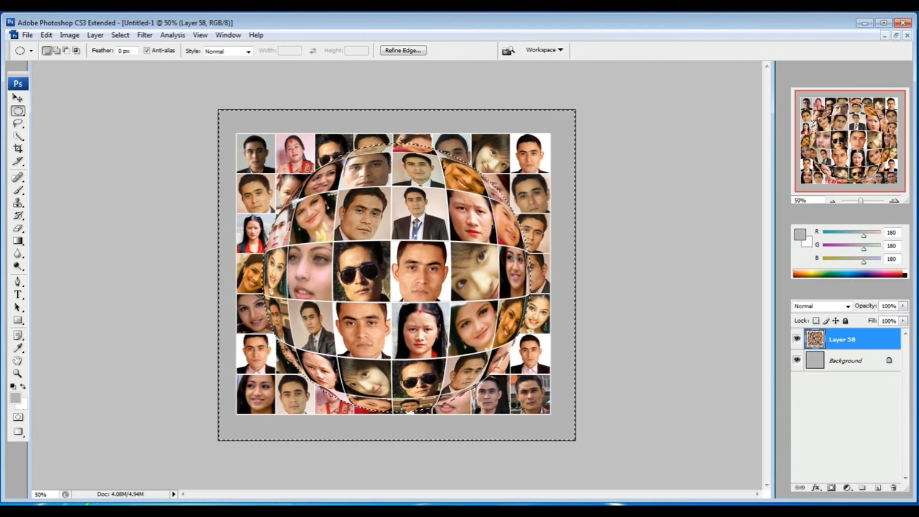
pyautogui.press('Delete')
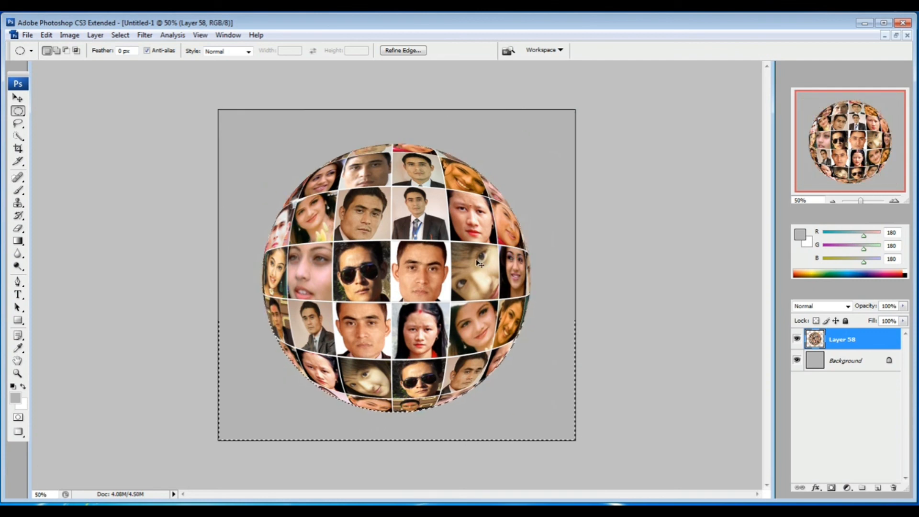
pyautogui.hotkey('ctrl', 'd')
pyautogui.press('v')
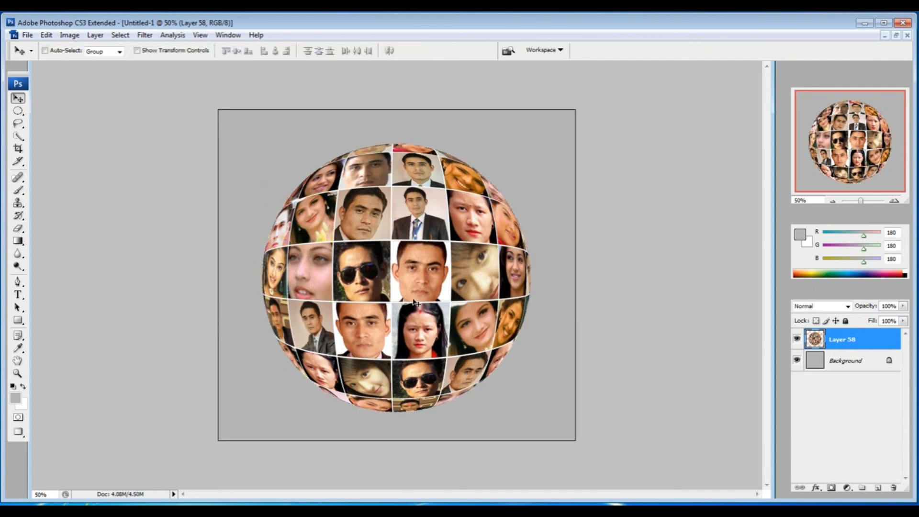
# Scale the photo globe down to about two-thirds of its size and place it in the upper middle of the page
pyautogui.moveTo(395, 285); pyautogui.dragTo(399, 285)
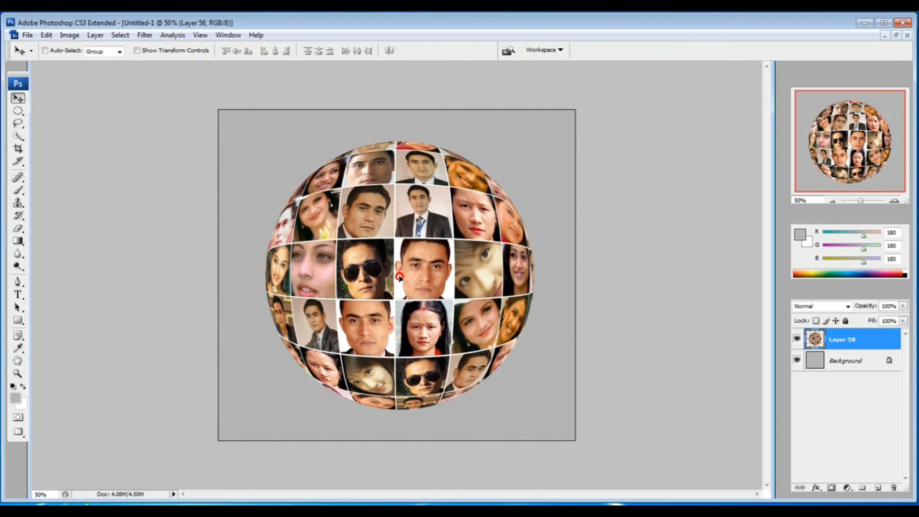
pyautogui.hotkey('ctrl', 't')
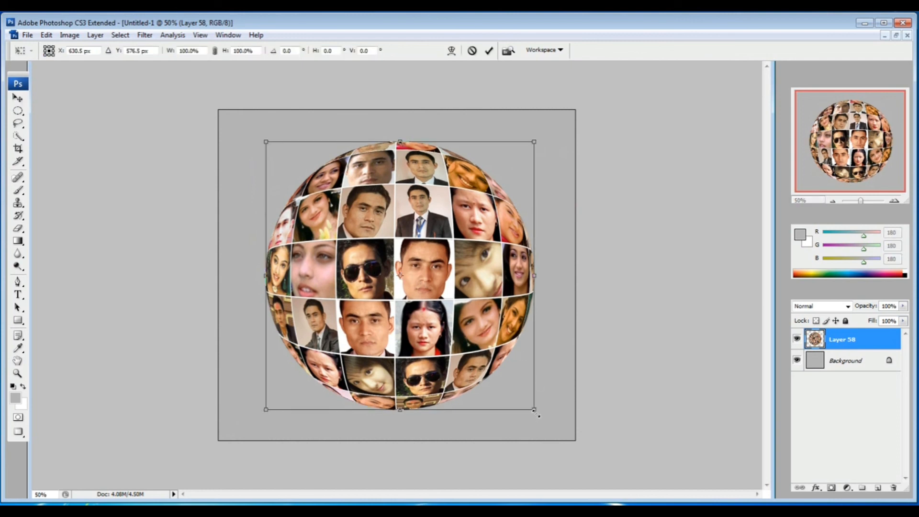
pyautogui.moveTo(534, 411); pyautogui.dragTo(455, 326)
pyautogui.moveTo(378, 259); pyautogui.dragTo(399, 240)
pyautogui.press('Return')
pyautogui.hotkey('ctrl', 't')
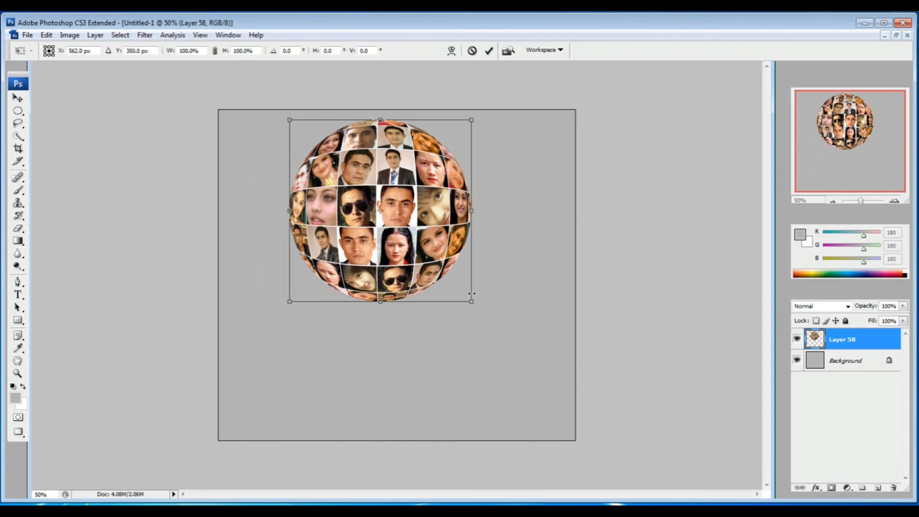
pyautogui.moveTo(471, 301); pyautogui.dragTo(465, 296)
pyautogui.press('Return')
# Rotate the photo globe clockwise by about 9.2° with Free Transform
pyautogui.moveTo(410, 229); pyautogui.dragTo(418, 353)
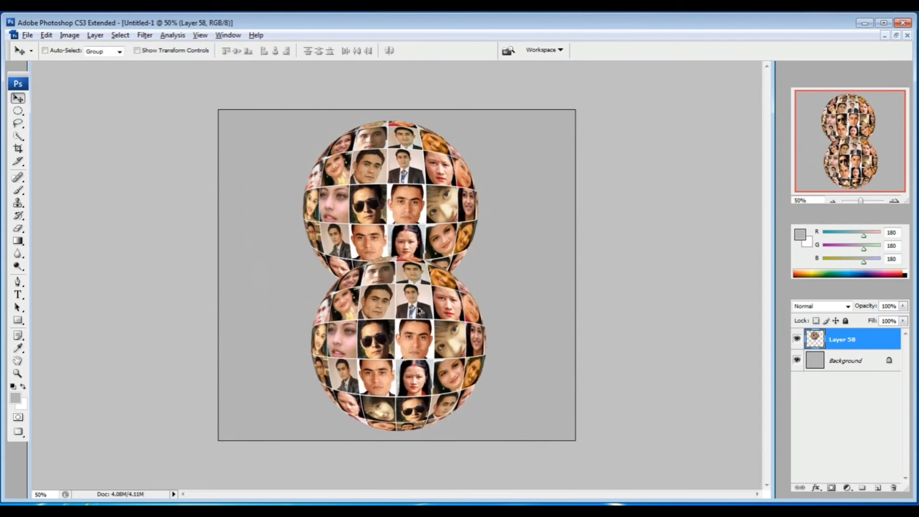
pyautogui.hotkey('ctrl', 'z')
pyautogui.hotkey('ctrl', 't')
pyautogui.moveTo(493, 159); pyautogui.dragTo(514, 172)
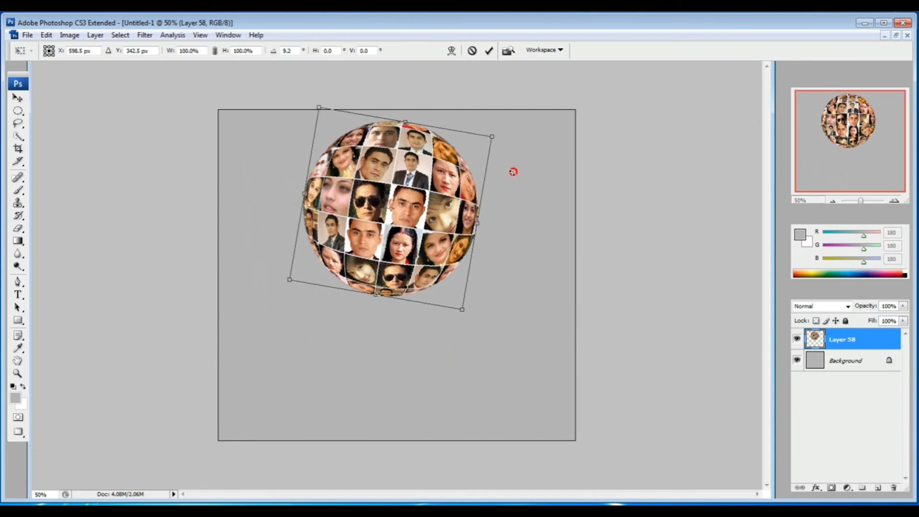
pyautogui.press('Return')
# Duplicate the tilted globe below the original, scale the copy to about 66.4%, and place it just under the large globe
pyautogui.moveTo(418, 197); pyautogui.dragTo(424, 336)
pyautogui.hotkey('ctrl', 't')
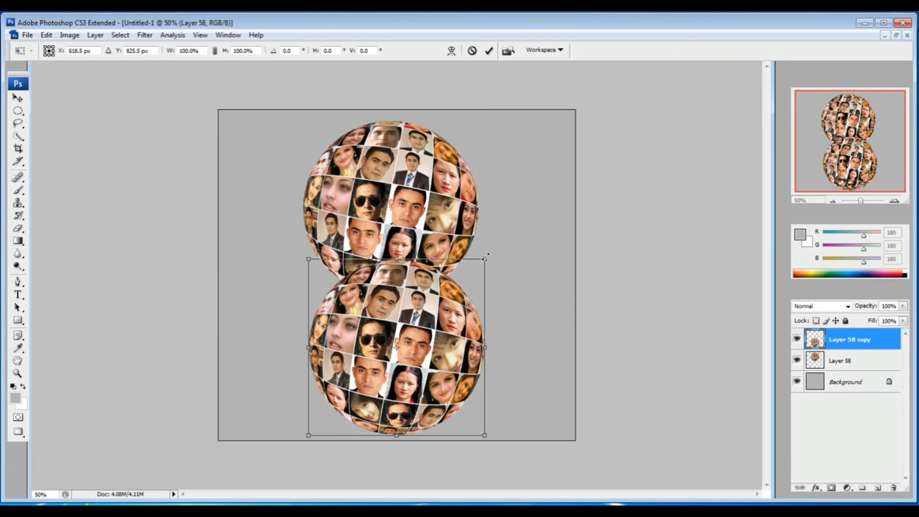
pyautogui.moveTo(486, 255); pyautogui.dragTo(427, 315)
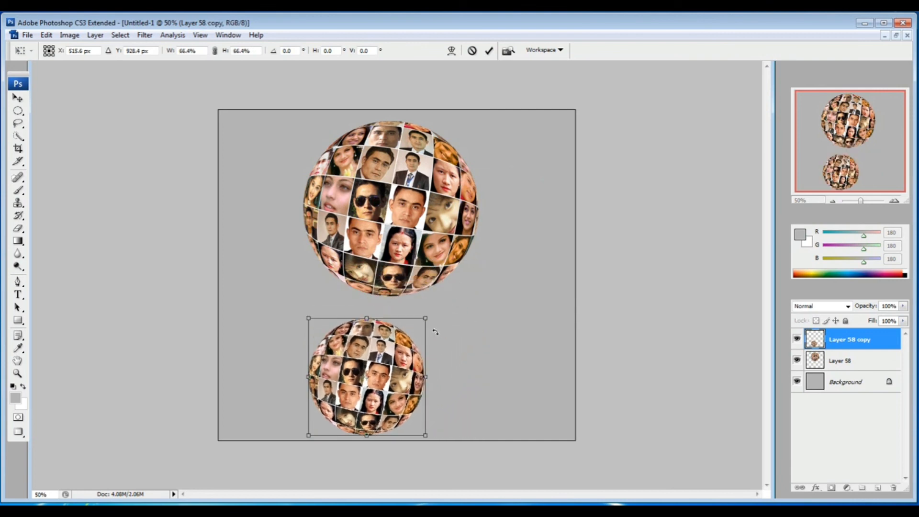
pyautogui.press('Return')
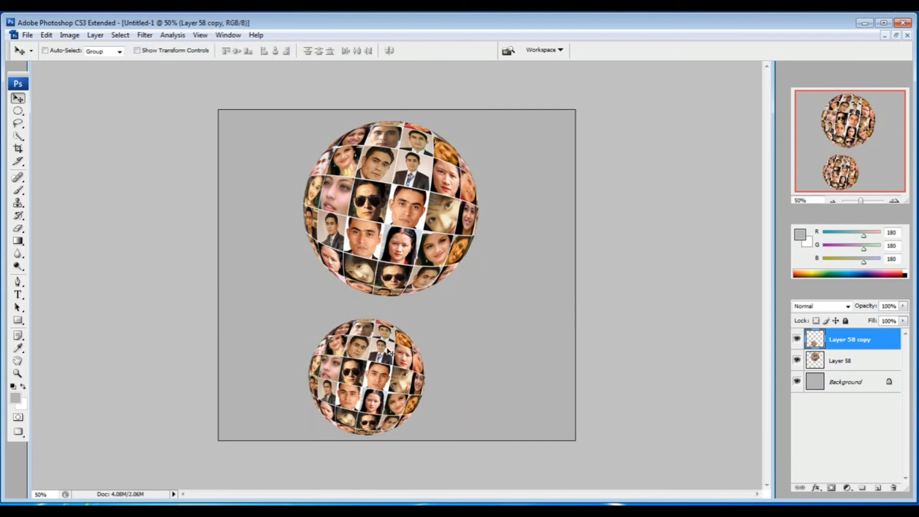
pyautogui.moveTo(387, 350); pyautogui.dragTo(411, 336)
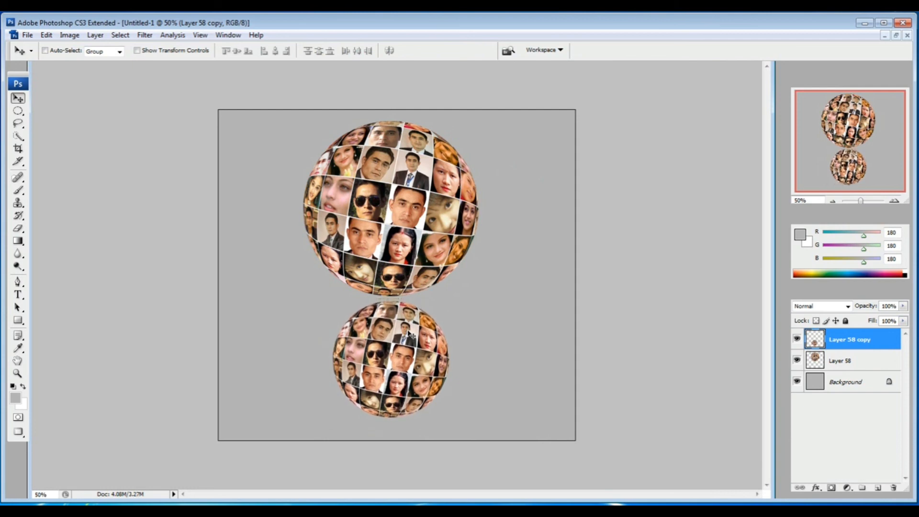
# Add a layer mask to the small globe copy and fade its lower half out with a vertical white-to-black linear gradient
pyautogui.click(832, 488)
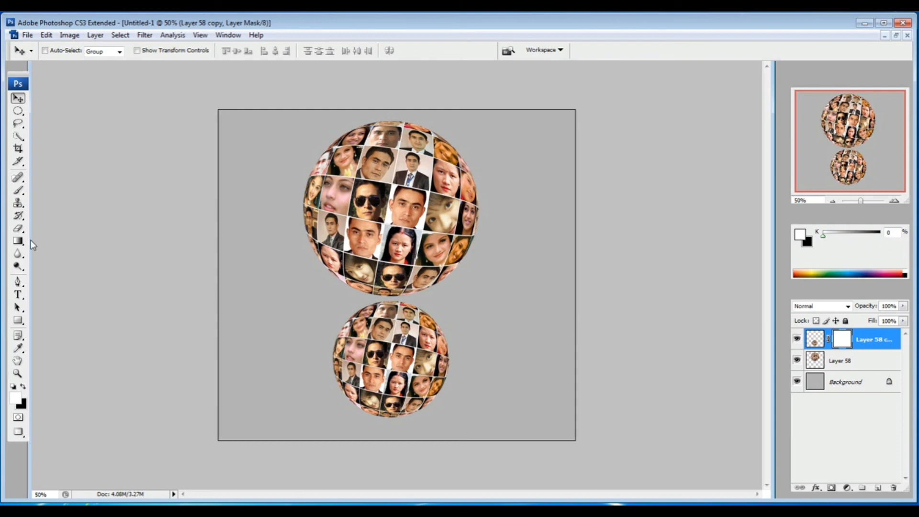
pyautogui.click(19, 241)
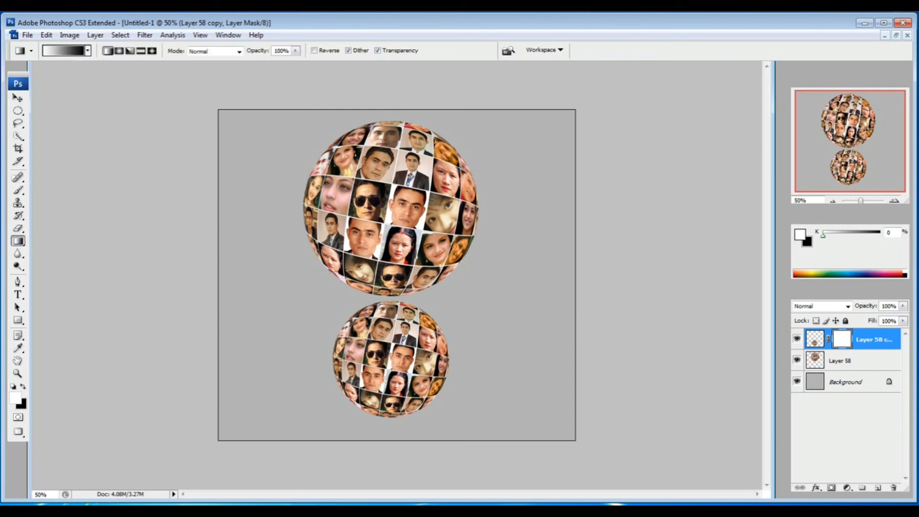
pyautogui.moveTo(393, 325); pyautogui.dragTo(389, 365)
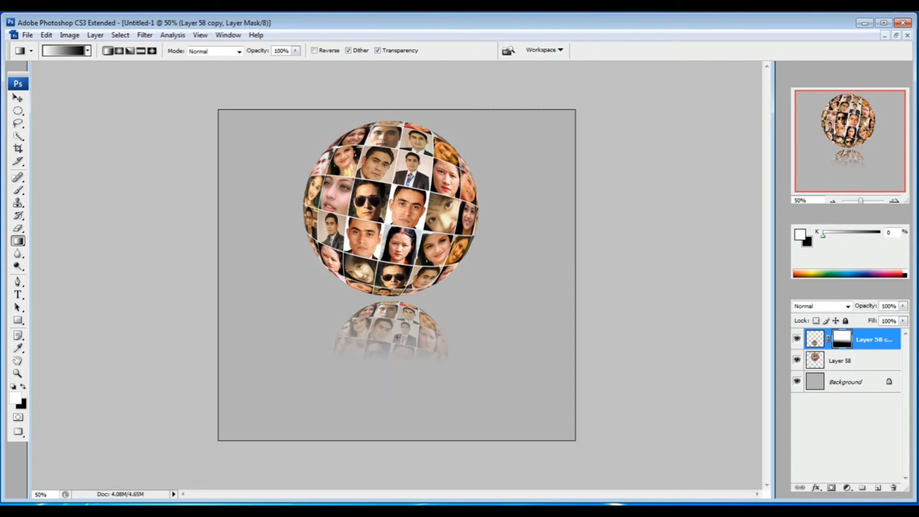
pyautogui.moveTo(392, 318); pyautogui.dragTo(390, 397)
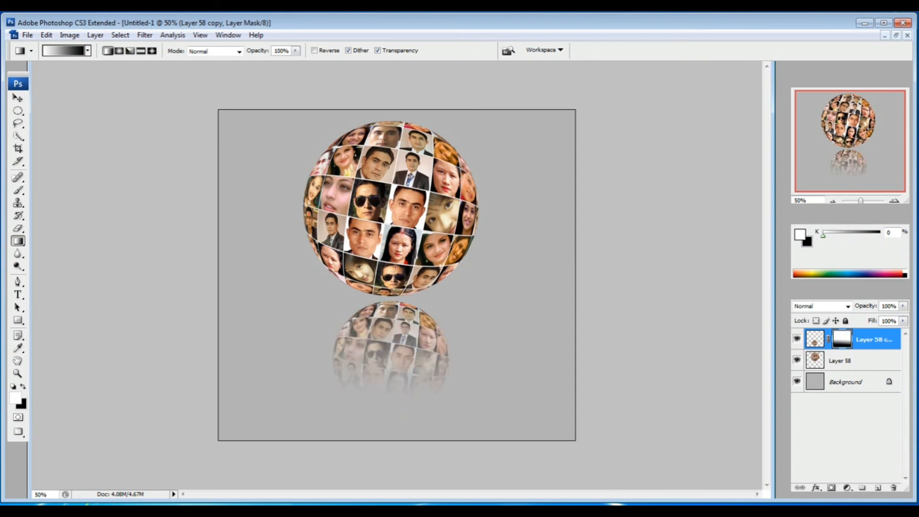
pyautogui.moveTo(392, 253); pyautogui.dragTo(394, 356)
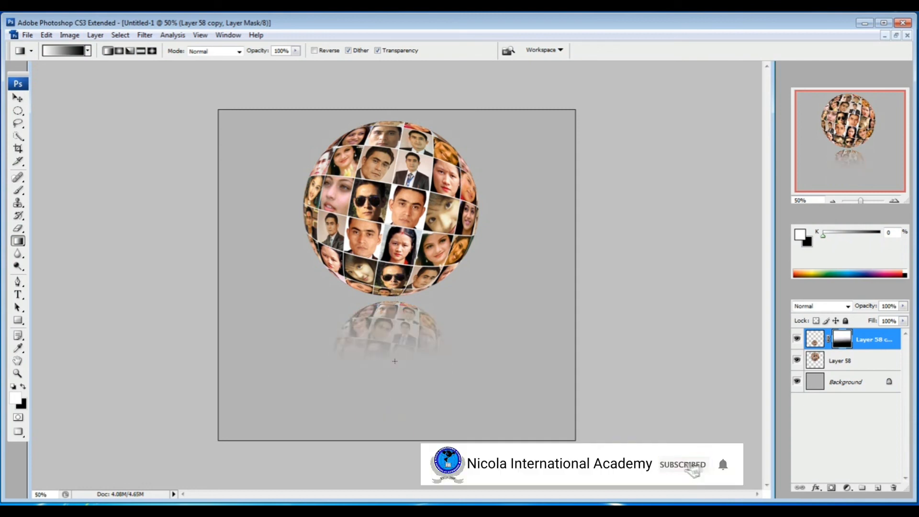
pyautogui.moveTo(389, 258); pyautogui.dragTo(395, 386)
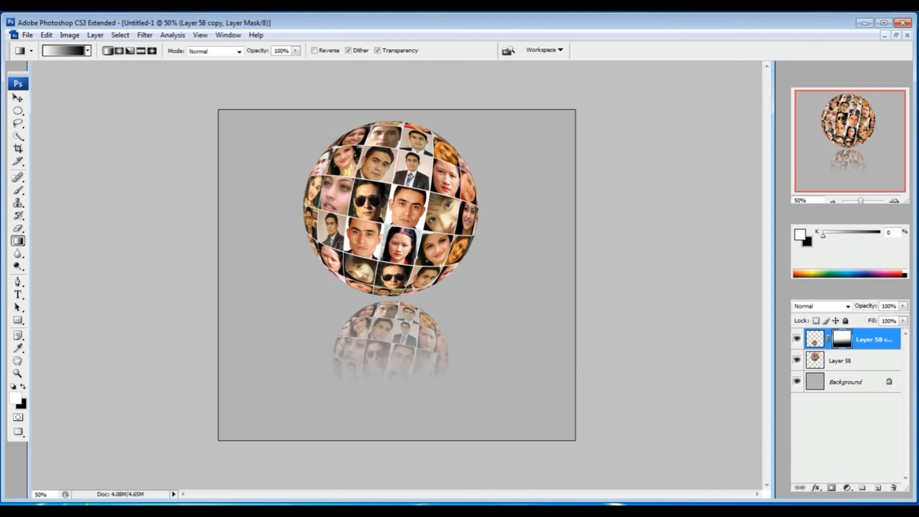
pyautogui.moveTo(384, 292); pyautogui.dragTo(386, 354)
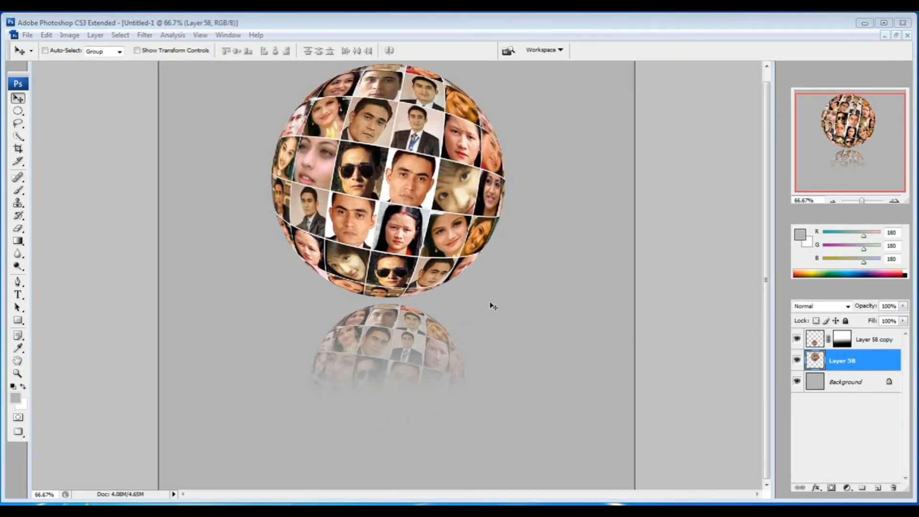
pyautogui.scroll(1, 570, 255)
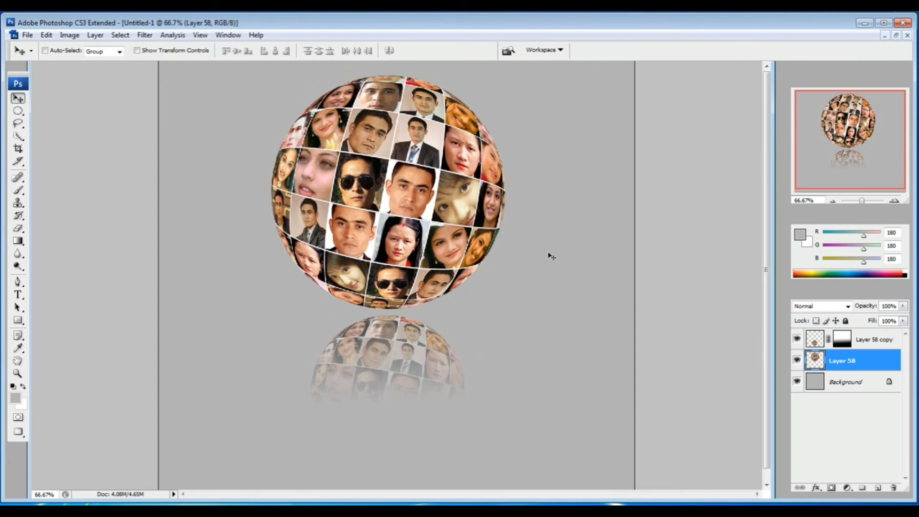